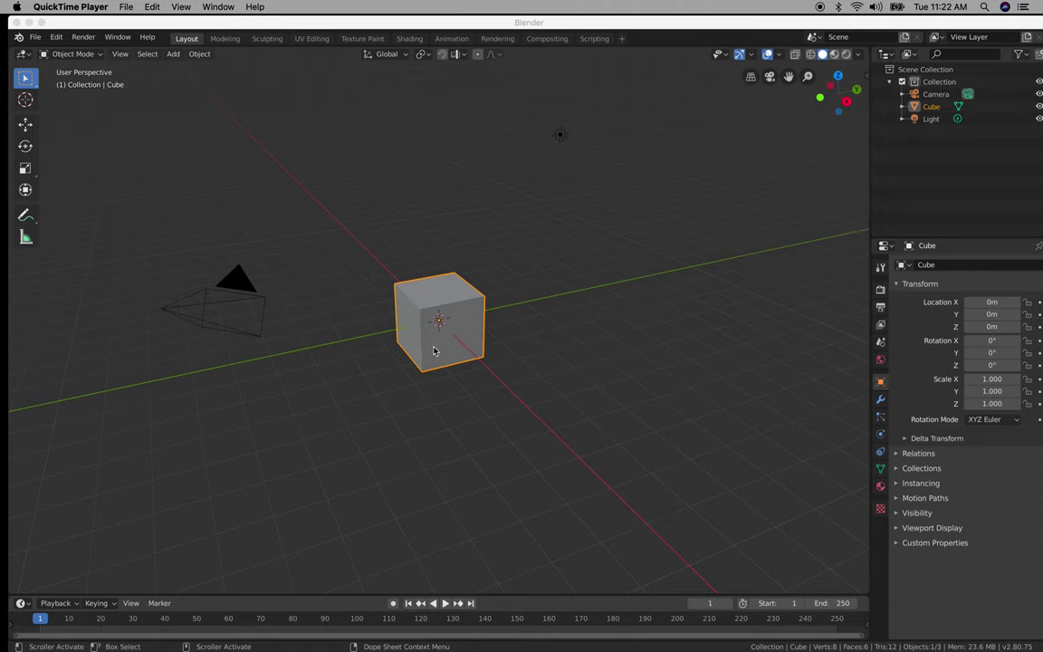
Delete the default cube so only the camera and light remain, then orbit the view.
left_click(434, 350)
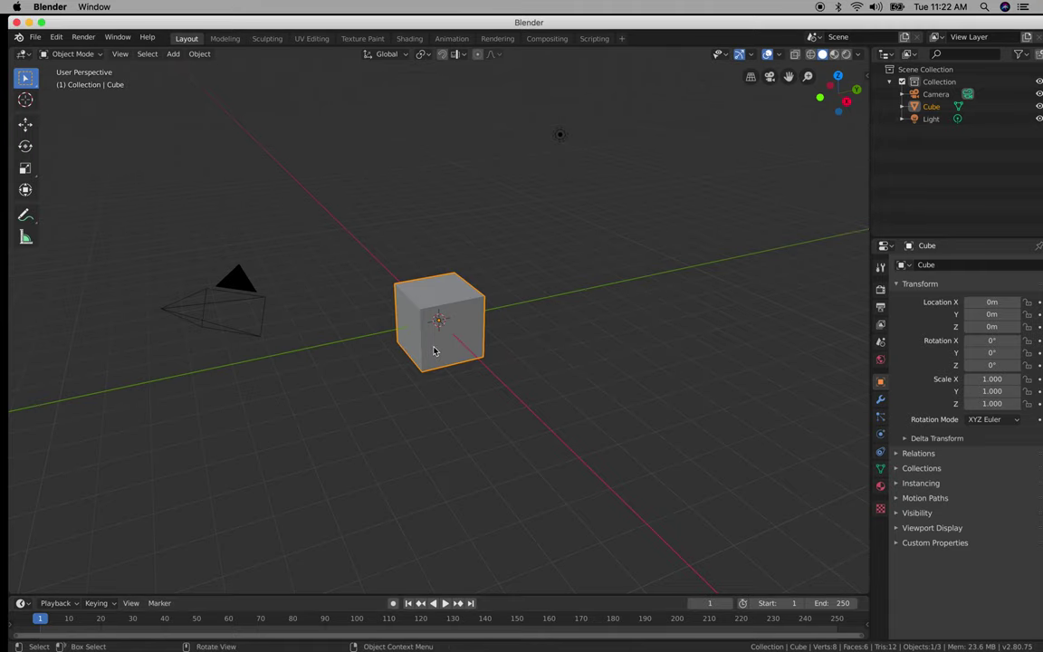
right_click(433, 350)
key("x")
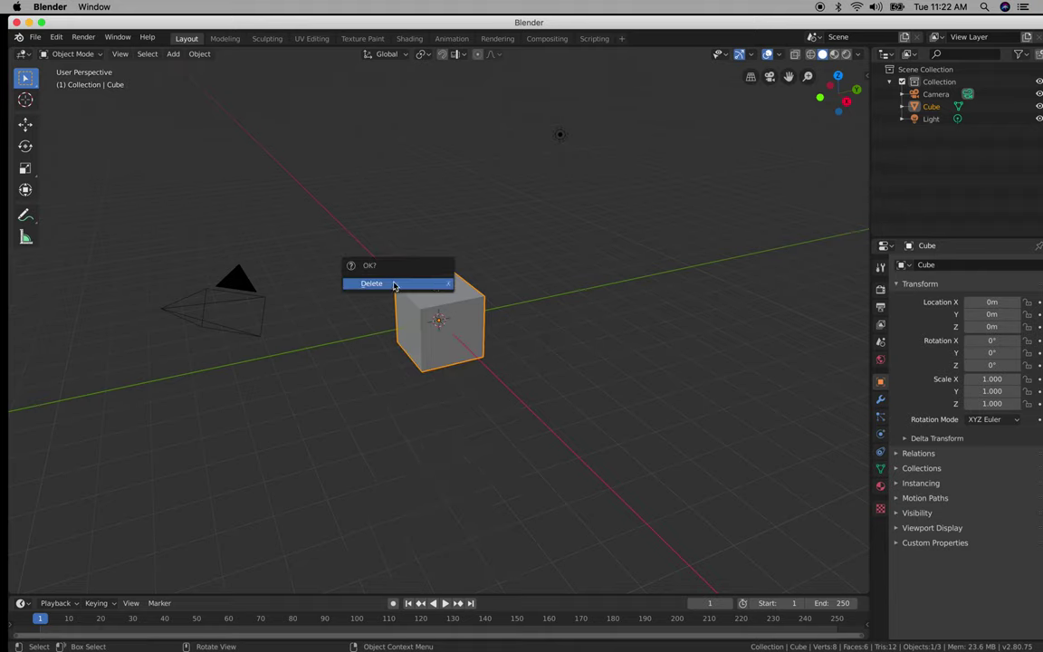
key("Escape")
key("Delete")
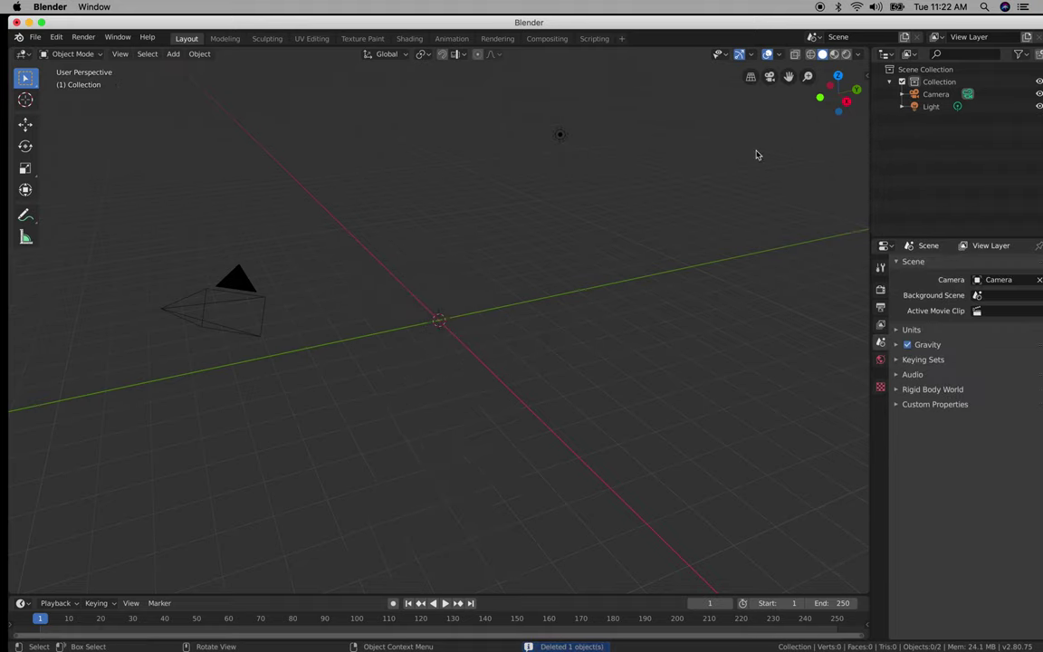
middle_click_drag(696, 288, 359, 309)
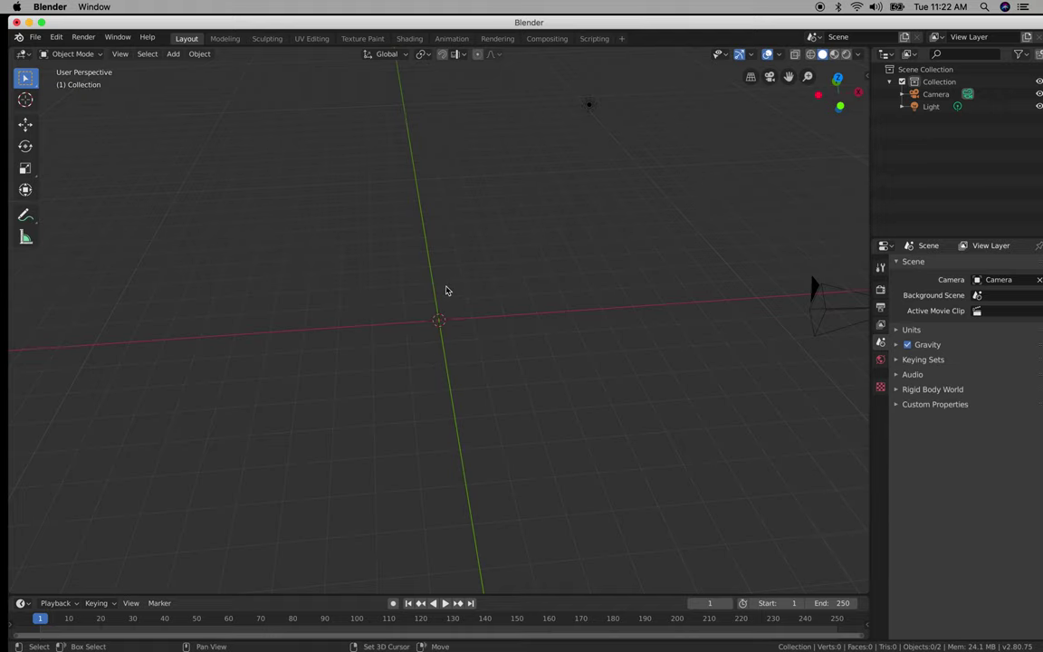
key("shift+a")
key("shift+a")
Add a mesh cylinder at the scene origin and zoom in on it.
mouse_move(393, 326)
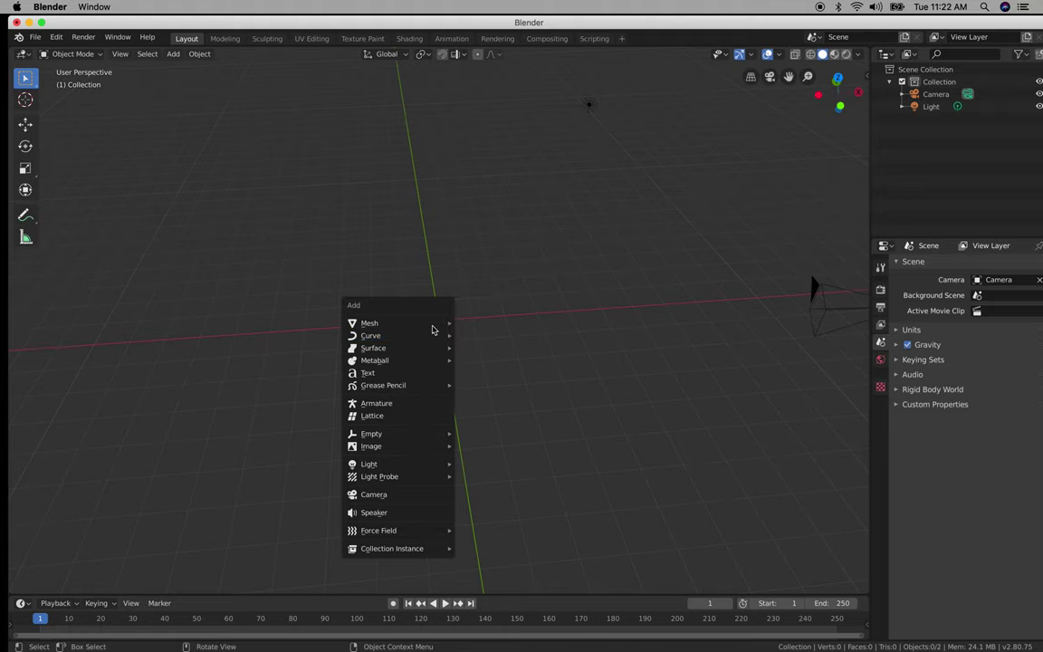
mouse_move(439, 328)
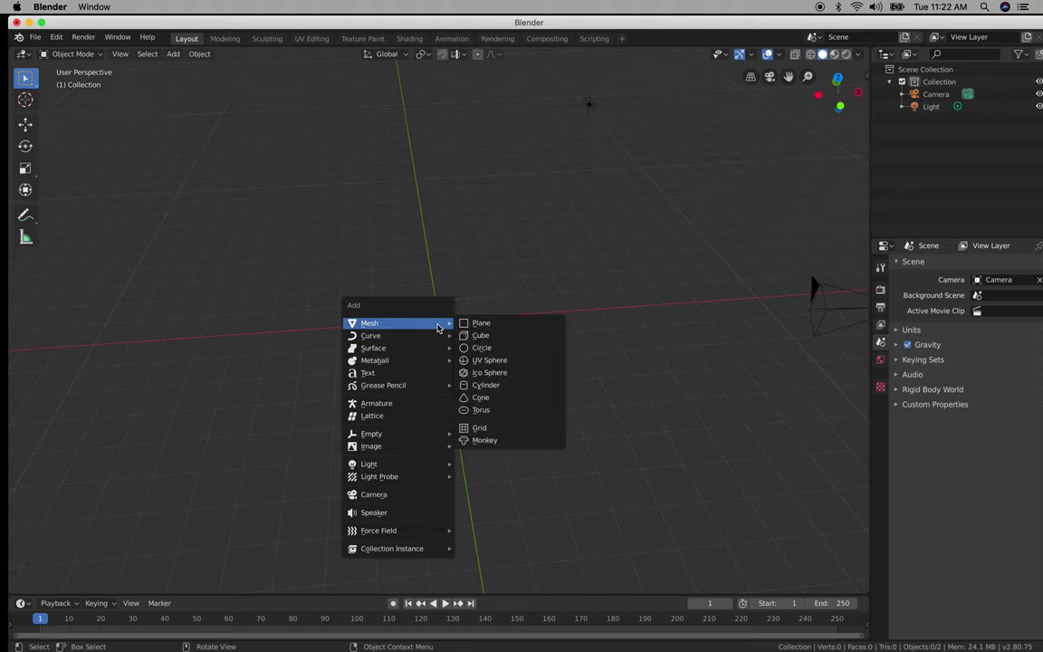
left_click(495, 387)
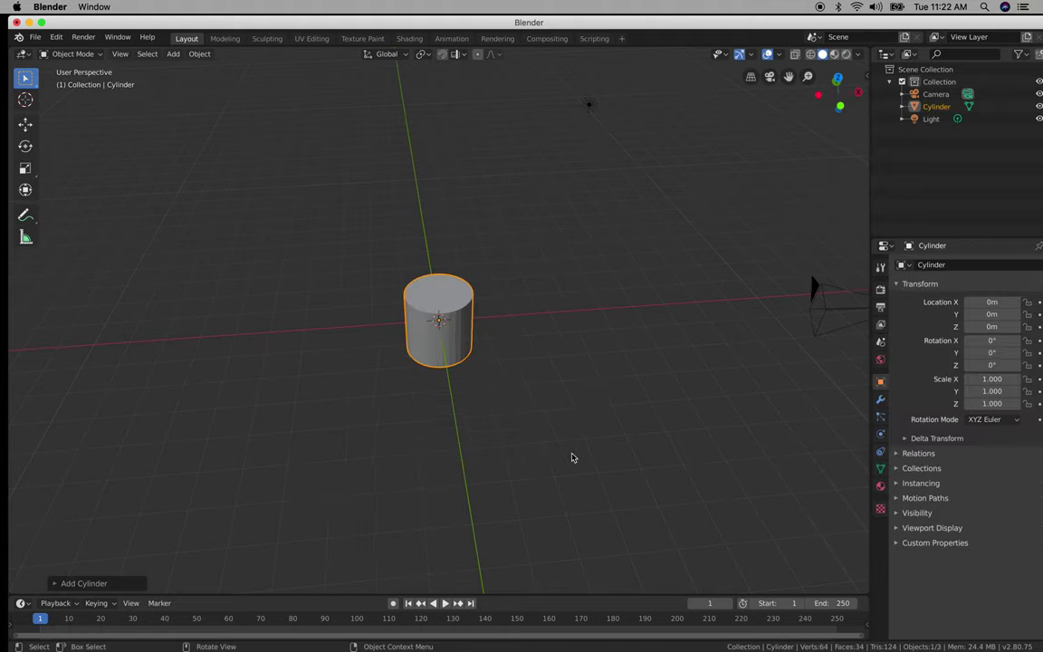
middle_click_drag(556, 408, 551, 331)
scroll(531, 350, "up", 8)
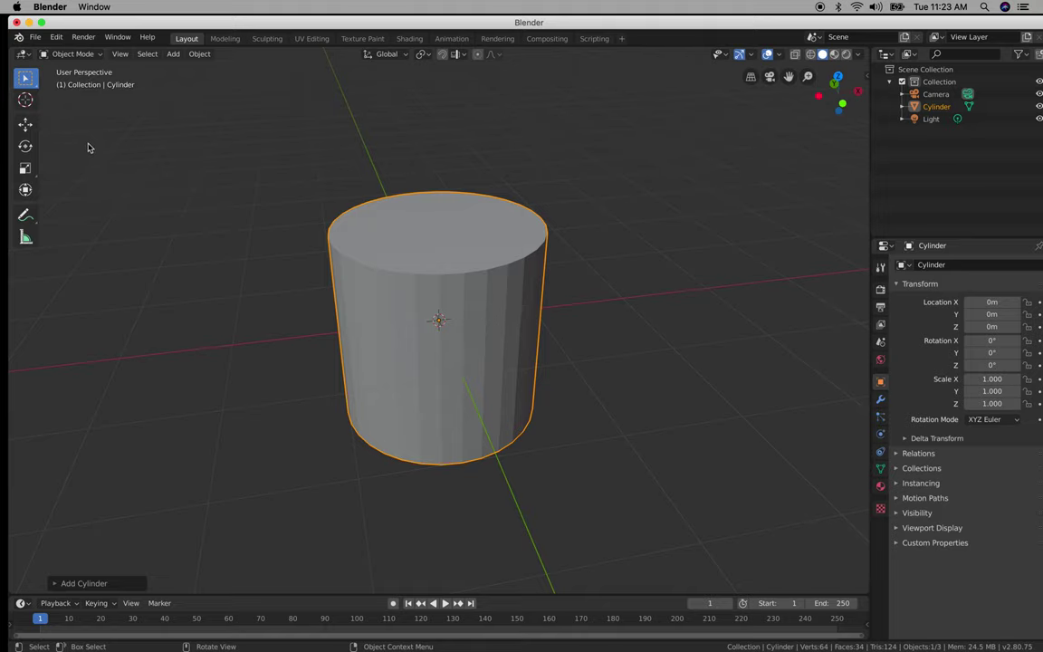
Switch to the Modeling workspace in face select mode and select the cylinder's top face.
left_click(232, 40)
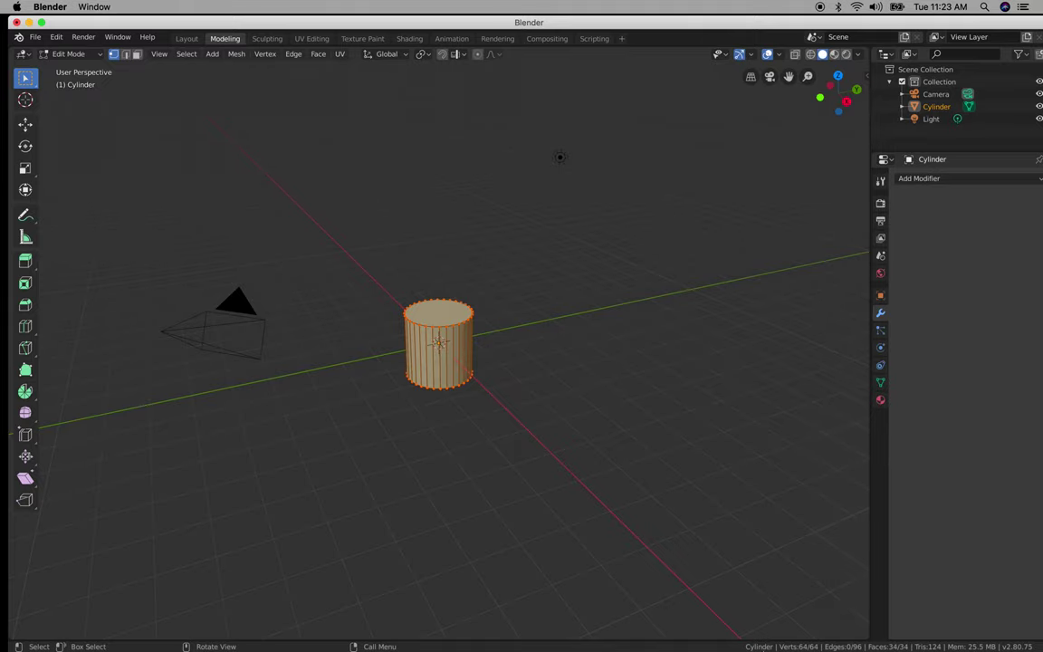
scroll(470, 364, "down", 2)
scroll(469, 363, "up", 3)
middle_click_drag(477, 359, 494, 330)
left_click(398, 292)
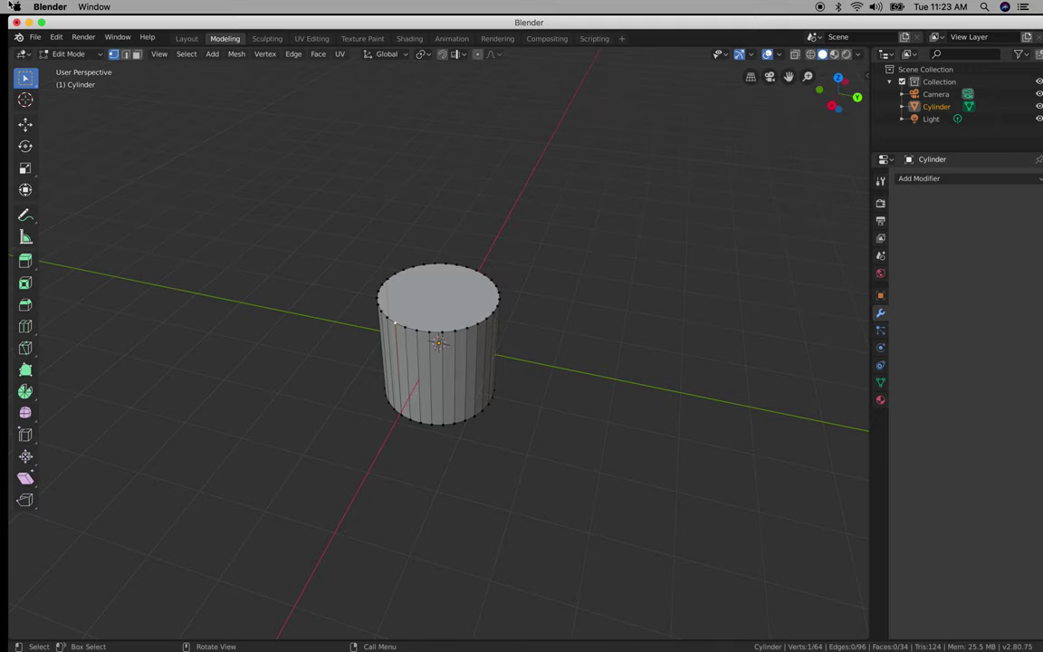
left_click(137, 55)
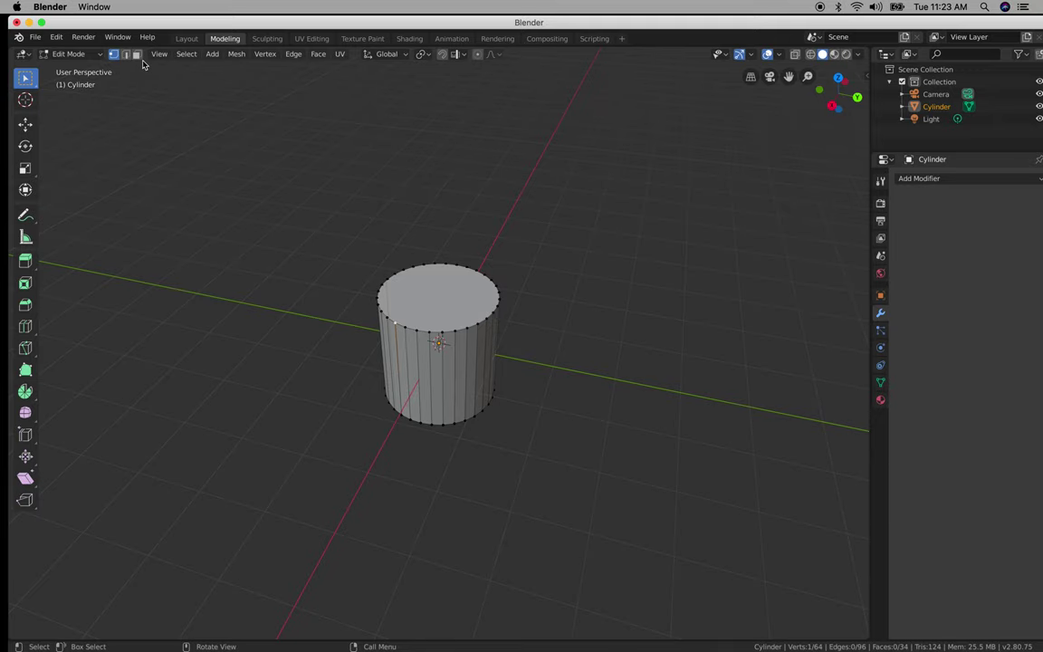
left_click(449, 299)
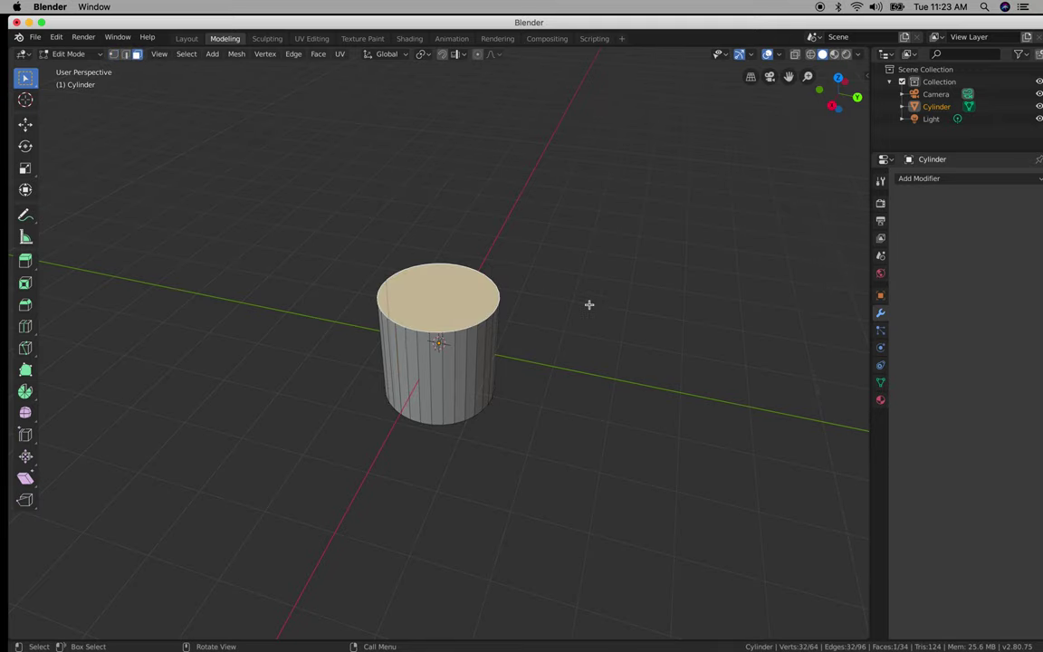
middle_click_drag(588, 302, 618, 295)
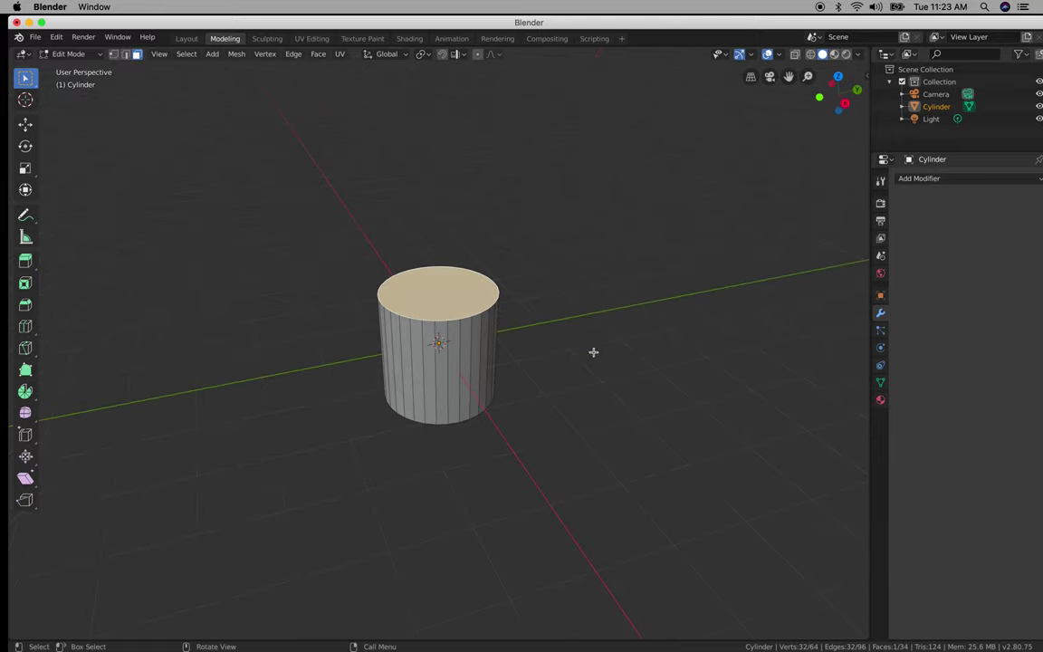
Scale the top face down so the cylinder narrows toward the top.
key("s")
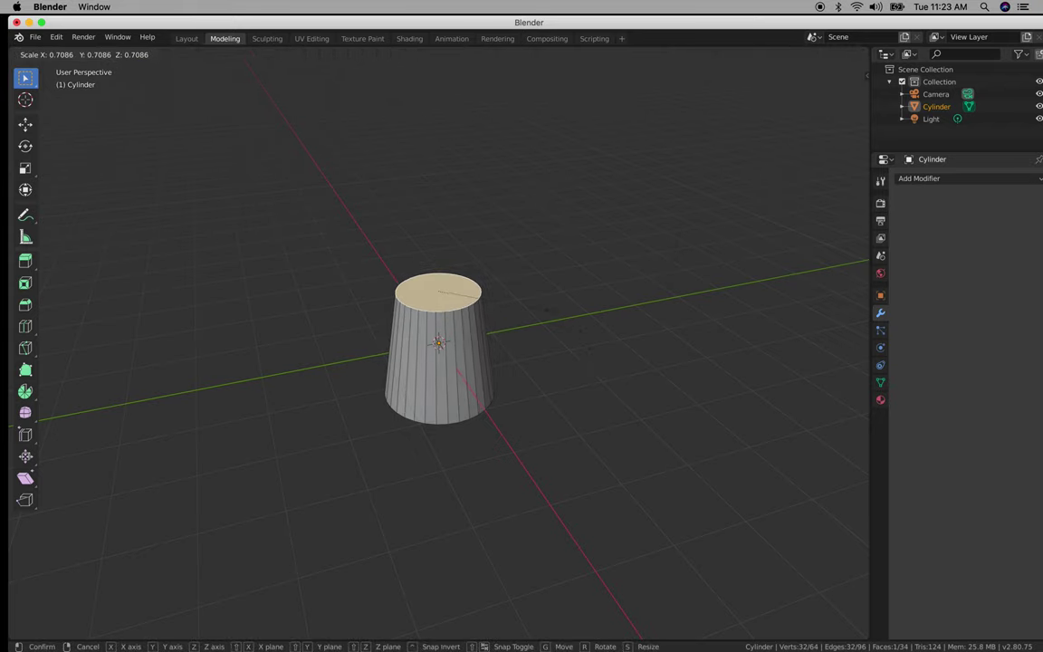
left_click(548, 309)
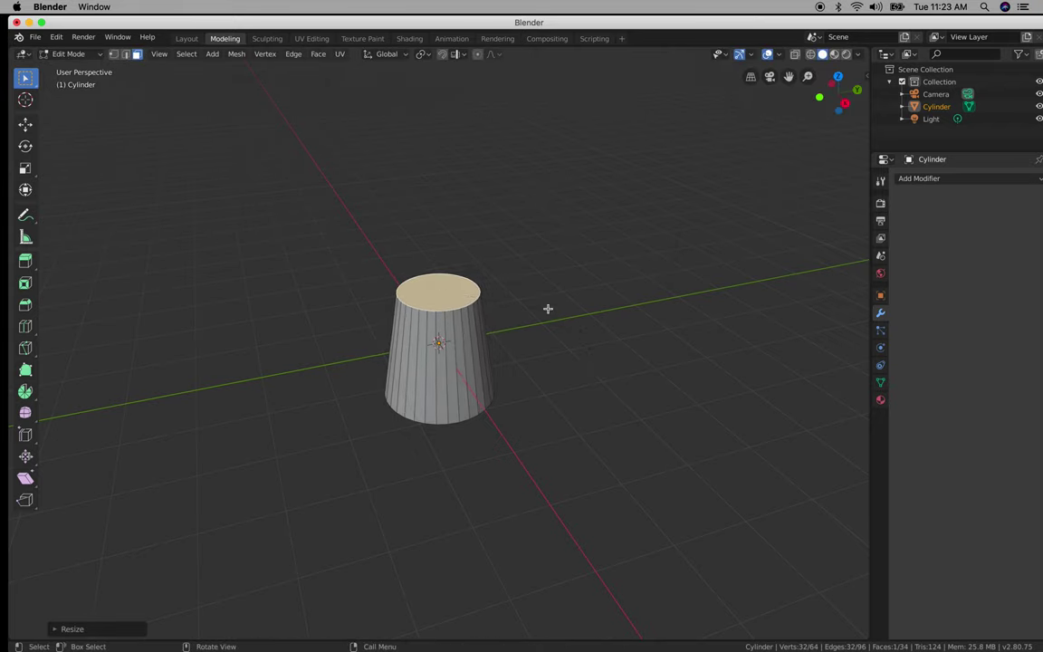
key("s")
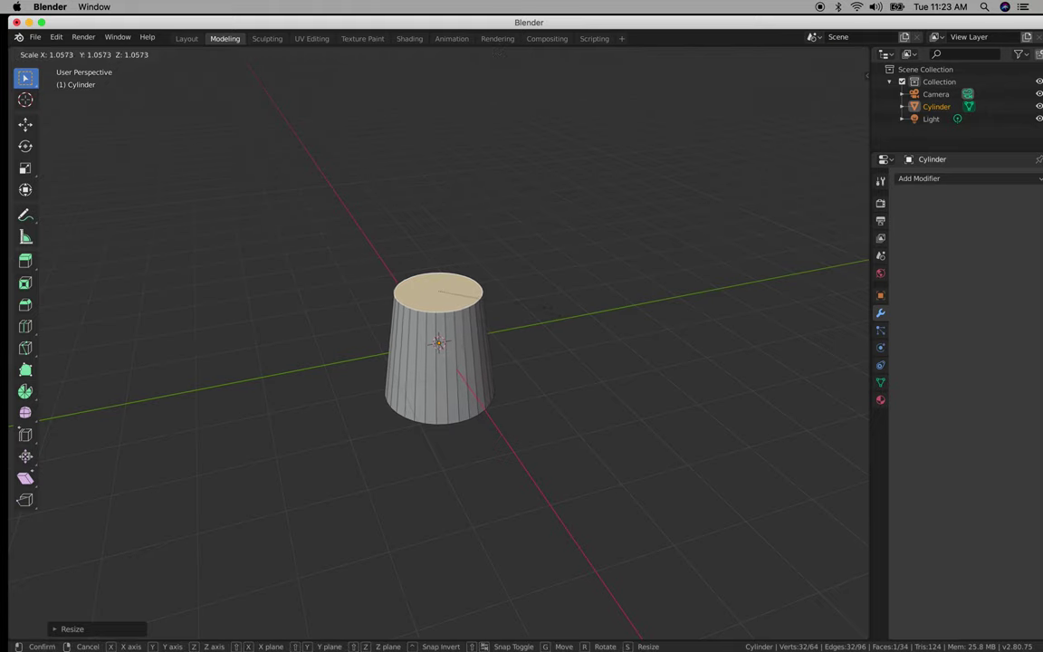
left_click(551, 309)
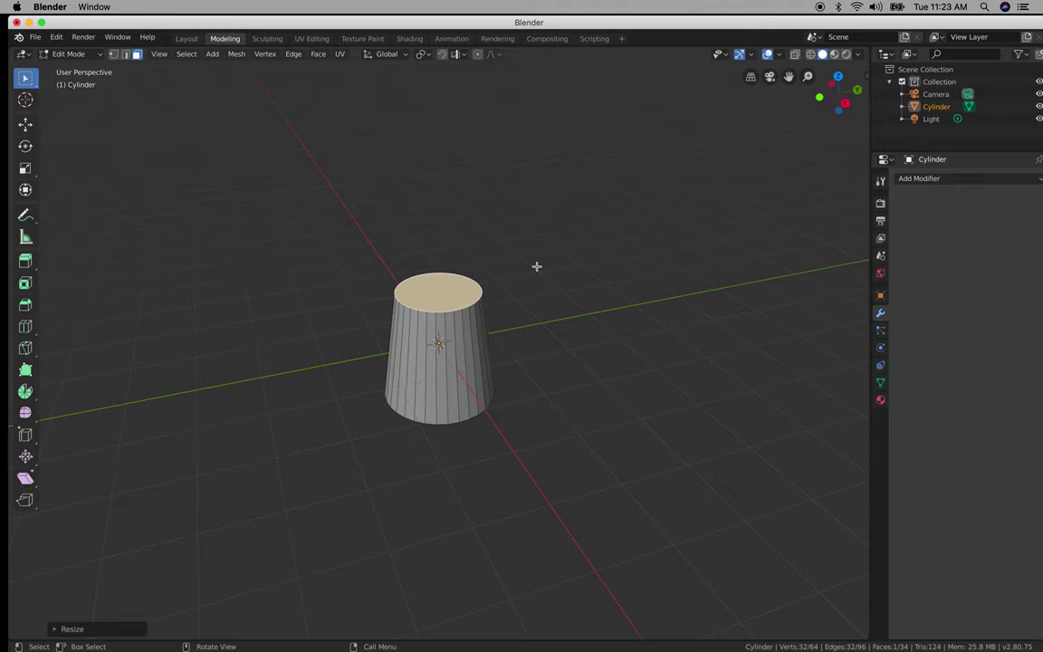
Select the cylinder's bottom face and rescale it.
middle_click_drag(547, 326, 482, 435)
left_click(461, 393)
key("s")
left_click(486, 437)
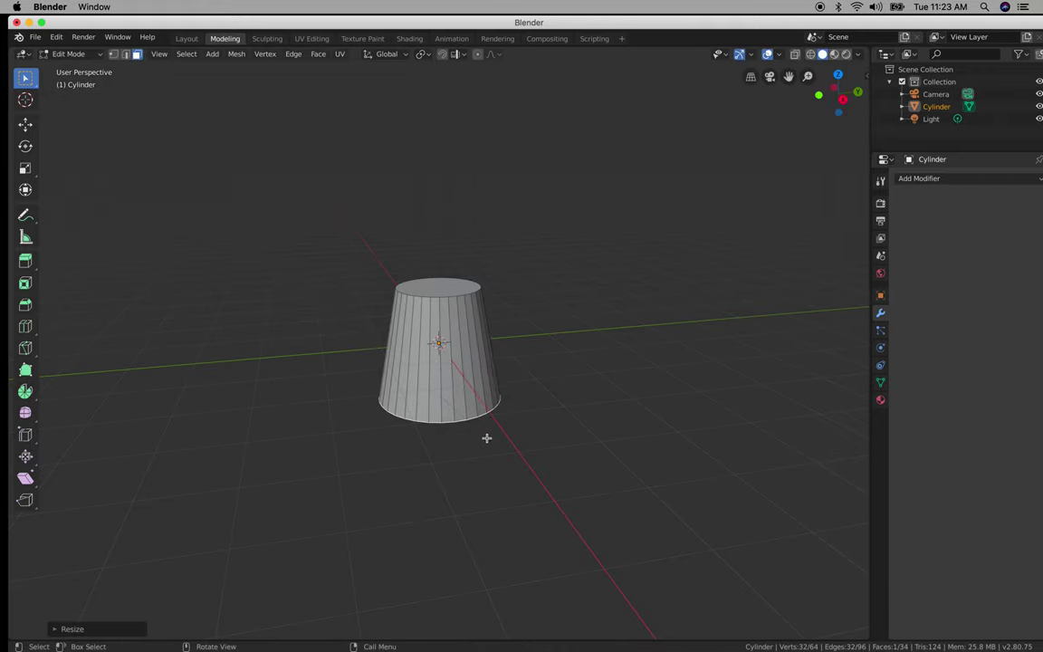
Reselect the top face from a view looking down on the cylinder.
middle_click_drag(533, 326, 534, 374)
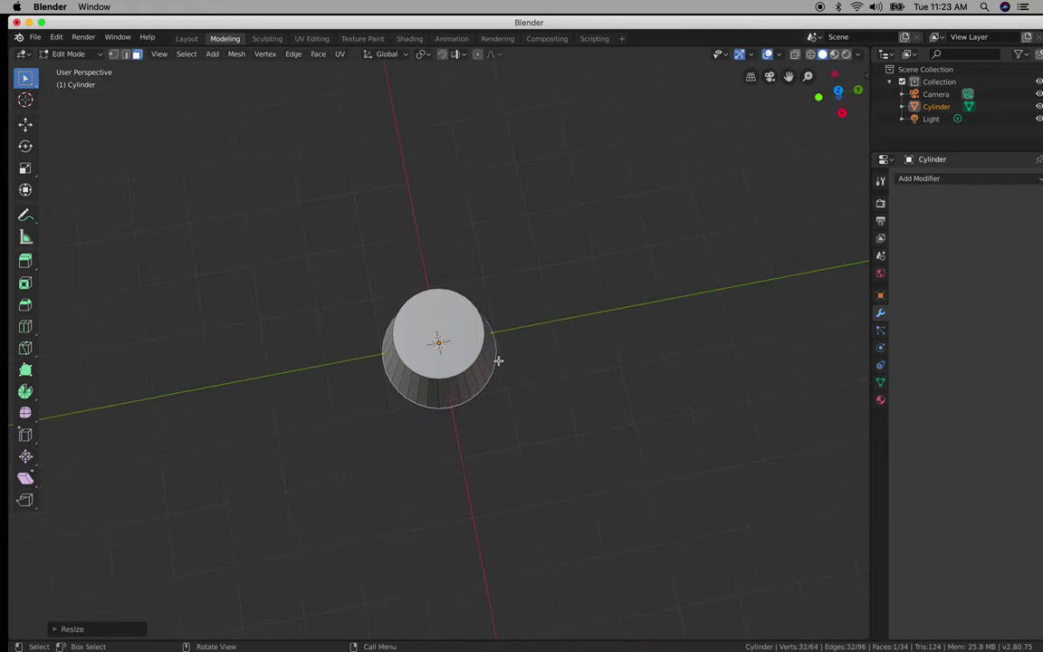
left_click(499, 361)
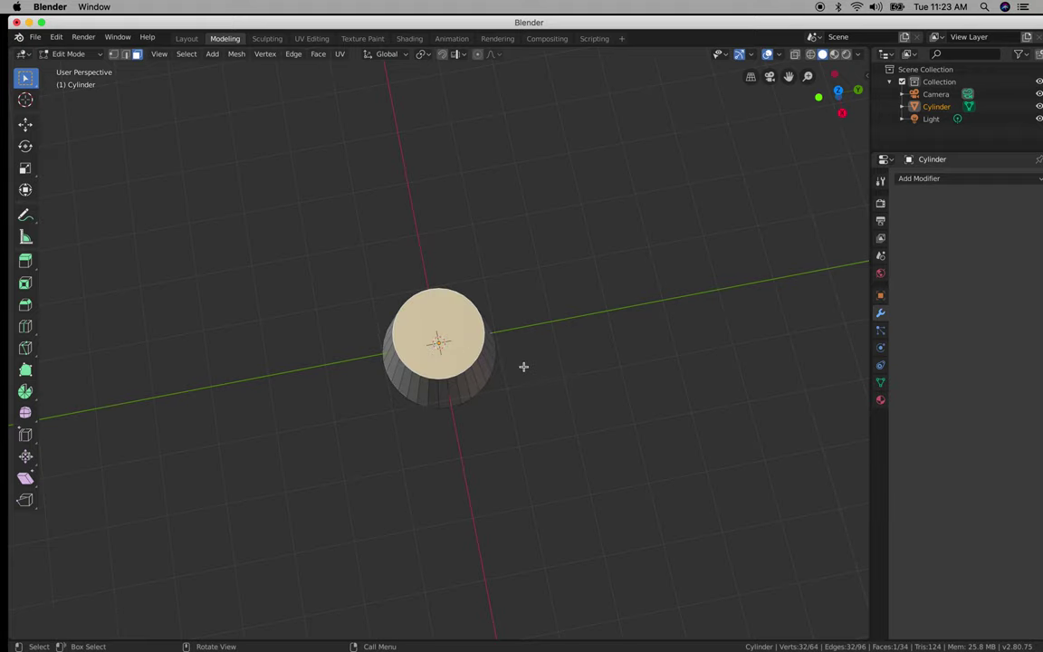
middle_click_drag(523, 366, 526, 351)
scroll(525, 351, "up", 3)
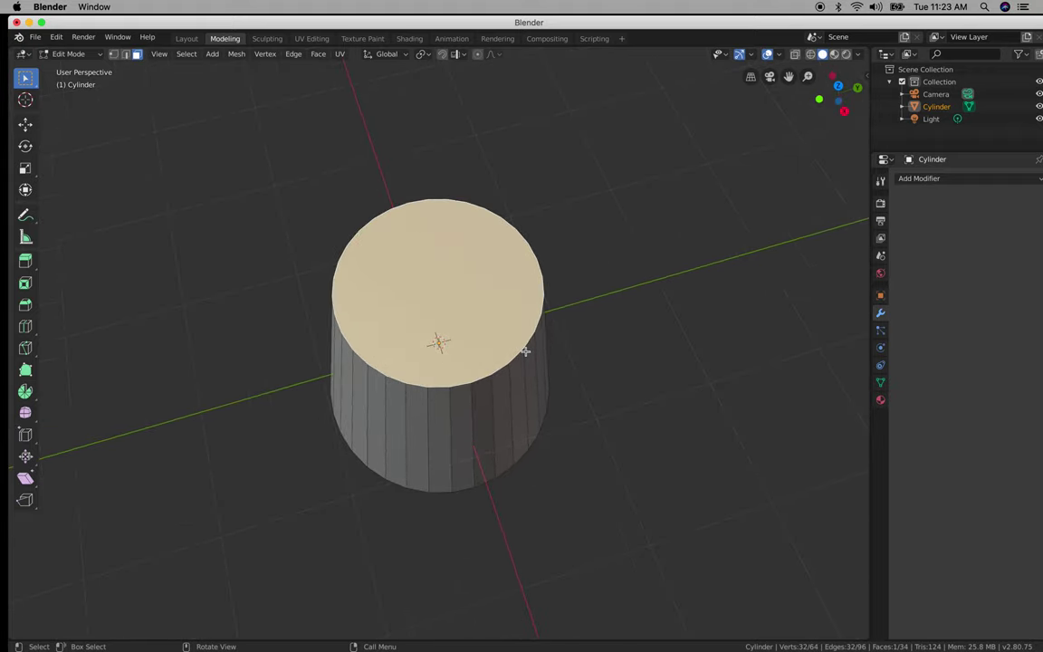
Delete the selected end face so the tapered cylinder is open, leaving 33 faces.
key("x")
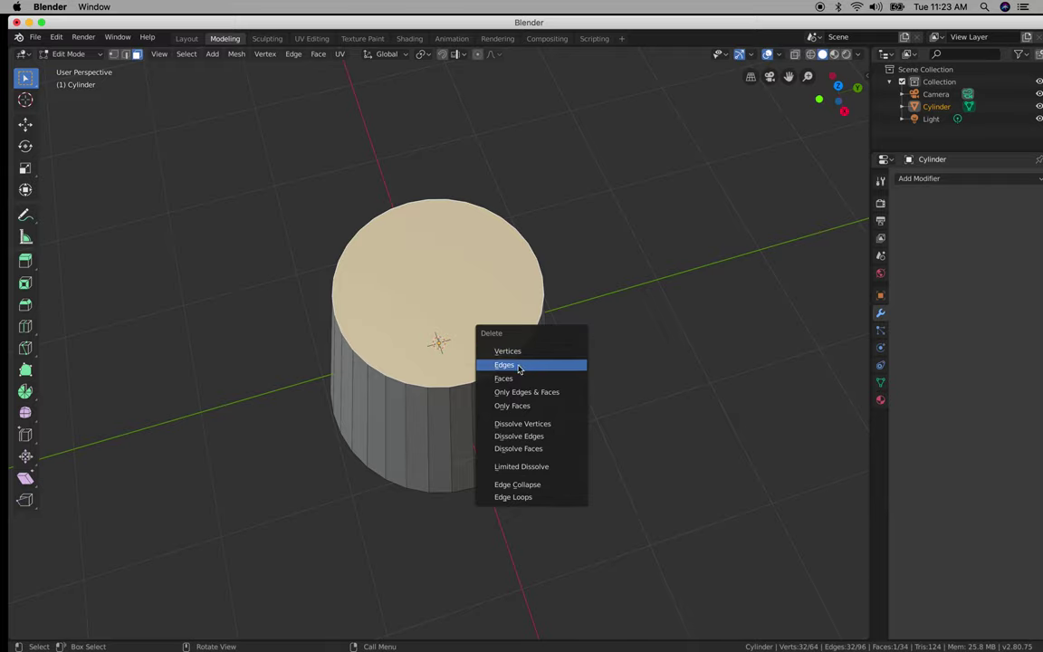
left_click(516, 378)
middle_click_drag(515, 374, 545, 347)
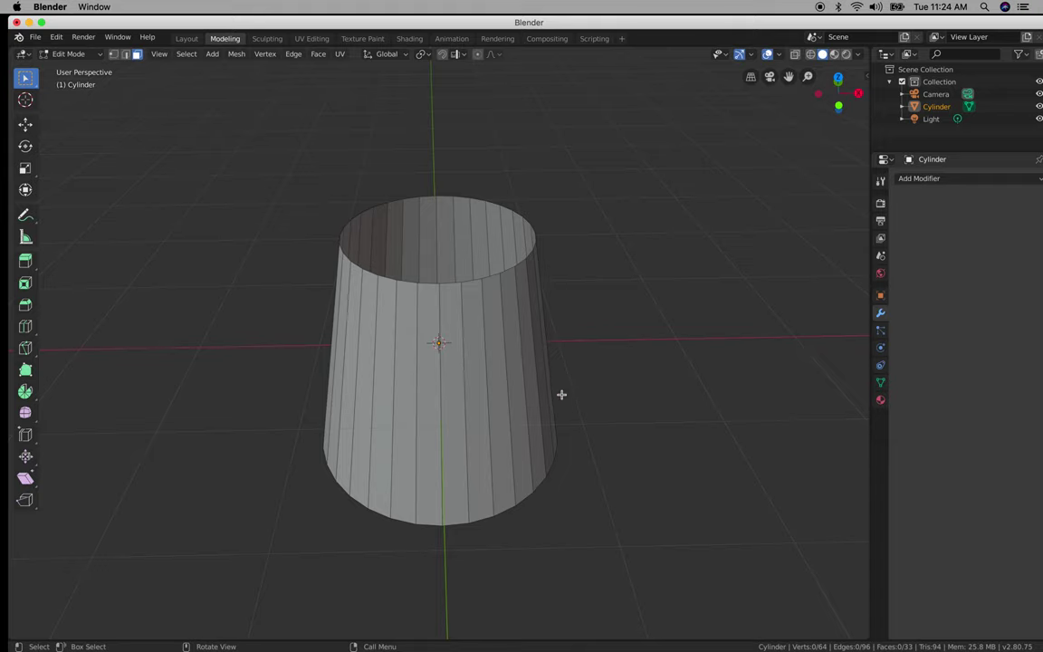
middle_click_drag(562, 393, 519, 368)
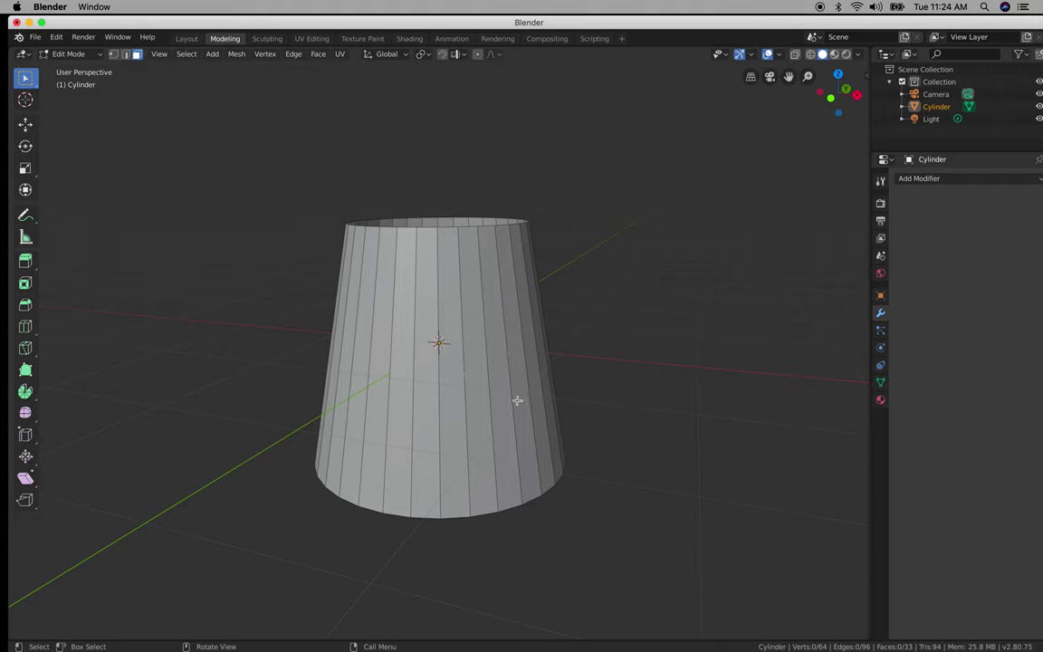
Add two loop cuts around the tapered sides, bringing the mesh to 97 faces and 128 vertices.
key("ctrl+r")
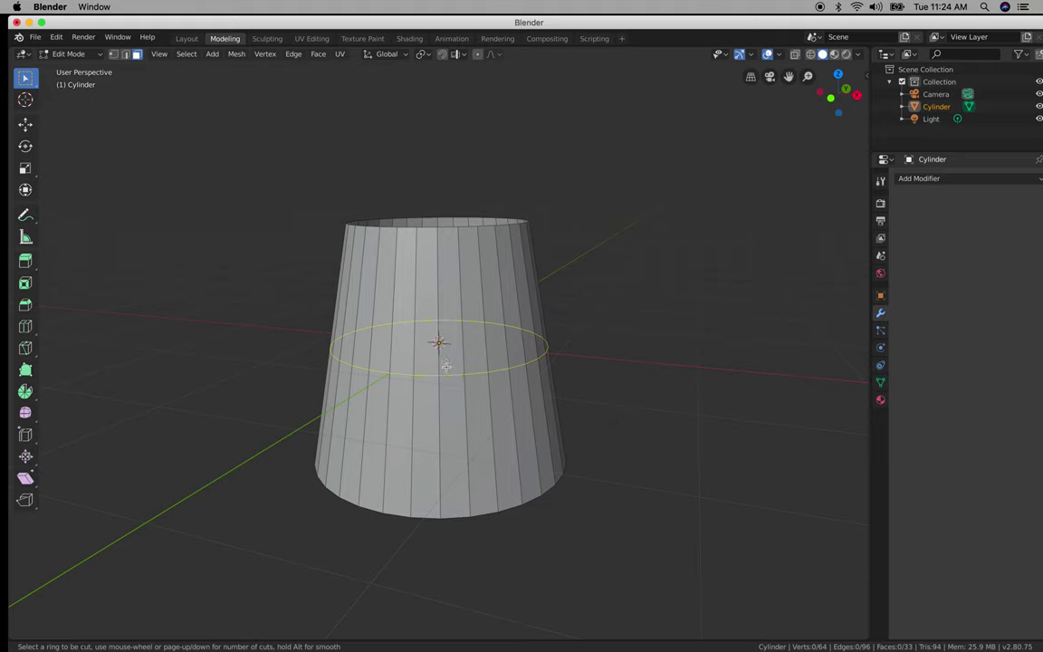
left_click(445, 365)
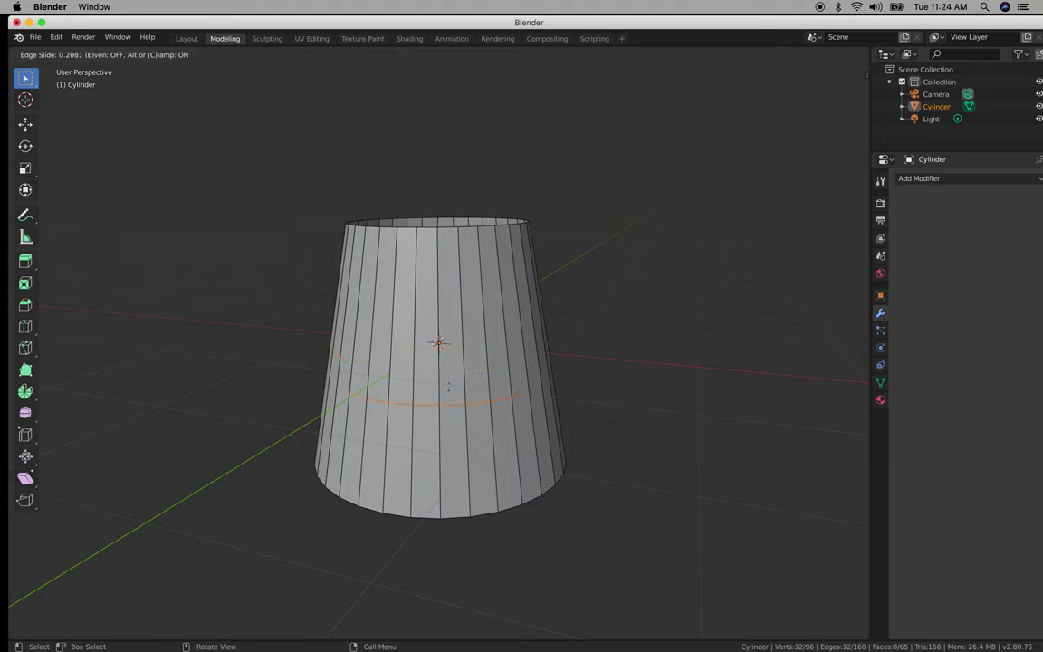
left_click(447, 372)
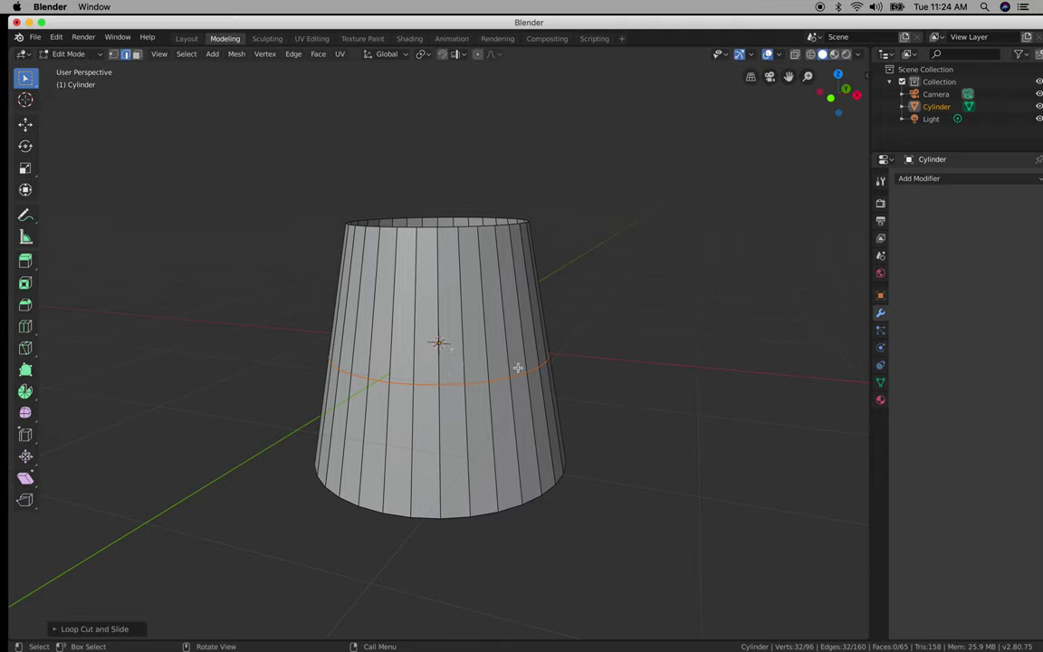
key("ctrl")
key("ctrl+r")
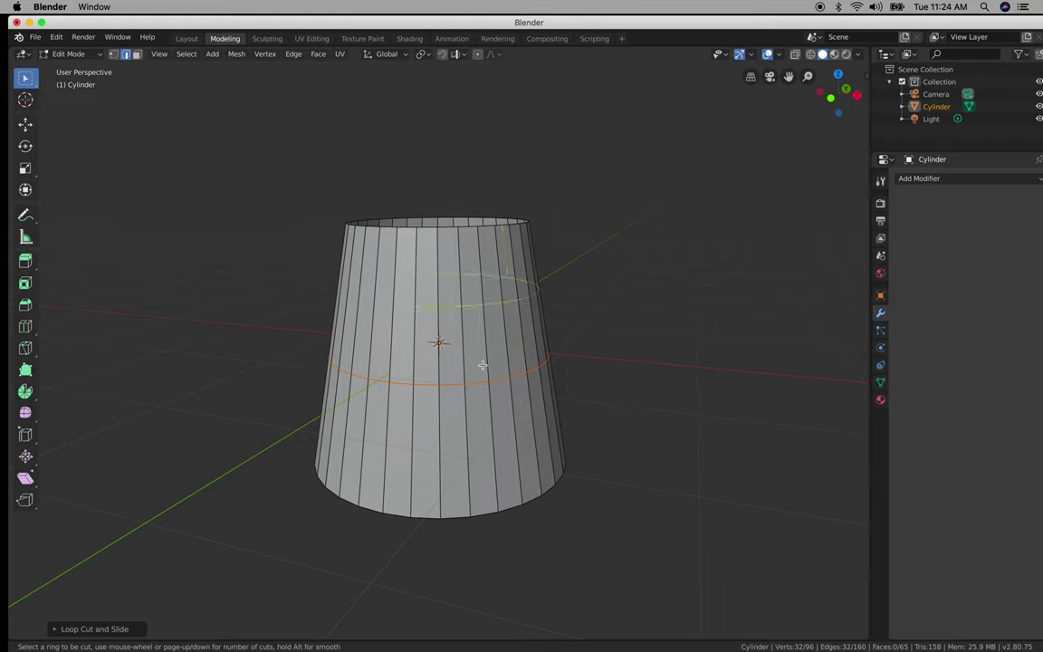
left_click(432, 359)
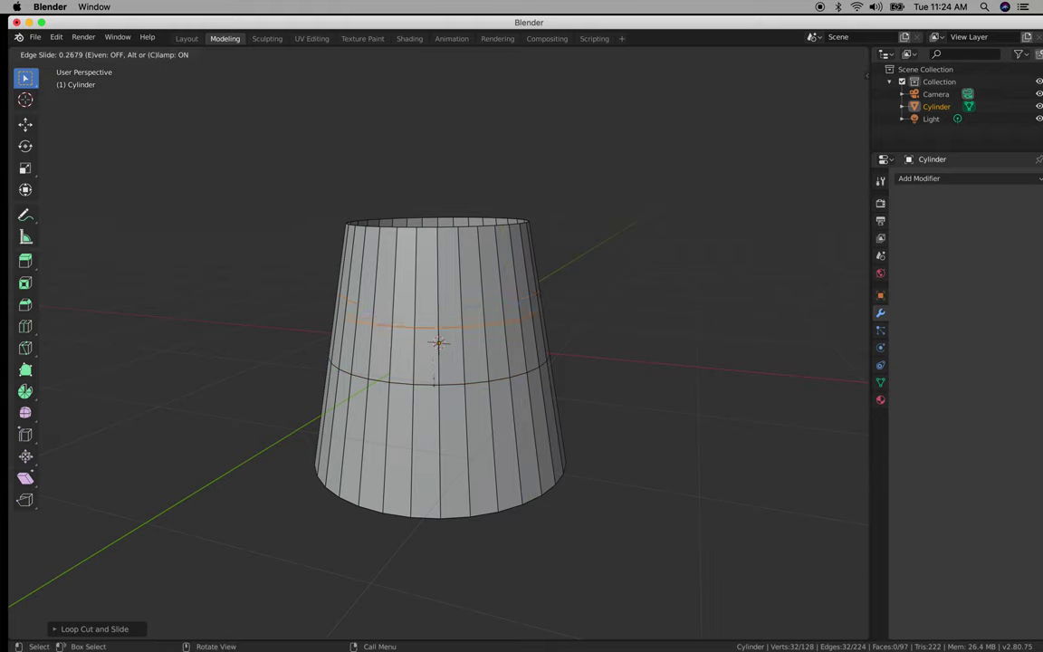
left_click(432, 371)
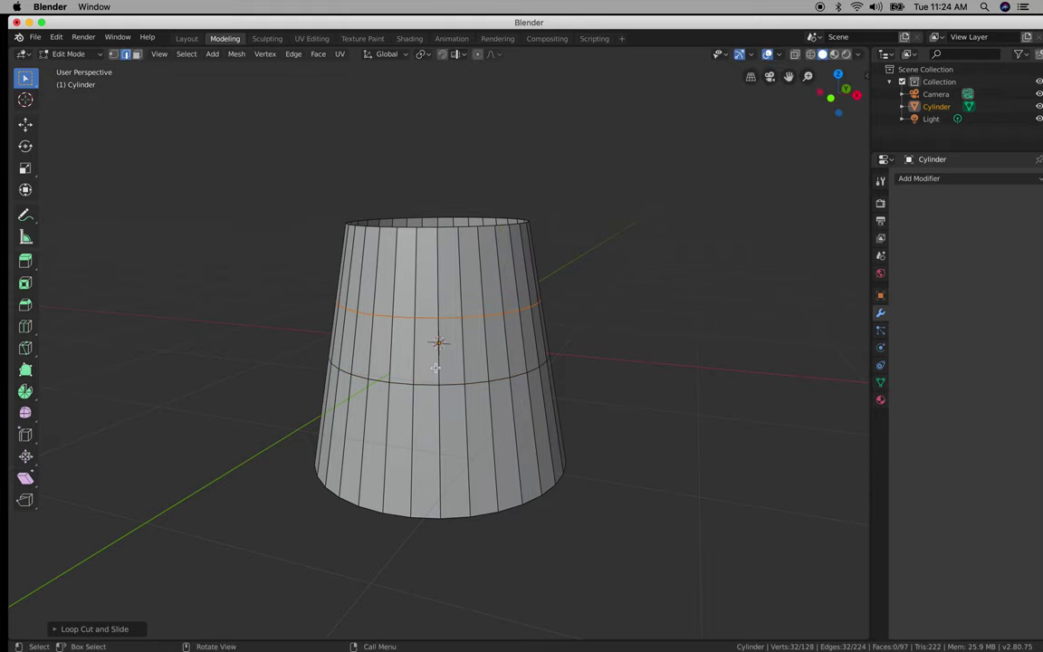
middle_click_drag(634, 366, 542, 393)
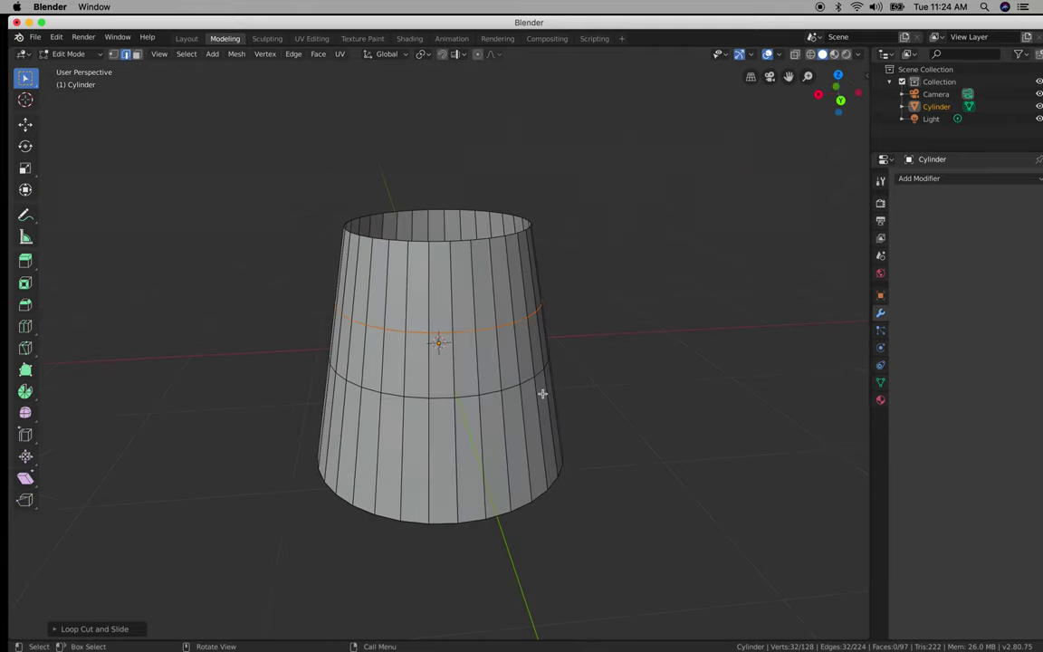
left_click(136, 54)
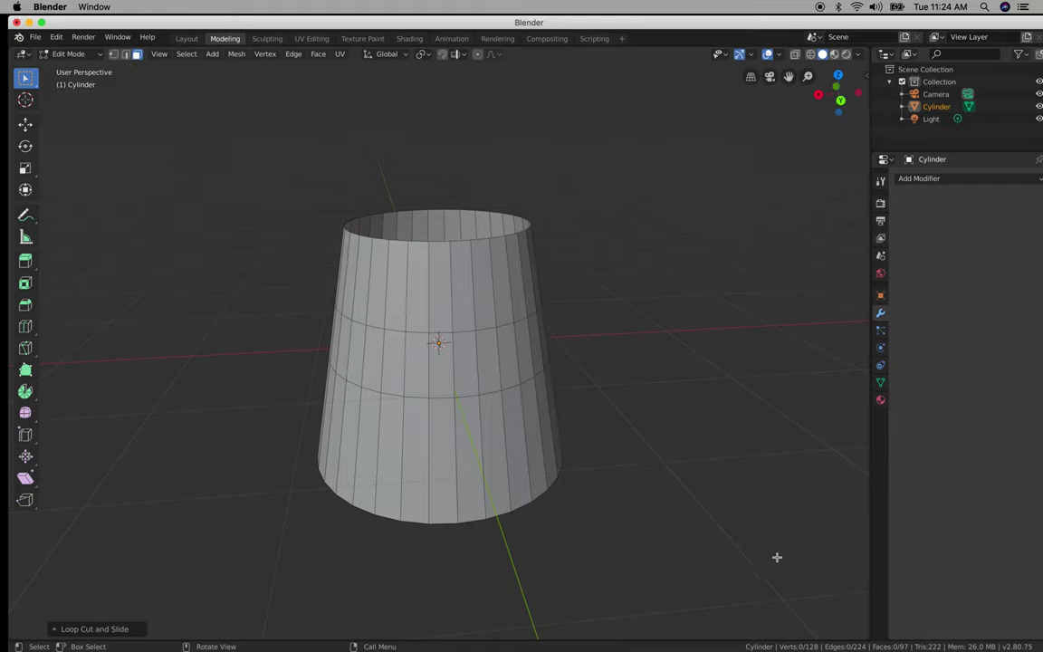
Extrude two adjacent middle-band faces outward into the first side block.
middle_click_drag(494, 346, 457, 341)
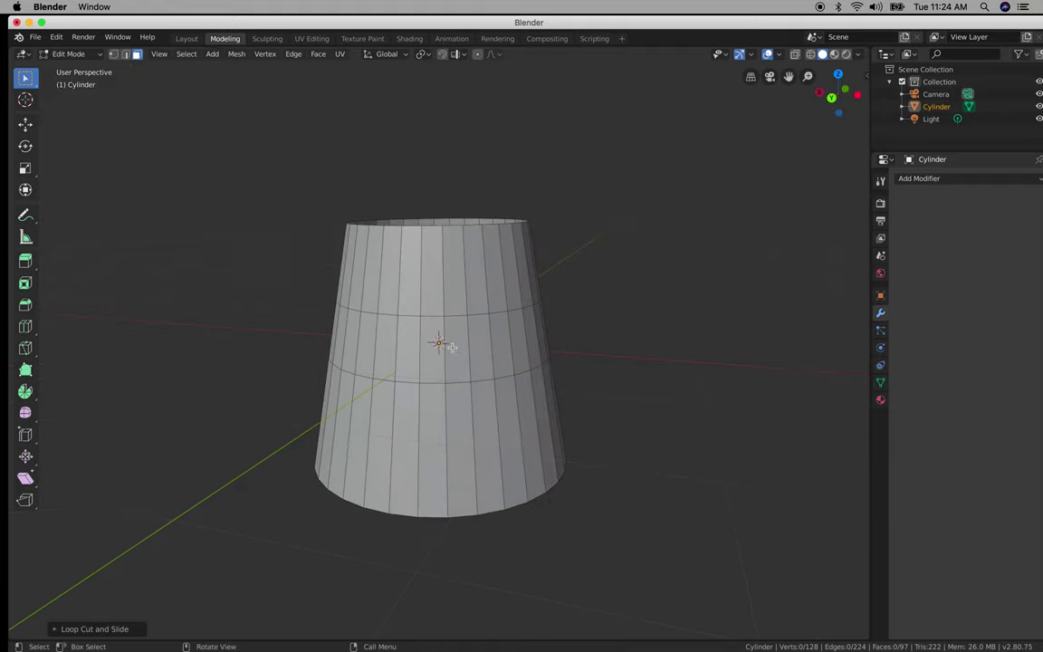
left_click(409, 346)
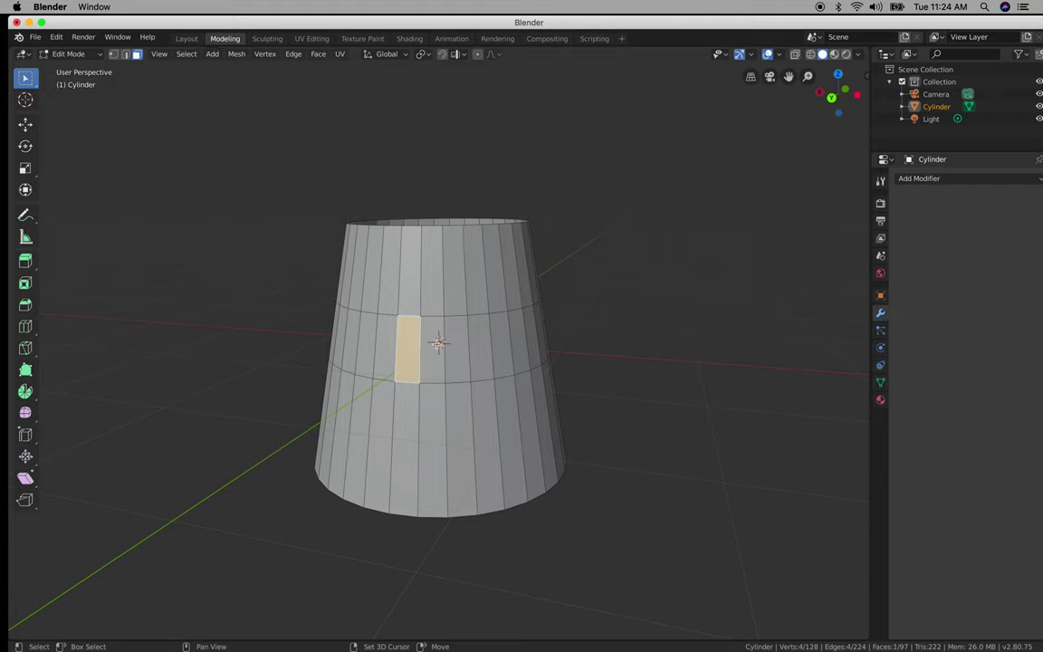
left_click(433, 346, "shift")
middle_click_drag(463, 342, 409, 366)
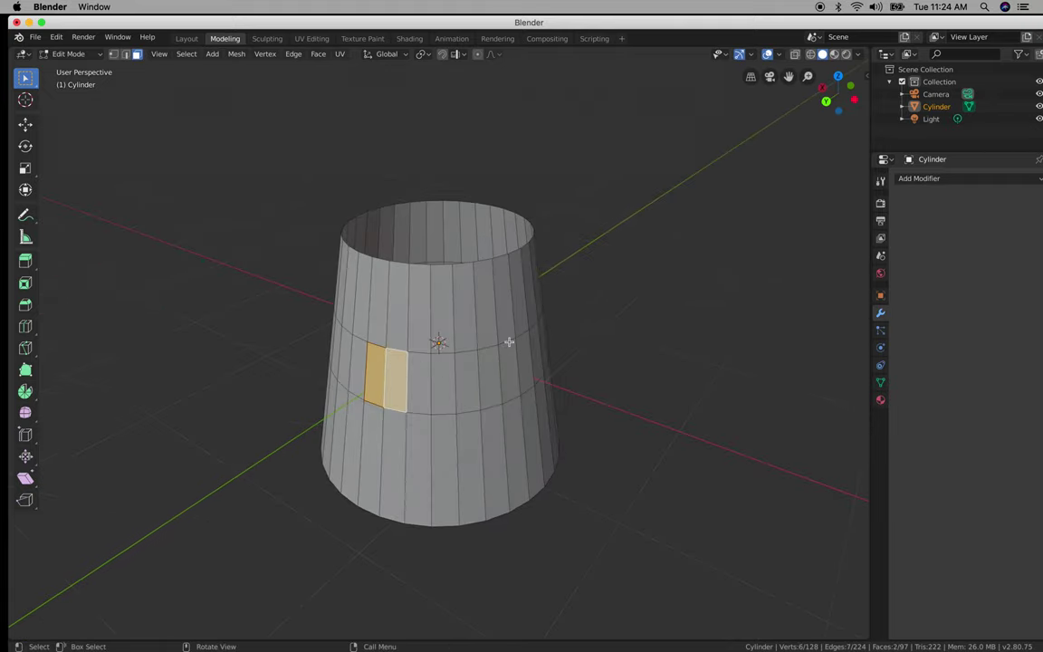
key("e")
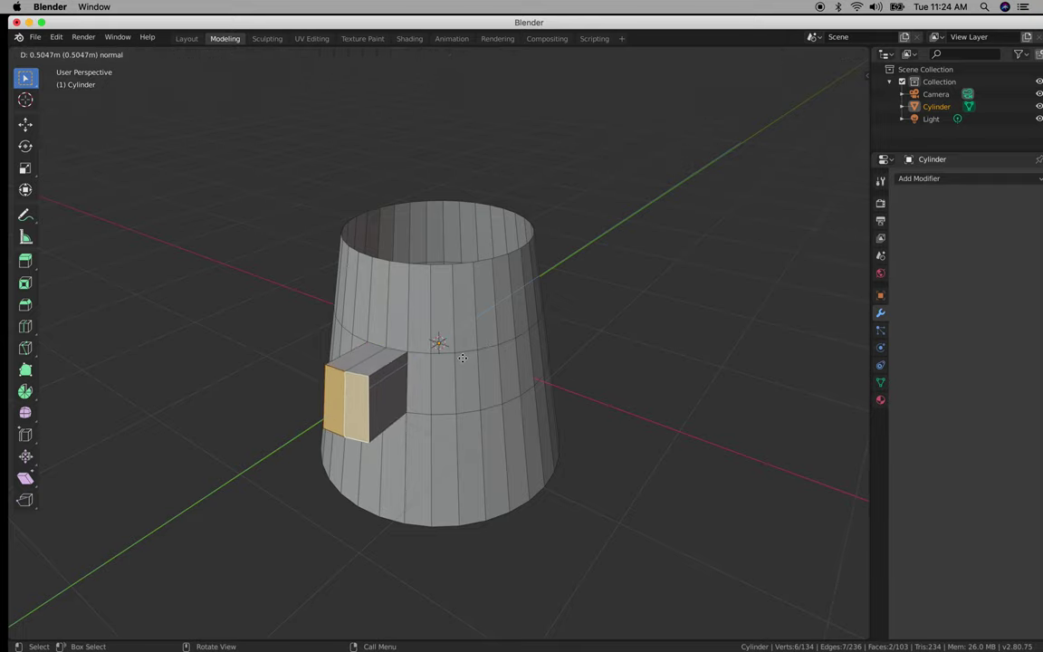
left_click(463, 357)
key("Tab")
middle_click_drag(477, 358, 500, 356)
key("Tab")
Extrude another pair of middle-band faces outward into a second block.
left_click(476, 377)
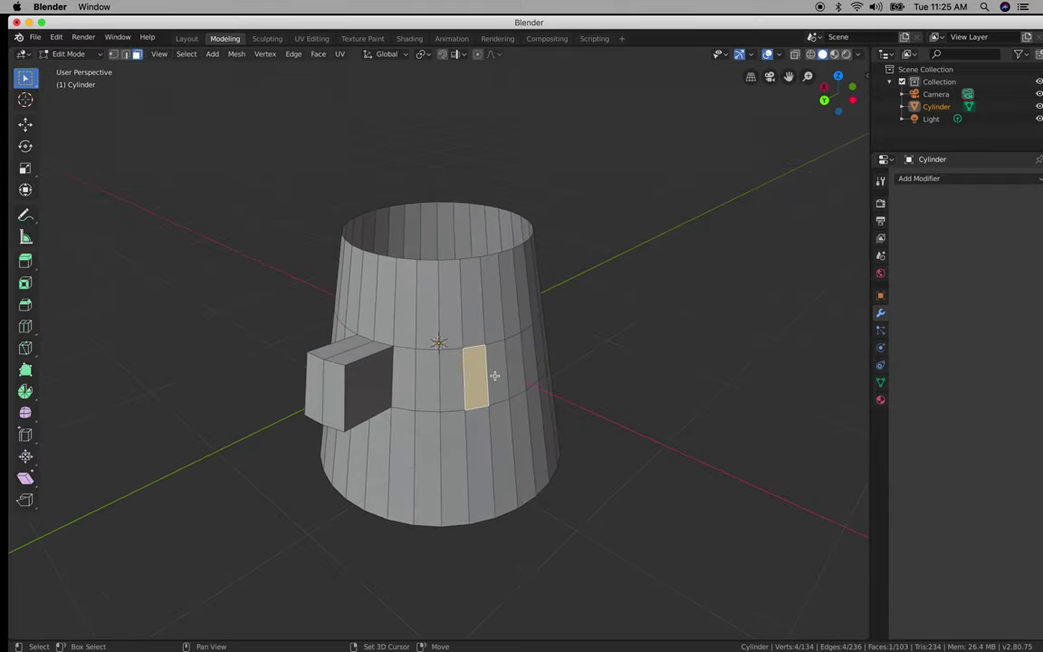
left_click(494, 375, "shift")
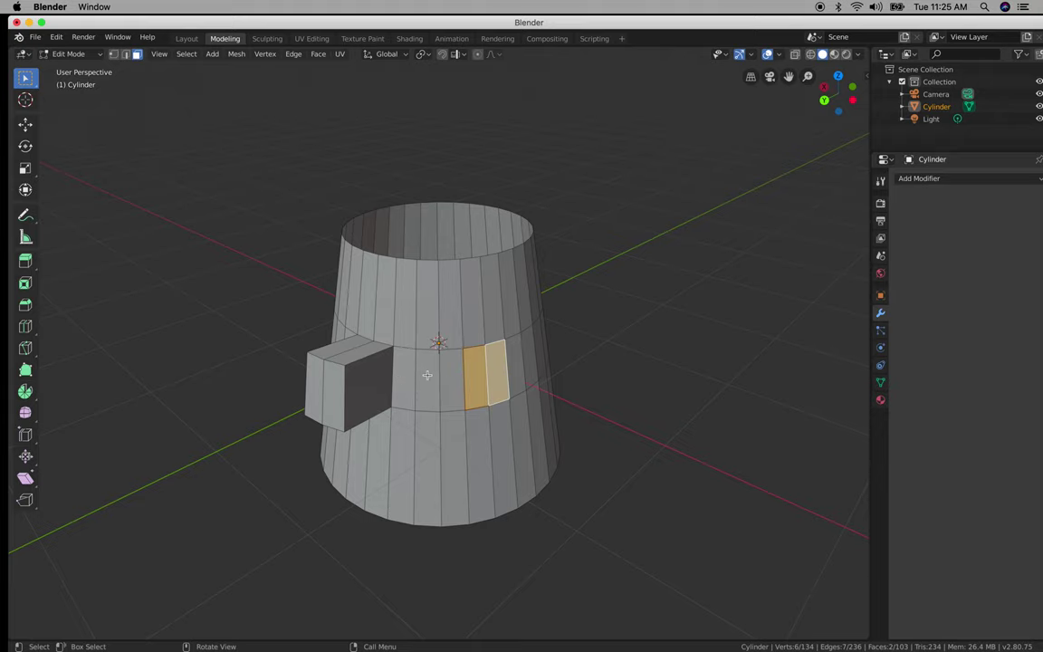
middle_click_drag(521, 378, 594, 405)
key("e")
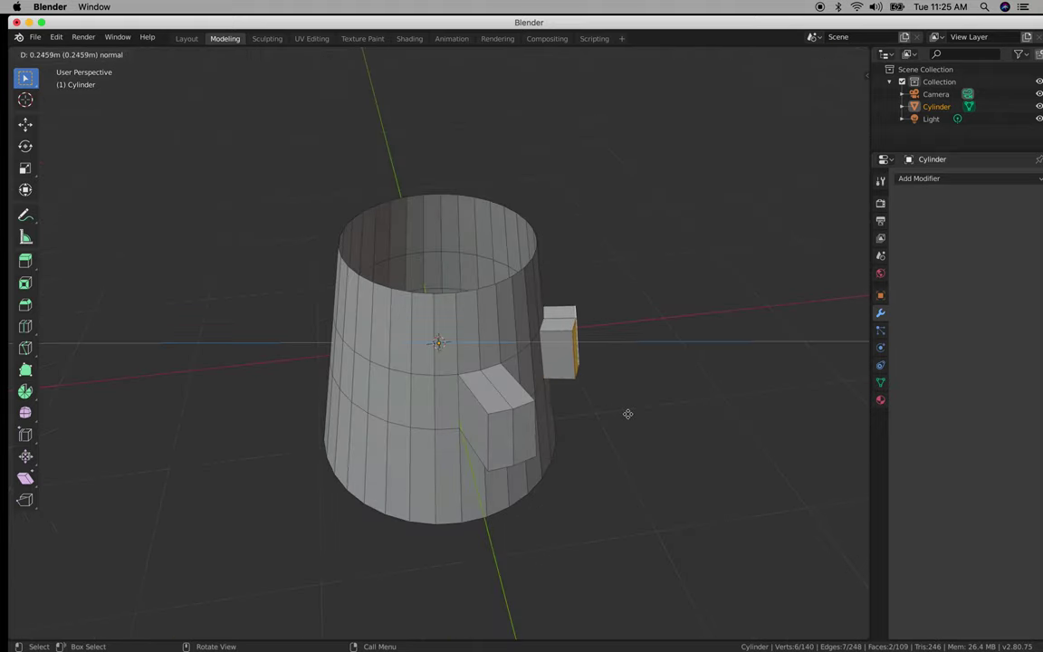
left_click(647, 412)
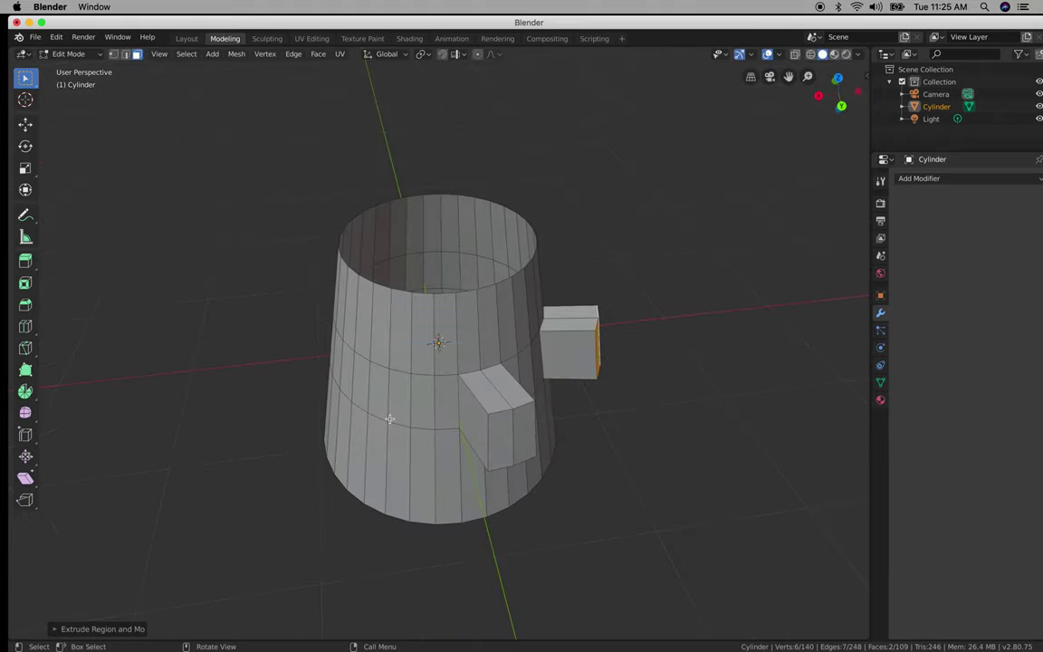
Extrude a single middle-band face outward into a third block and return to Object Mode.
middle_click_drag(389, 418, 430, 403)
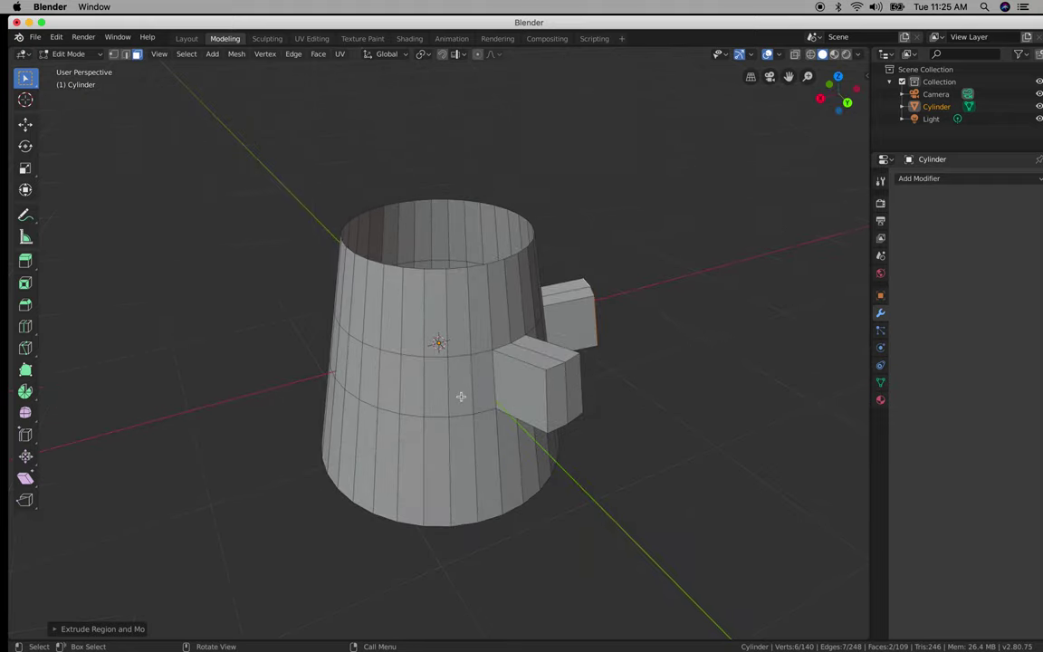
left_click(412, 388)
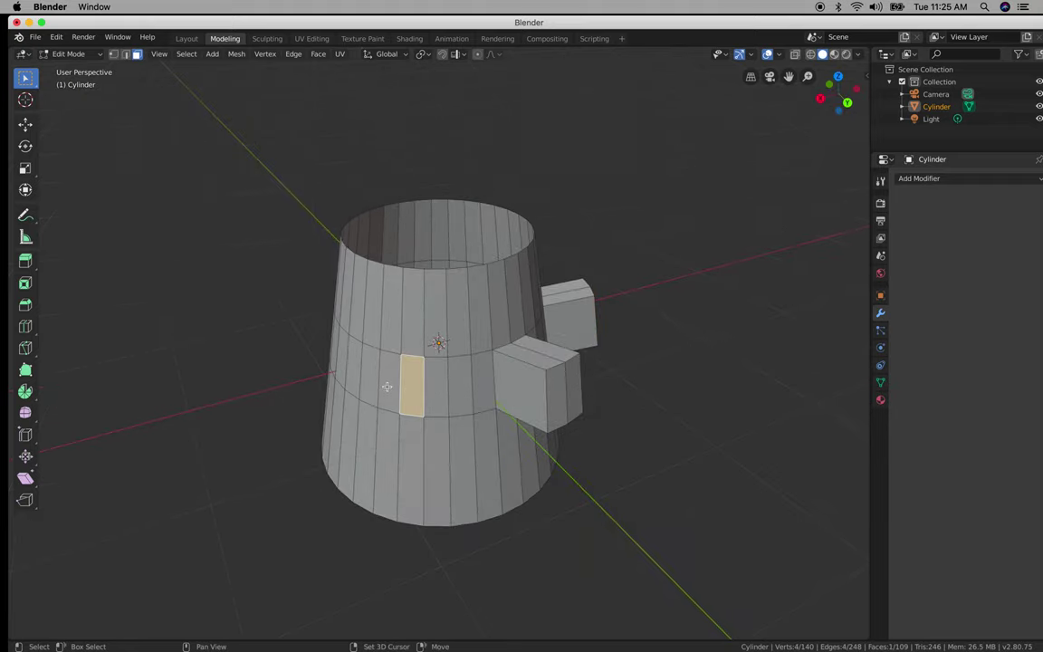
middle_click_drag(386, 386, 504, 320)
key("e")
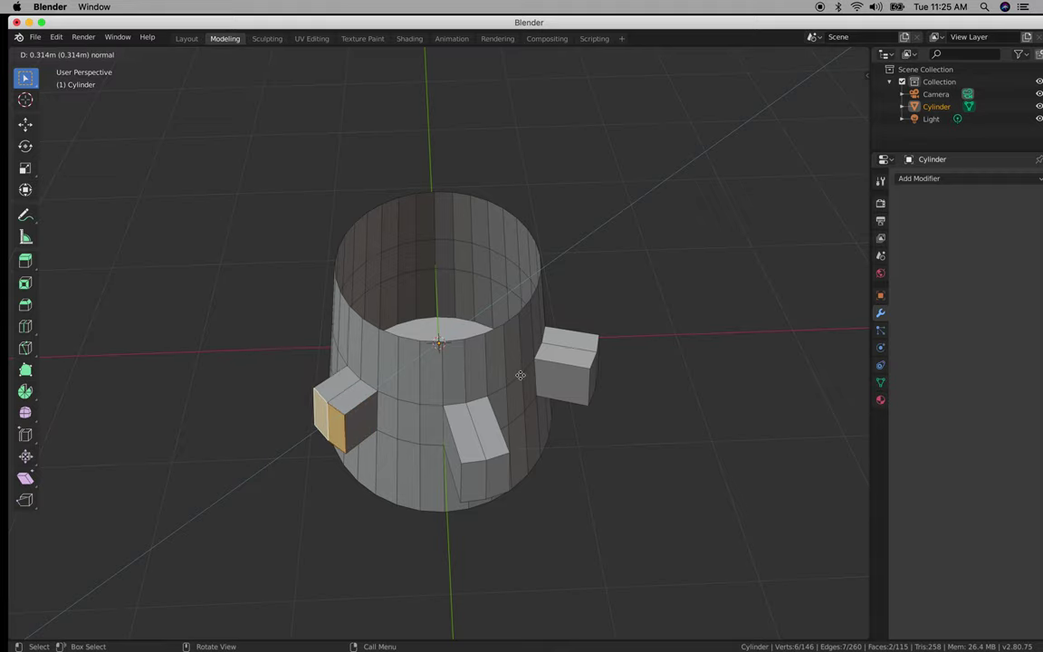
left_click(490, 387)
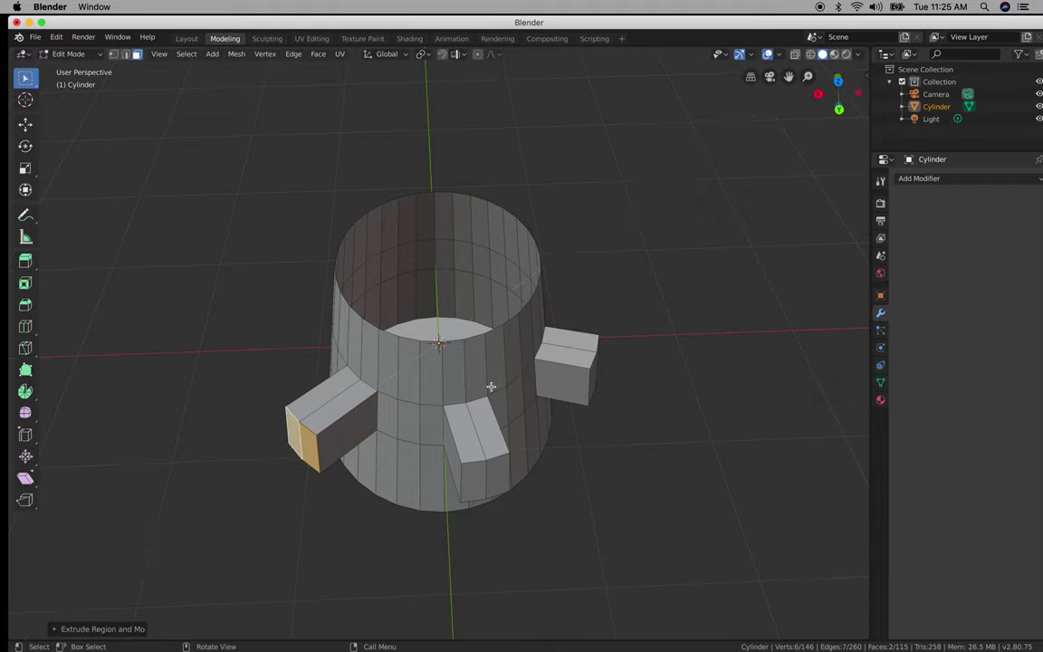
key("Tab")
middle_click_drag(491, 386, 546, 361)
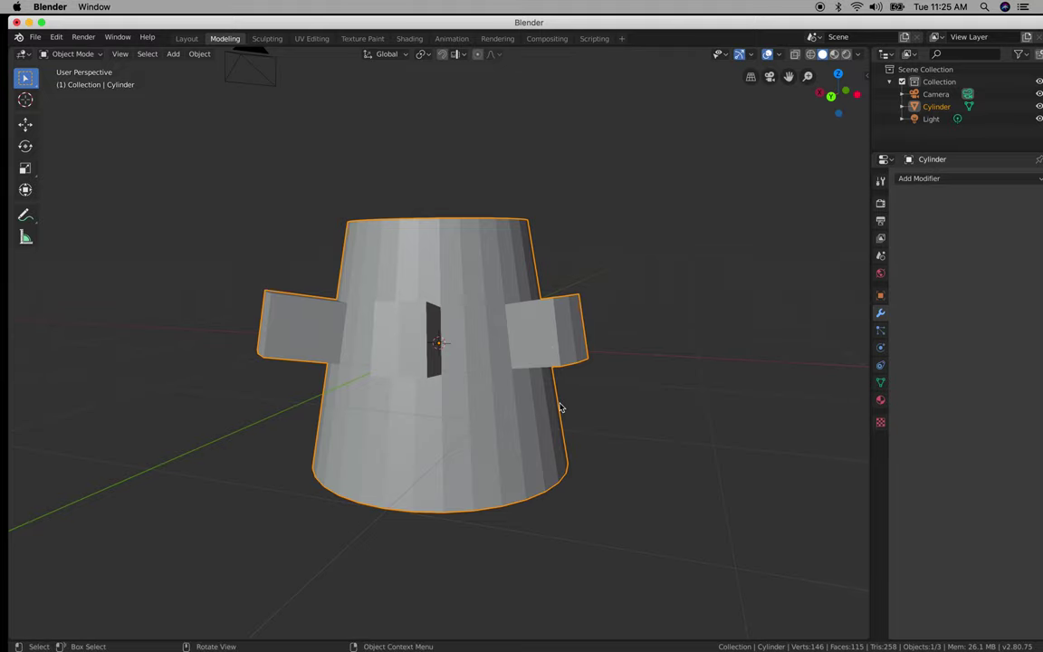
Select the end cap face and extrude-scale it inward to about 0.81, forming a rim ring.
key("Tab")
middle_click_drag(501, 355, 541, 323)
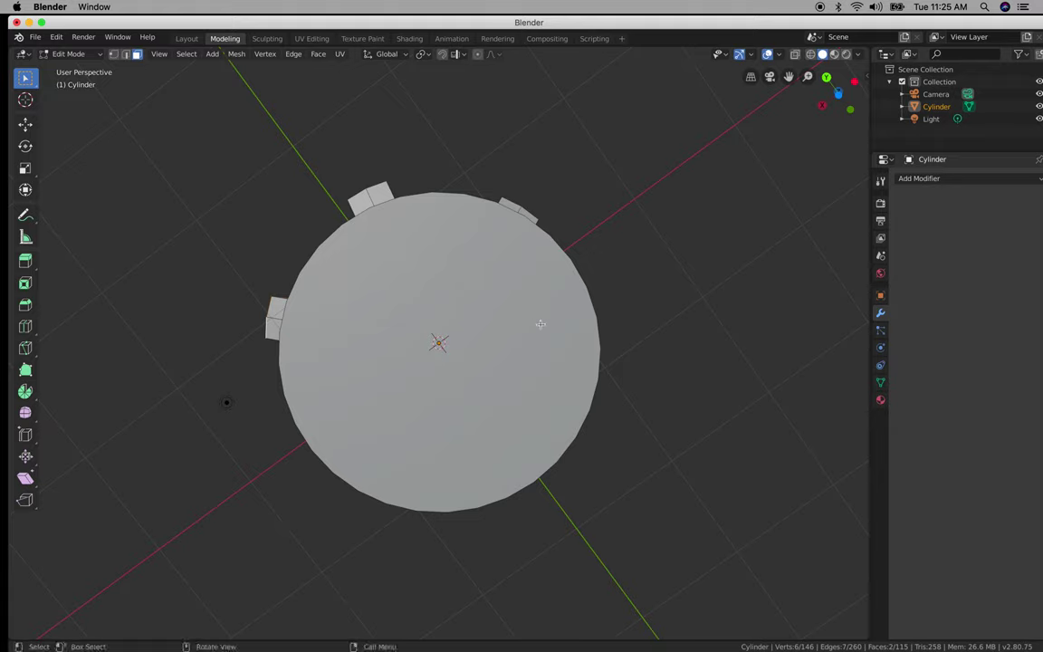
left_click(487, 331)
mouse_move(453, 309)
middle_mouse_down()
mouse_move(437, 385)
mouse_move(436, 293)
mouse_move(456, 290)
middle_mouse_up()
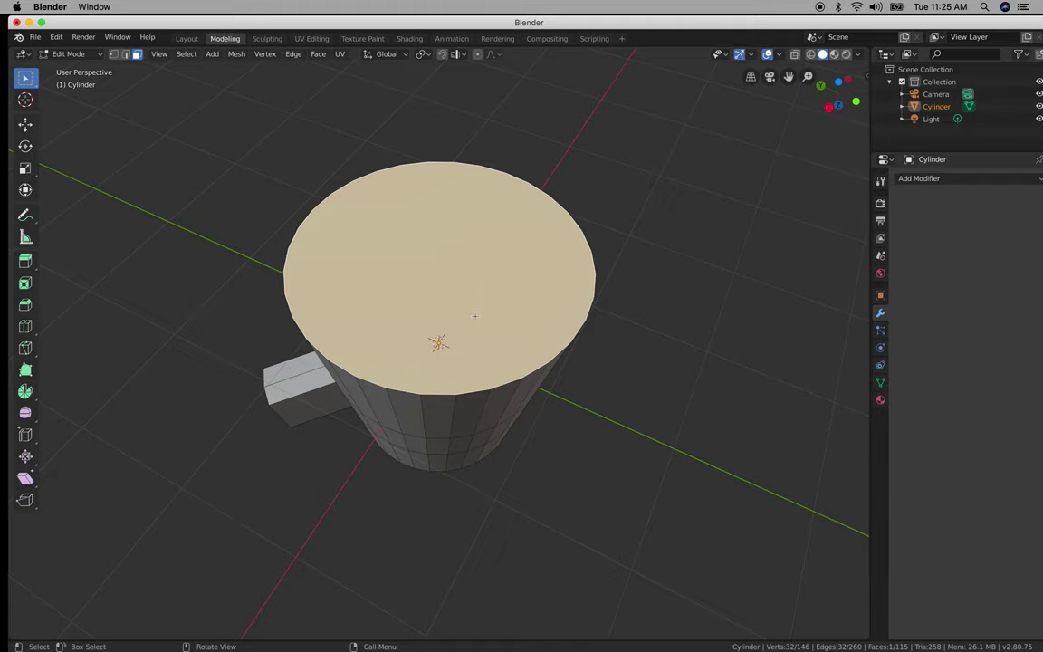
middle_click_drag(474, 315, 484, 331)
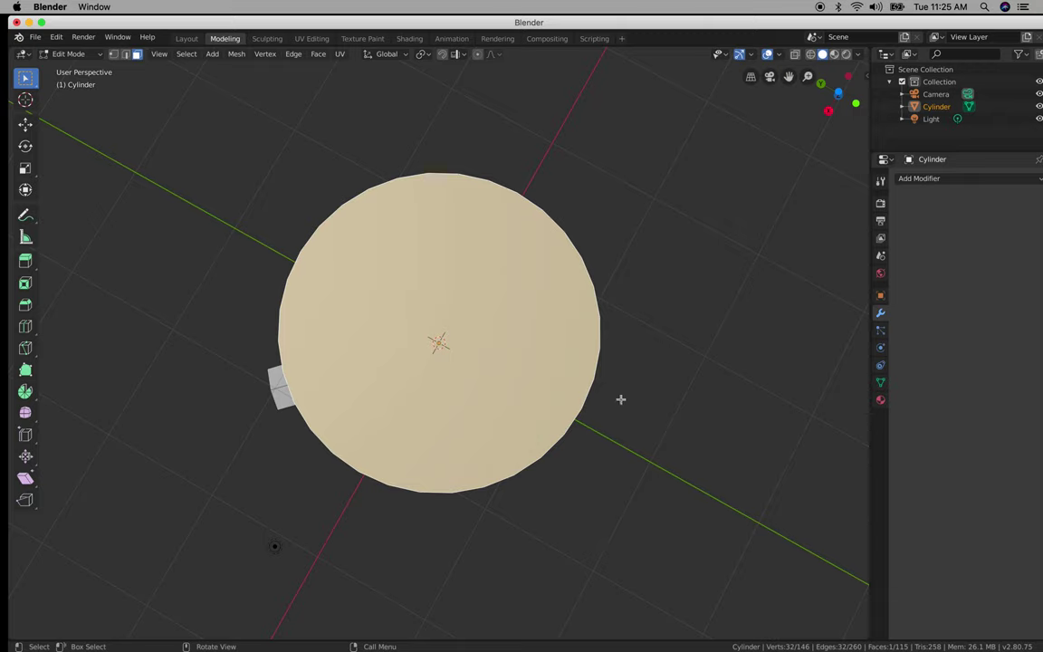
key("e")
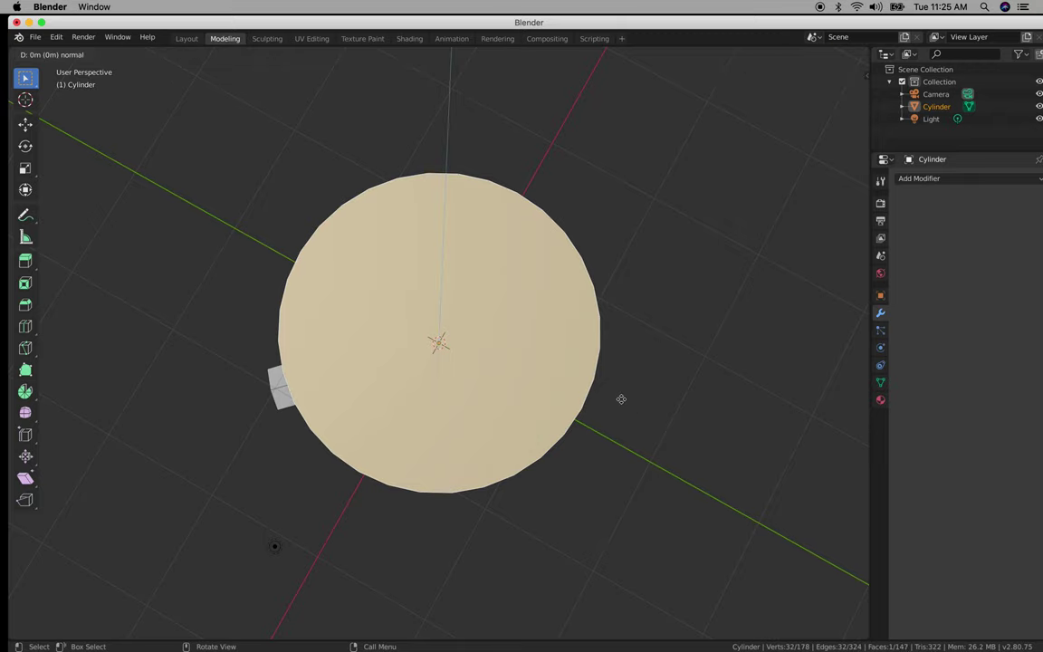
key("s")
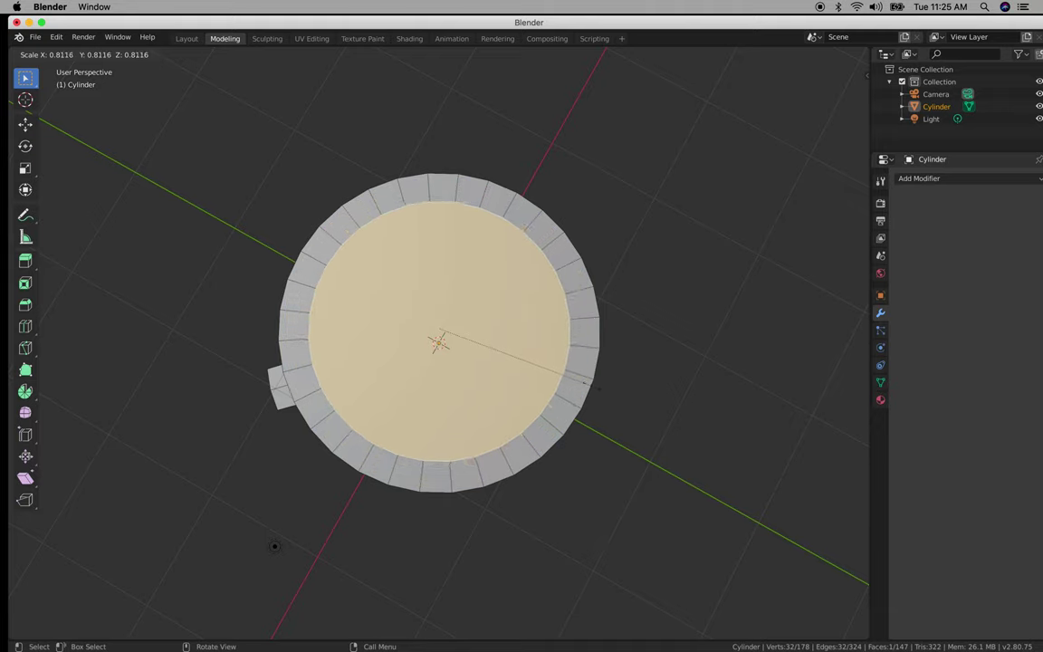
left_click(584, 383)
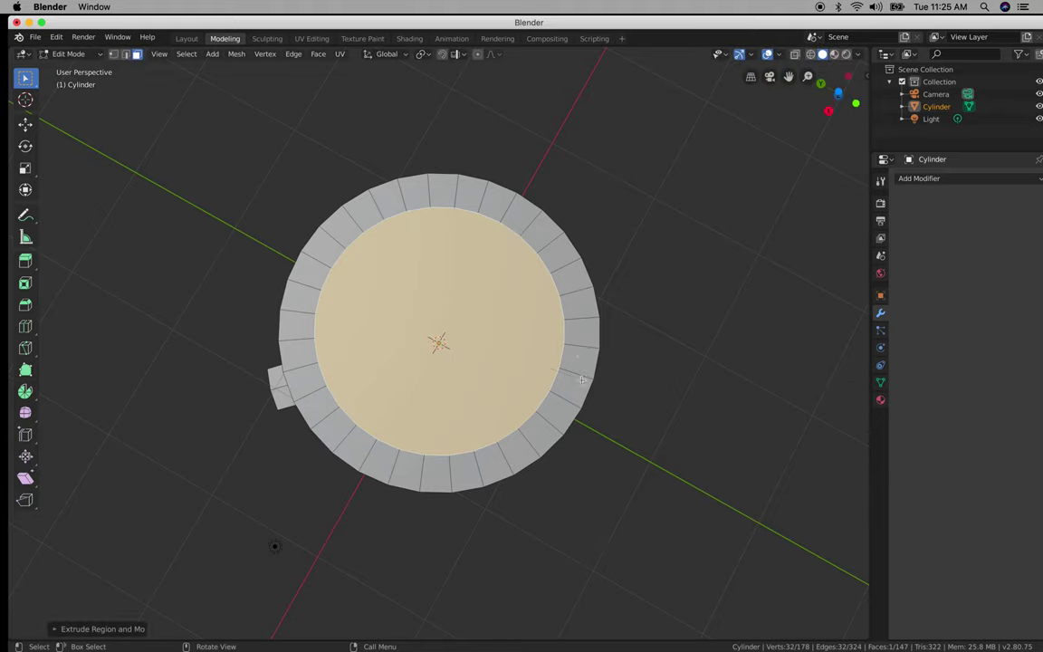
middle_click_drag(584, 383, 563, 337)
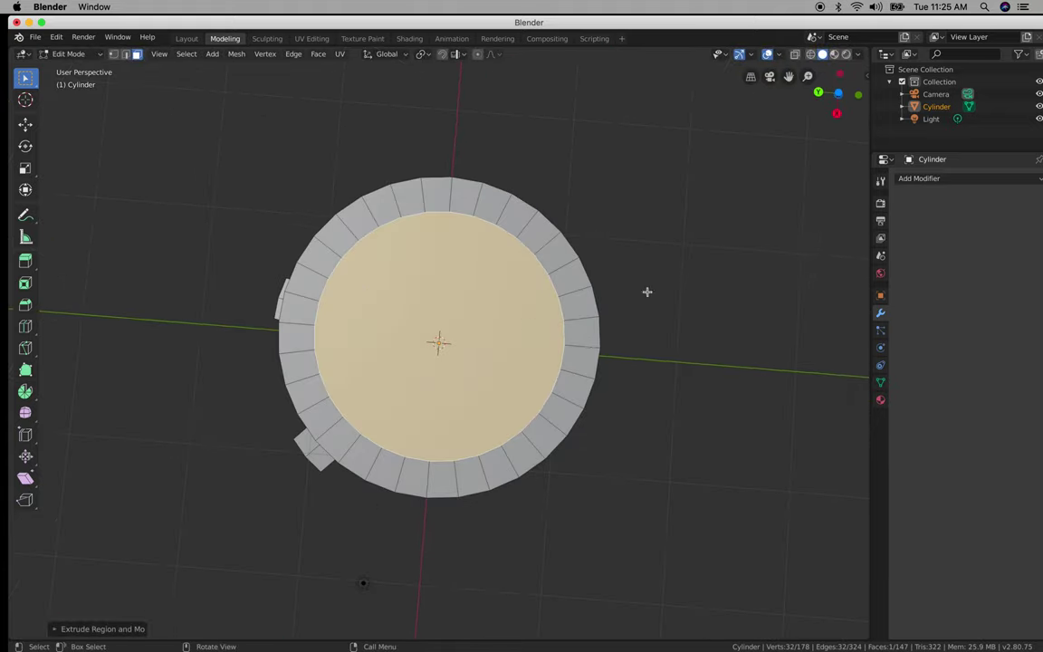
middle_click_drag(512, 361, 444, 343)
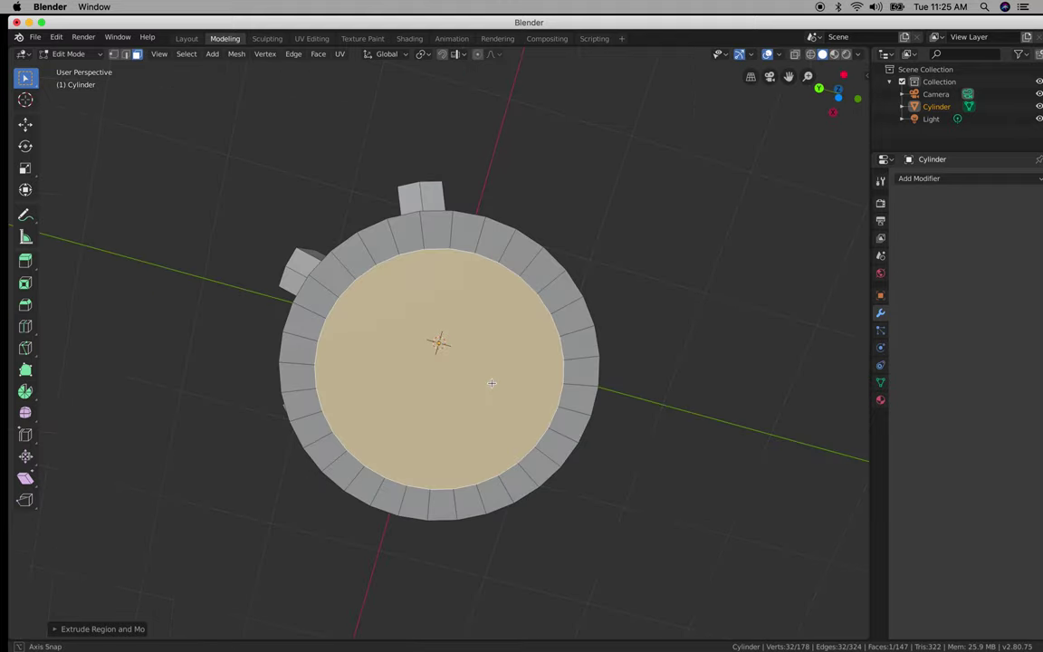
Delete the inner cap face, leaving an open mouth surrounded by a flat rim.
key("x")
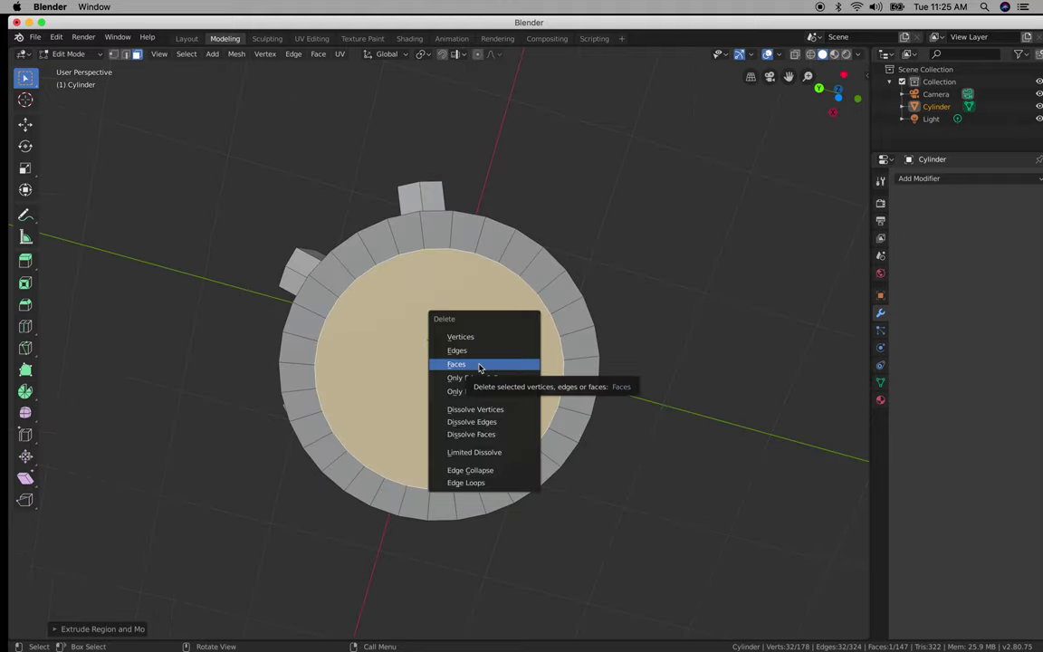
left_click(480, 366)
middle_click_drag(484, 363, 535, 354)
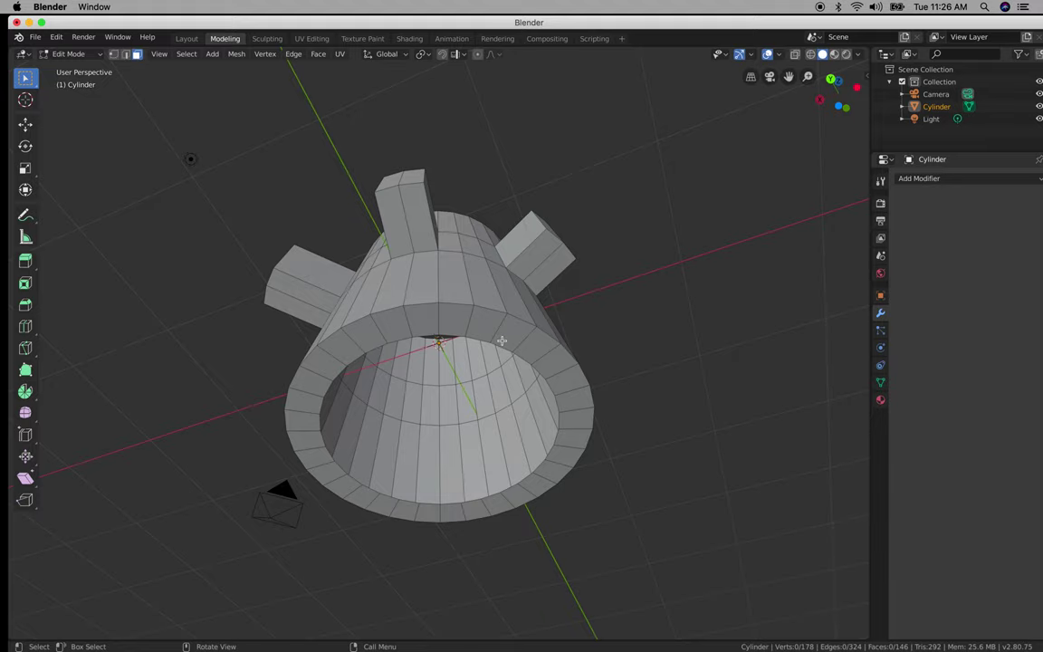
Select six rim faces in pairs around the open end of the cylinder.
left_click(503, 340)
middle_click_drag(503, 340, 571, 298)
left_click(536, 383, "shift")
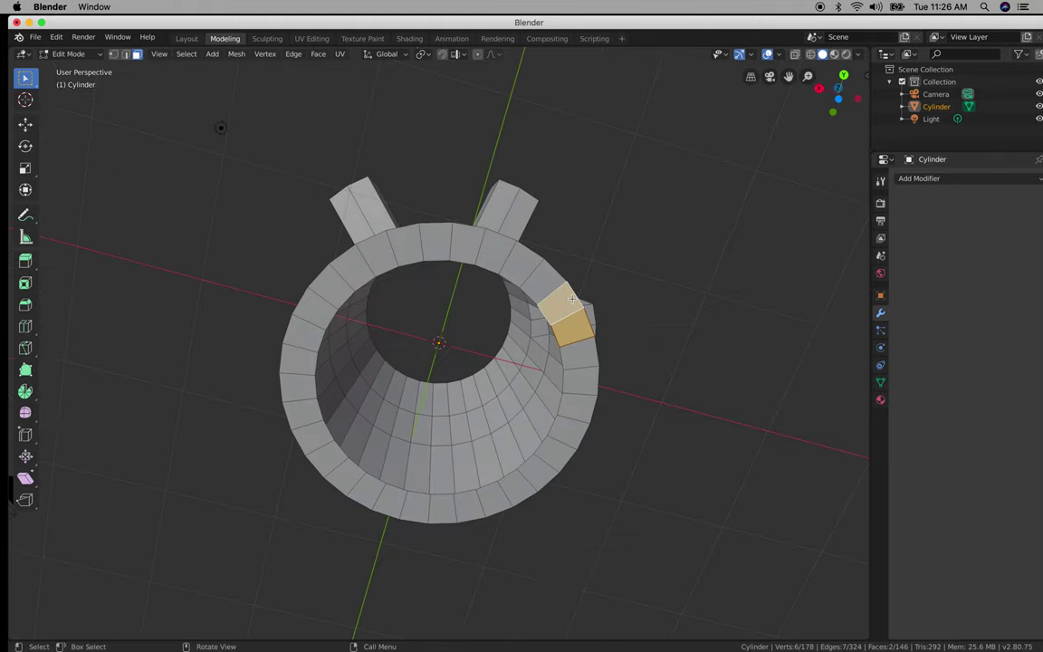
left_click(351, 278, "shift")
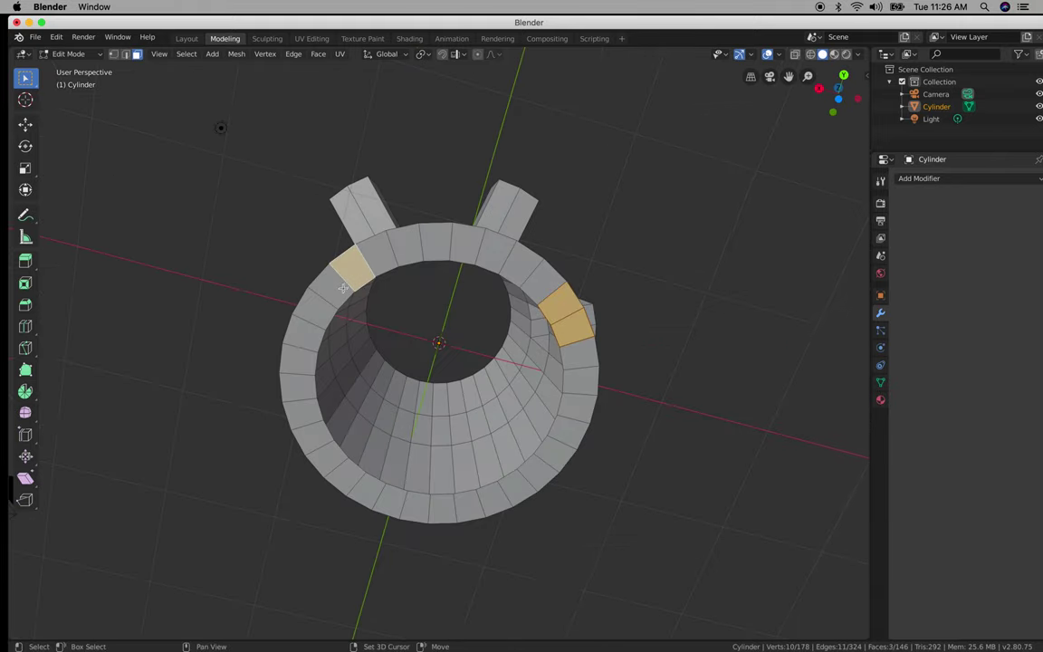
left_click(321, 286, "shift")
middle_click_drag(322, 287, 581, 405)
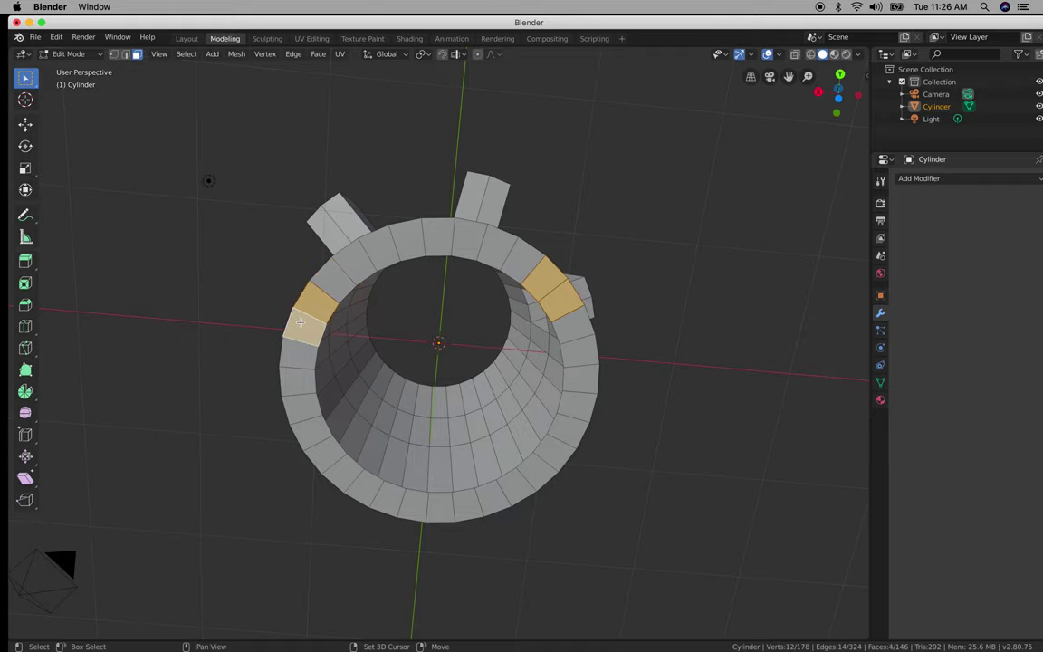
middle_click_drag(209, 180, 224, 380)
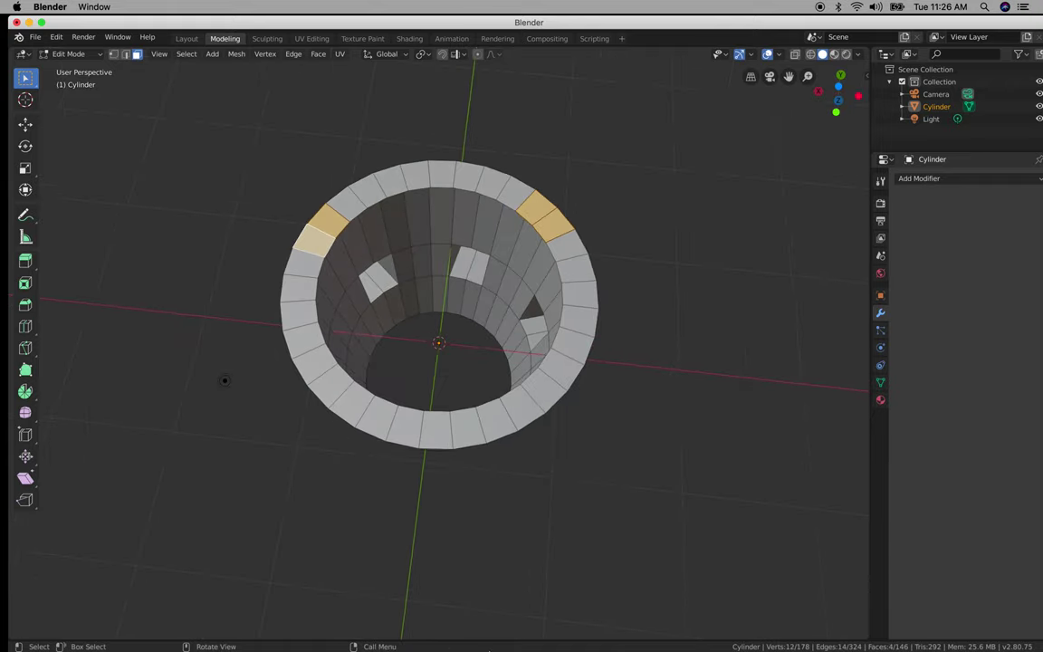
left_click(440, 433, "shift")
left_click(407, 429, "shift")
middle_click_drag(407, 429, 529, 405)
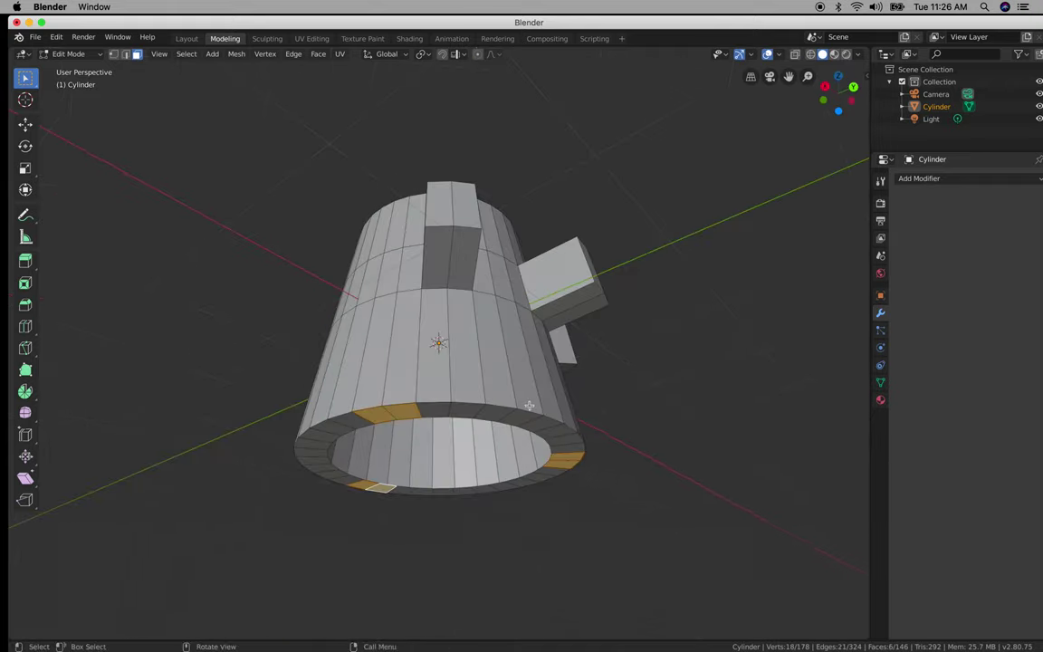
Extrude the selected rim faces downward into short legs, then undo that extrusion.
key("e")
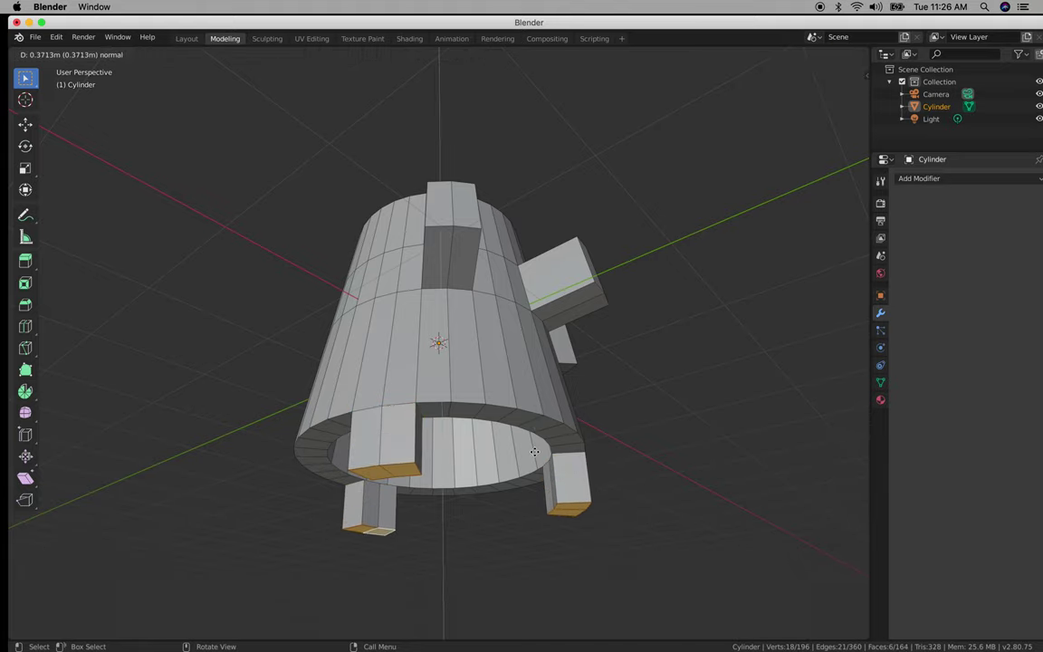
left_click(533, 446)
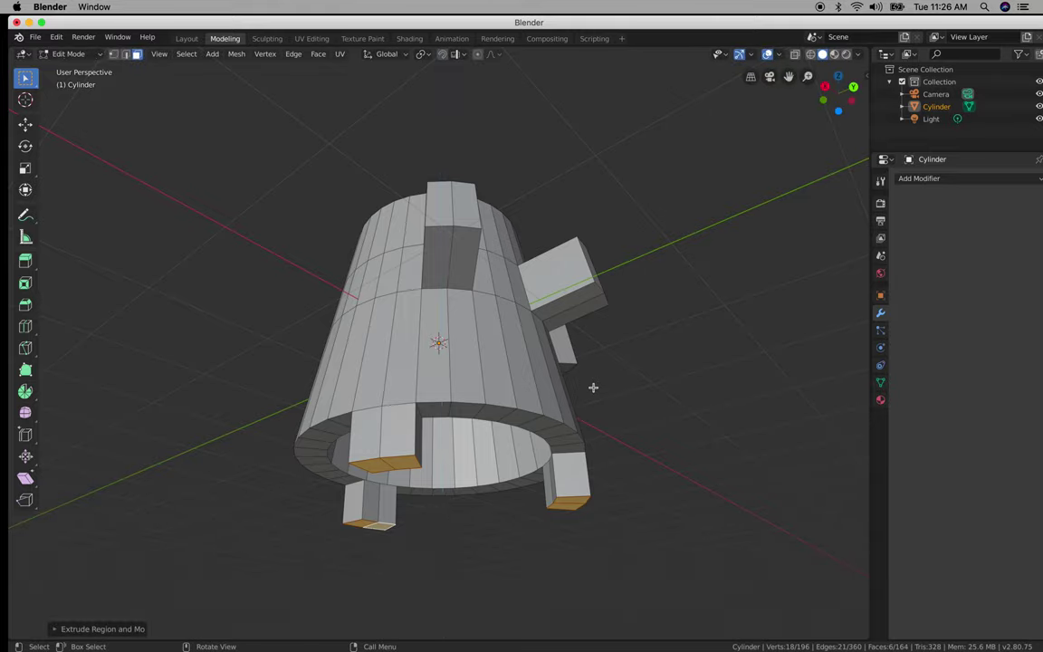
middle_click_drag(593, 387, 312, 512)
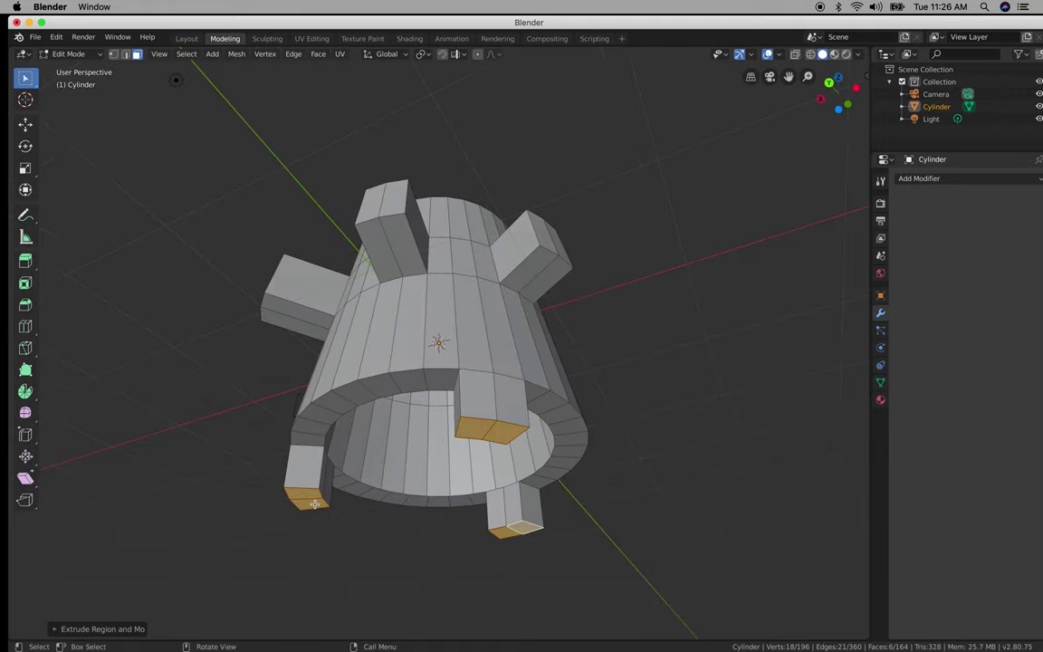
middle_click_drag(406, 471, 418, 446)
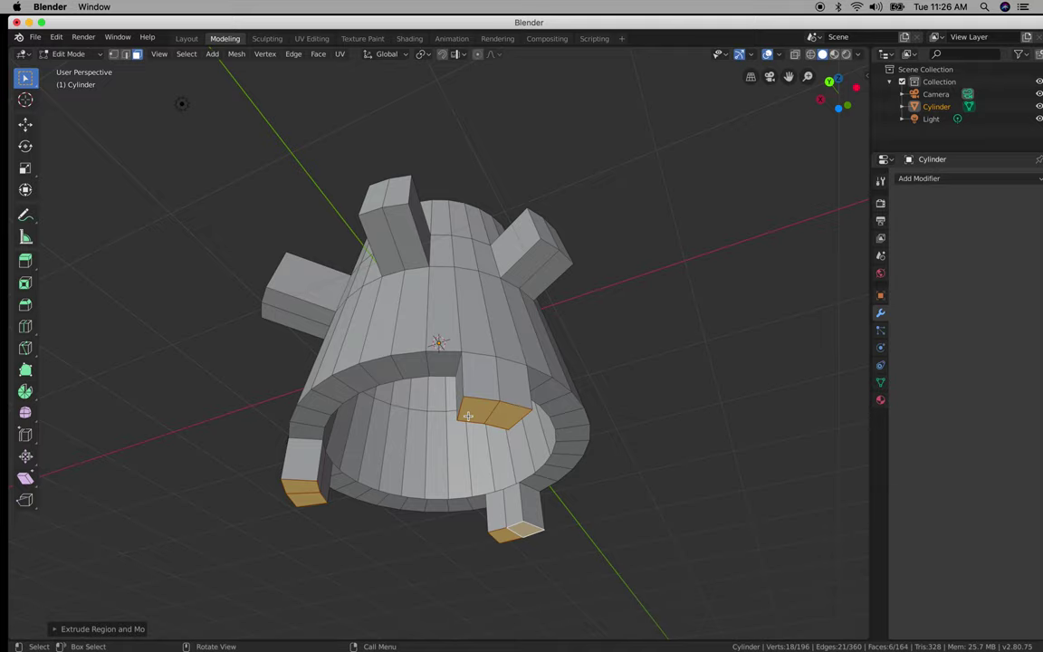
key("ctrl+z")
middle_click_drag(467, 415, 510, 301)
Select three pairs of bottom-rim faces spaced around the cylinder.
left_click(534, 317)
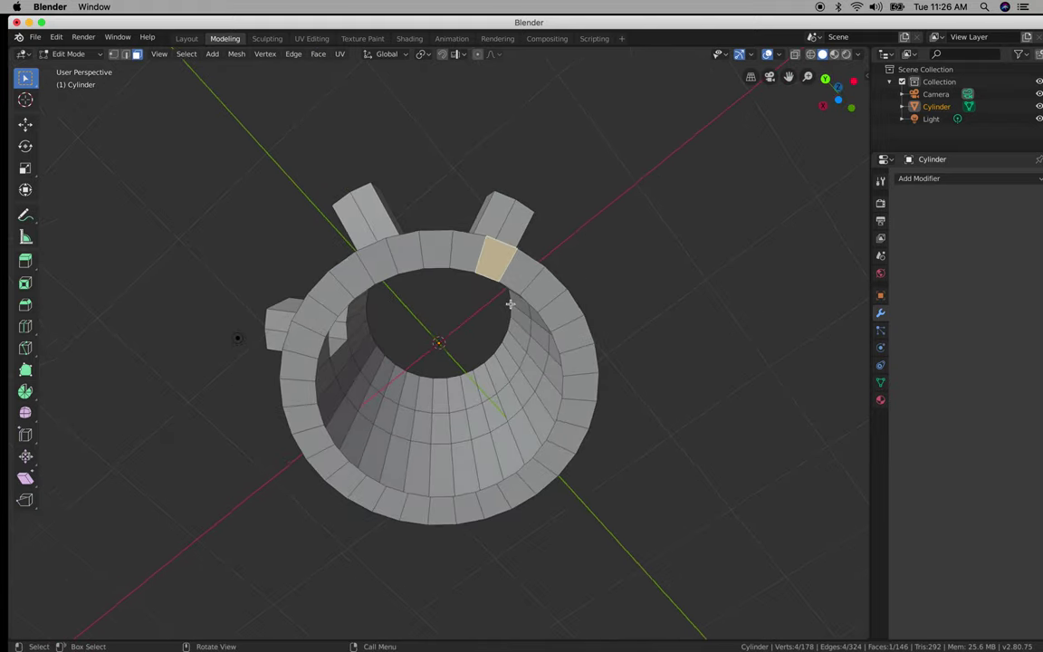
left_click(469, 249, "shift")
middle_click_drag(468, 249, 336, 321)
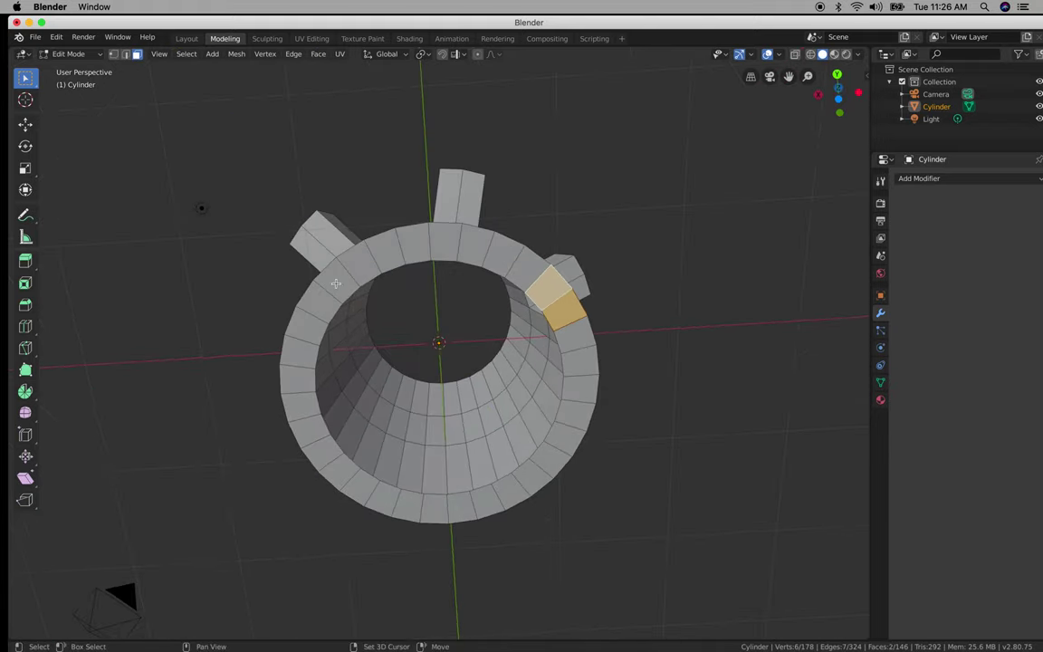
left_click(336, 284, "shift")
left_click(357, 262, "shift")
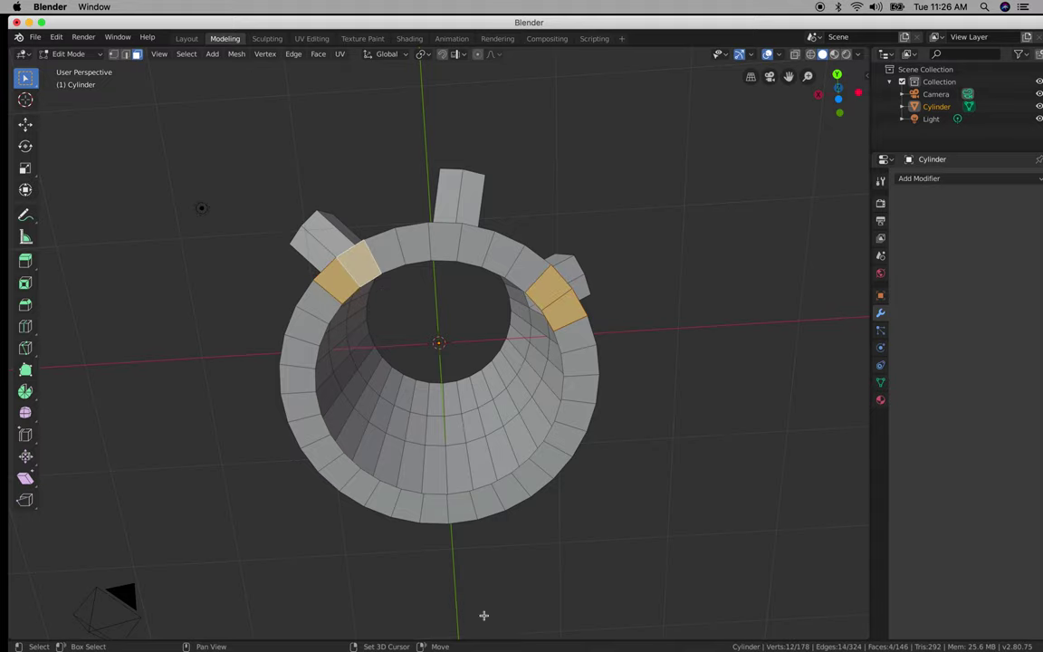
left_click(435, 520, "shift")
left_click(458, 515, "shift")
middle_click_drag(458, 514, 486, 482)
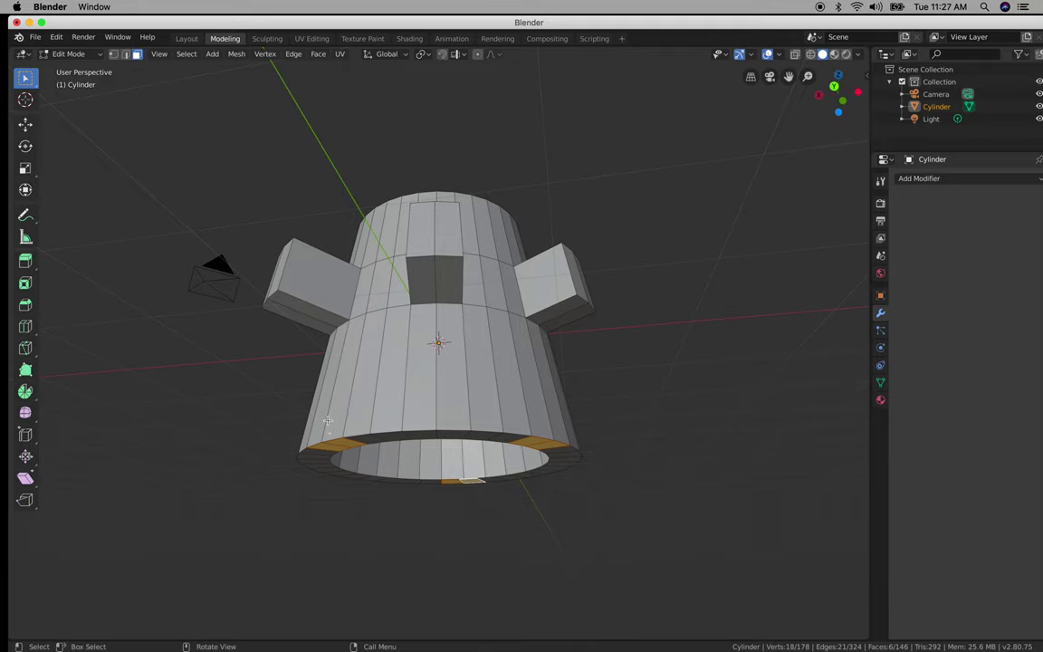
middle_click_drag(327, 420, 362, 380)
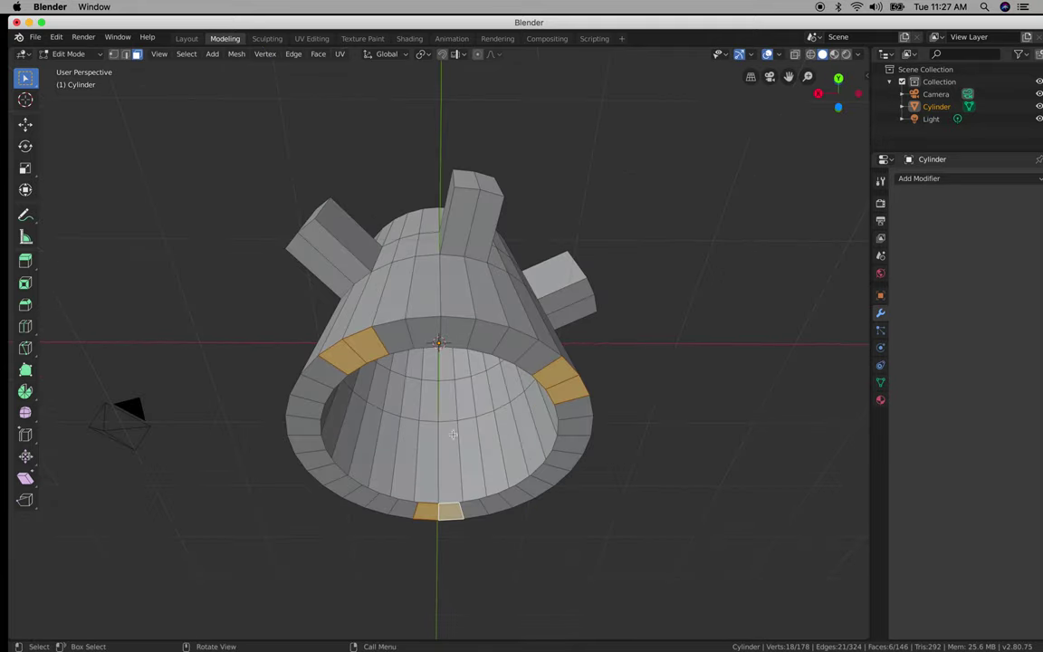
middle_click_drag(487, 412, 477, 453)
Extrude the selected faces downward into tall legs and return to Object Mode.
key("e")
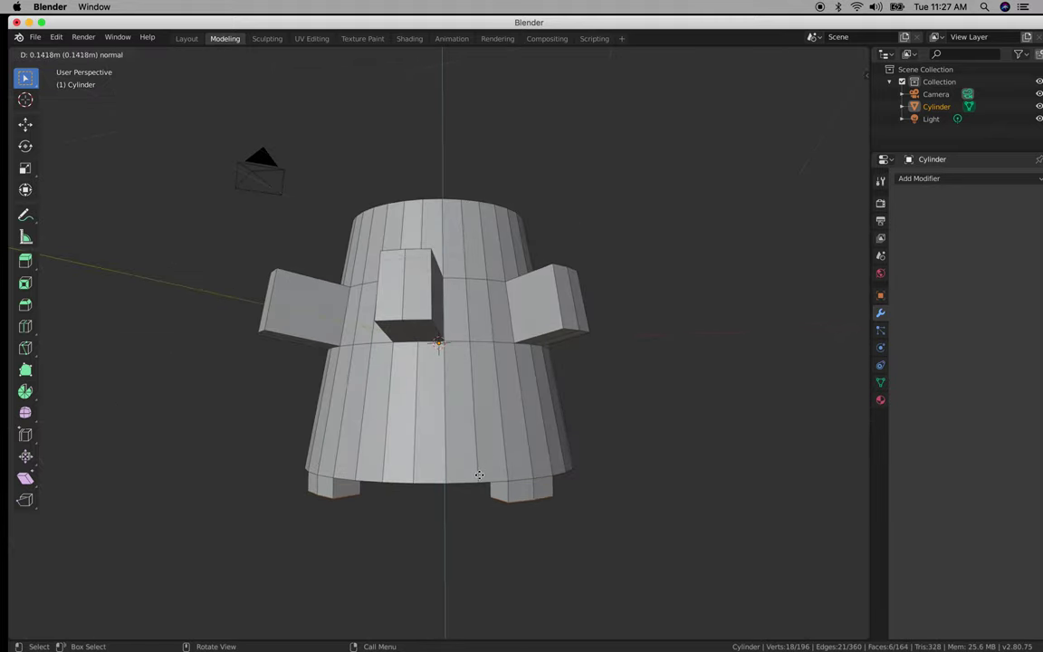
left_click(480, 512)
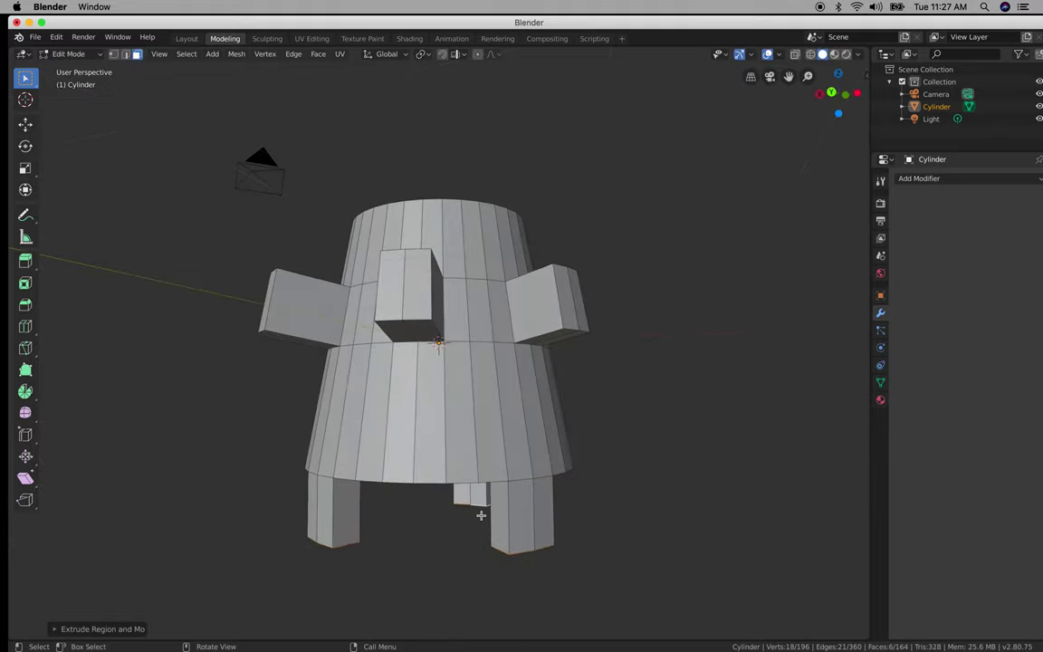
key("Tab")
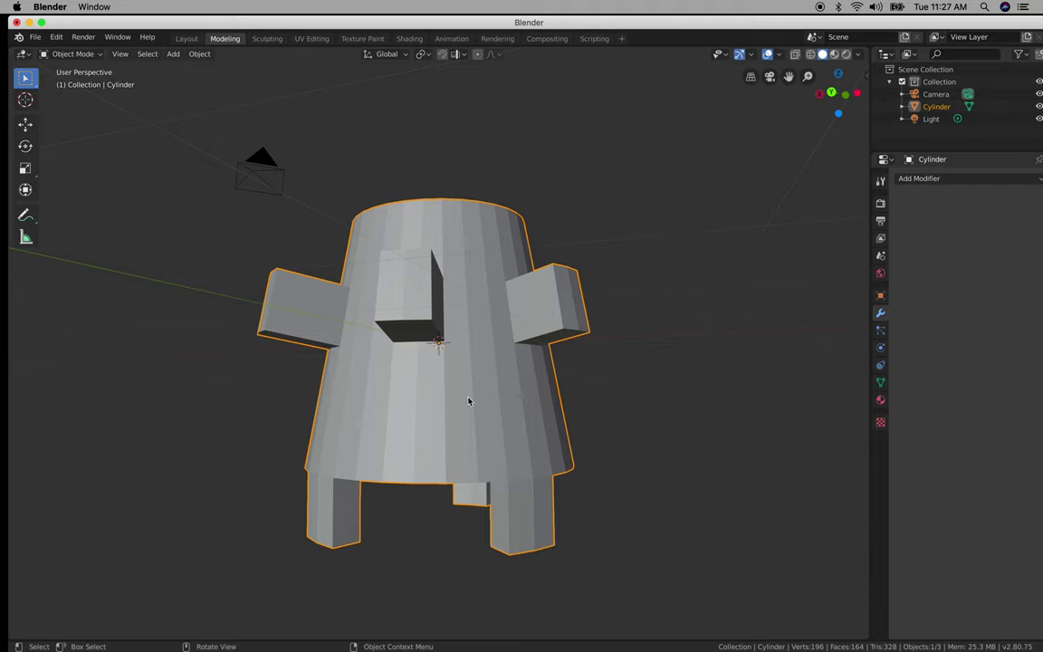
middle_click_drag(468, 400, 405, 459)
scroll(462, 460, "up", 5)
scroll(460, 457, "up", 2)
scroll(407, 452, "up", 1)
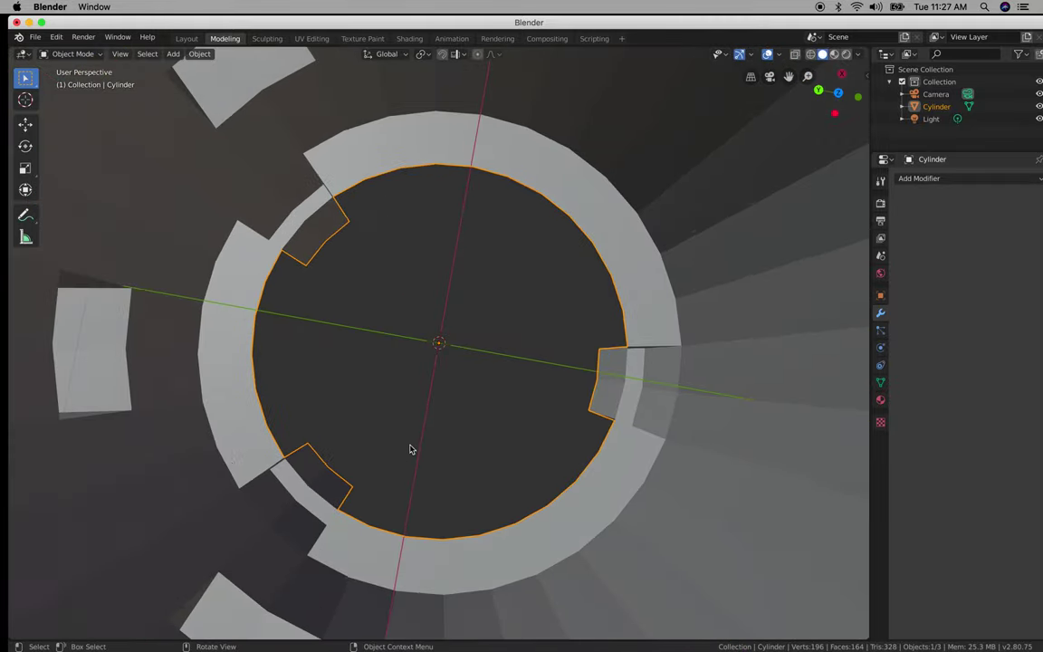
scroll(411, 447, "down", 3)
middle_click_drag(347, 395, 244, 315)
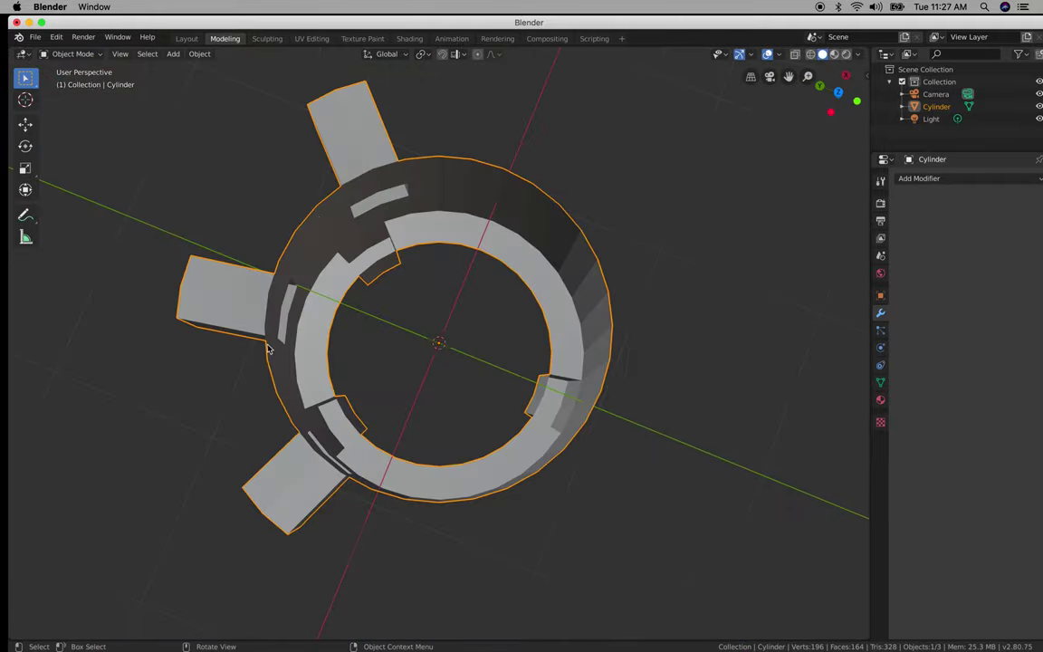
middle_click_drag(293, 339, 285, 270)
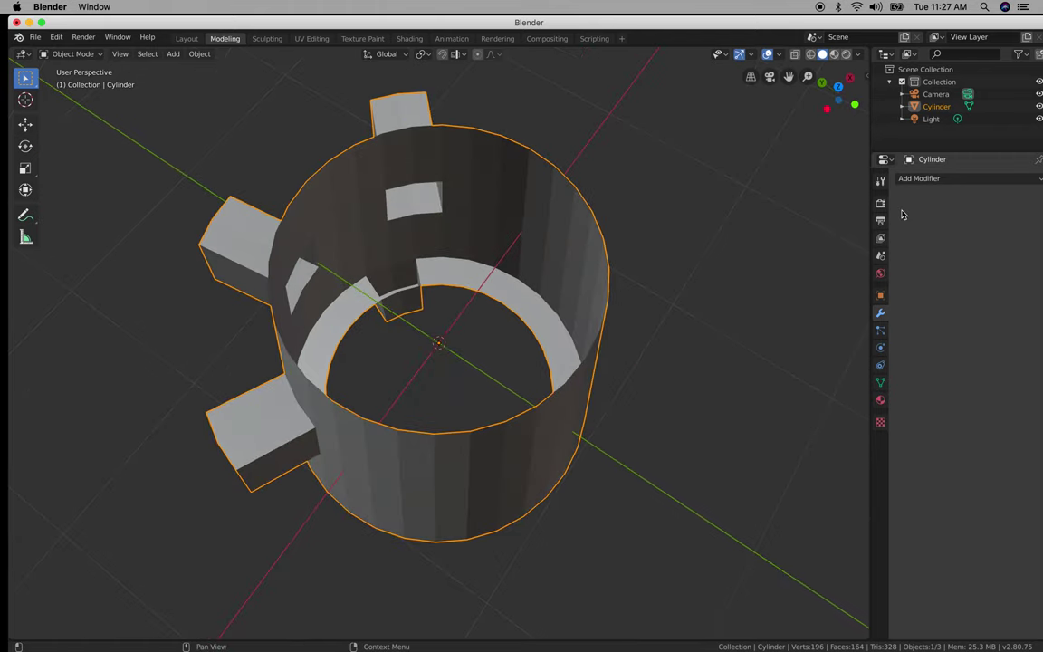
Add a Solidify modifier to the cylinder with 0.06m thickness and apply it.
left_click(917, 181)
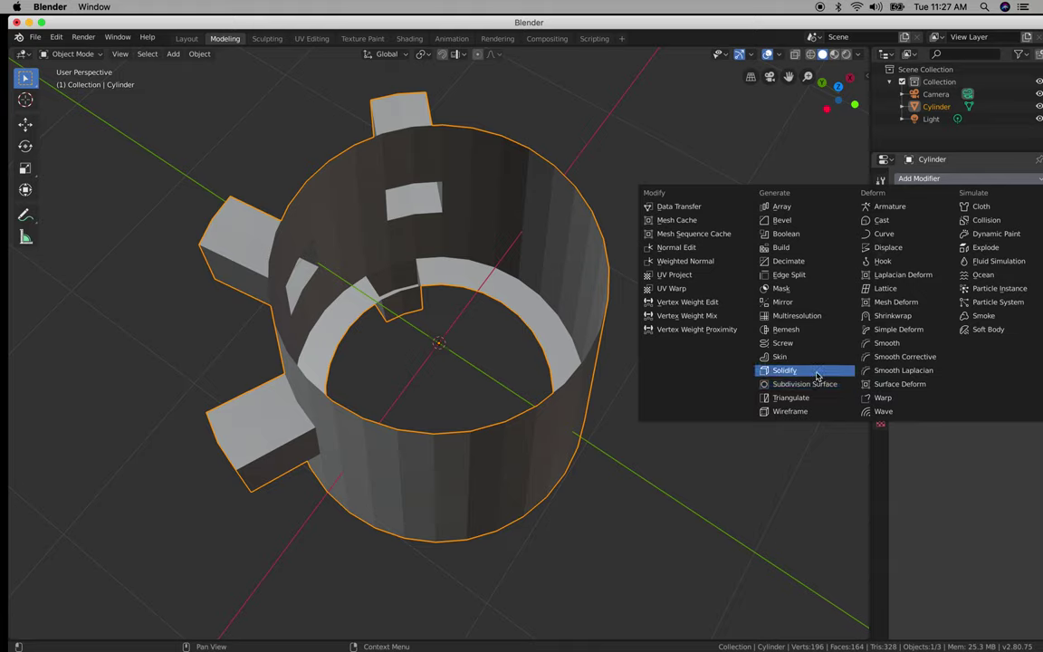
key("Escape")
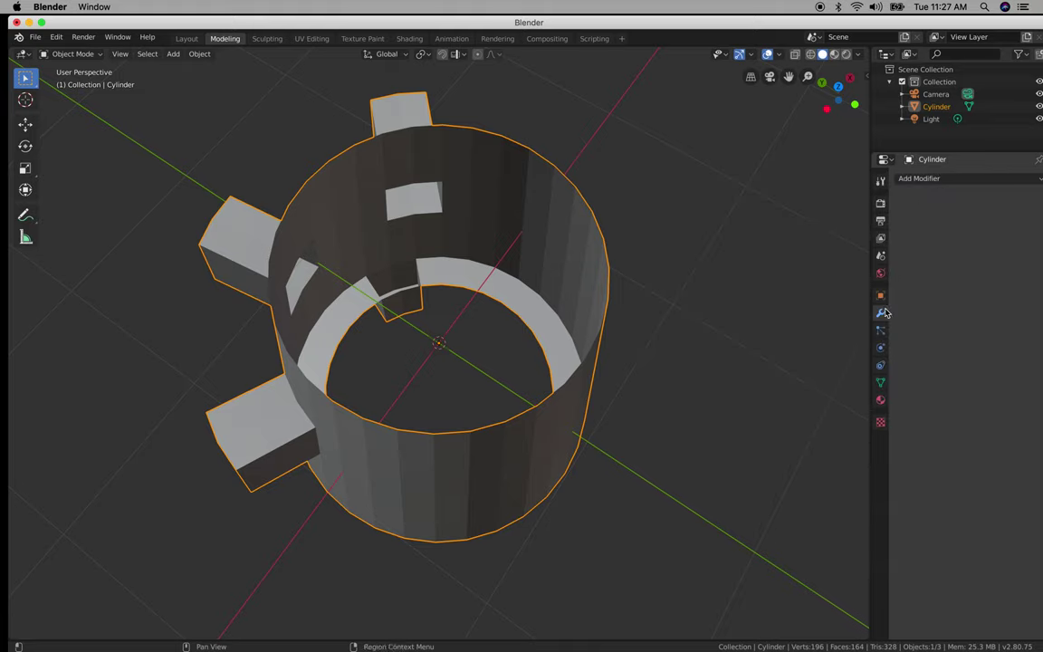
left_click(936, 181)
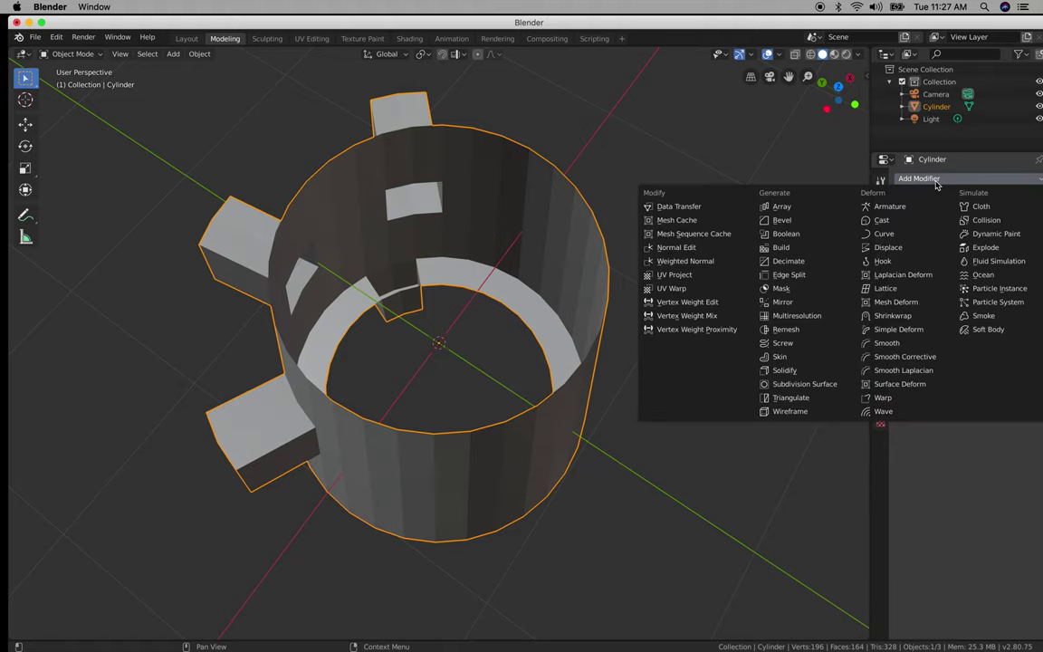
left_click(802, 372)
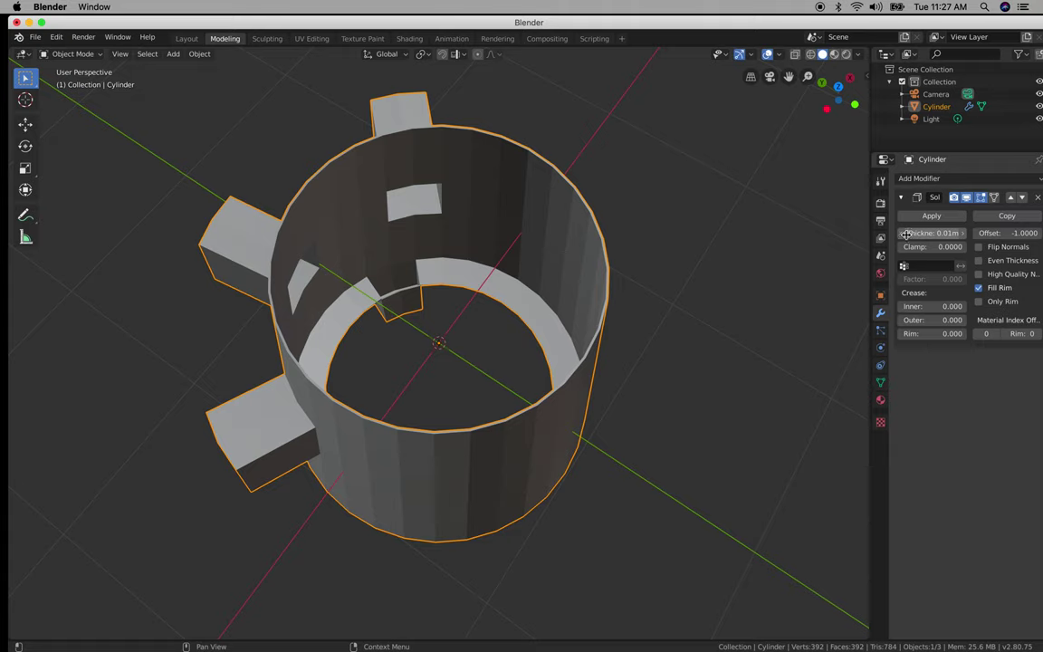
mouse_move(905, 234)
left_mouse_down()
mouse_move(869, 234)
mouse_move(933, 233)
mouse_move(901, 233)
left_mouse_up()
middle_click_drag(687, 214, 657, 159)
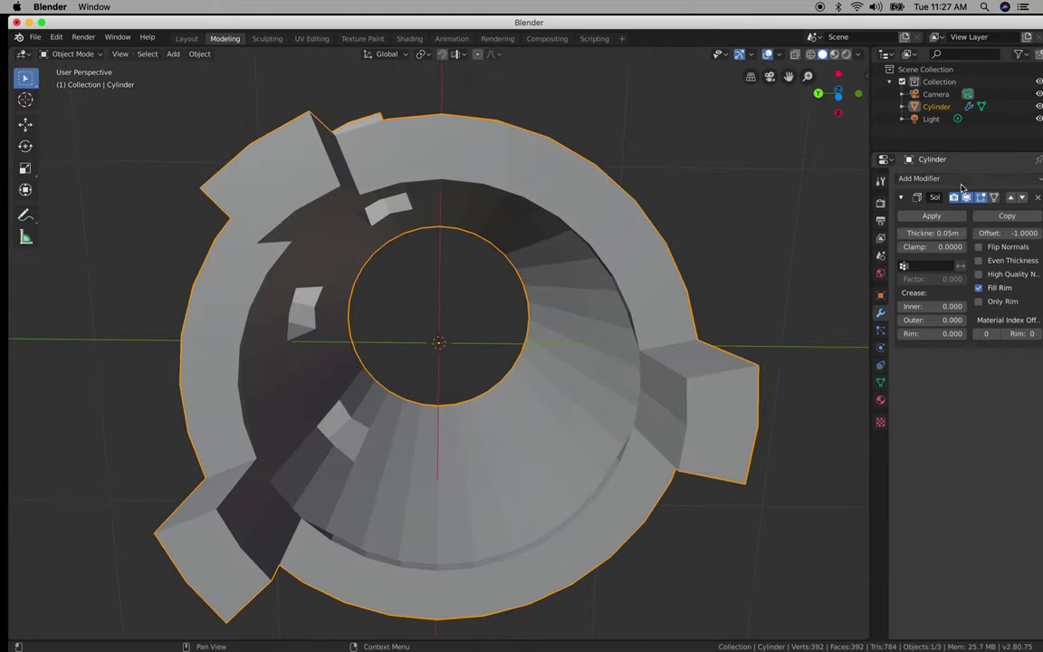
left_click(964, 236)
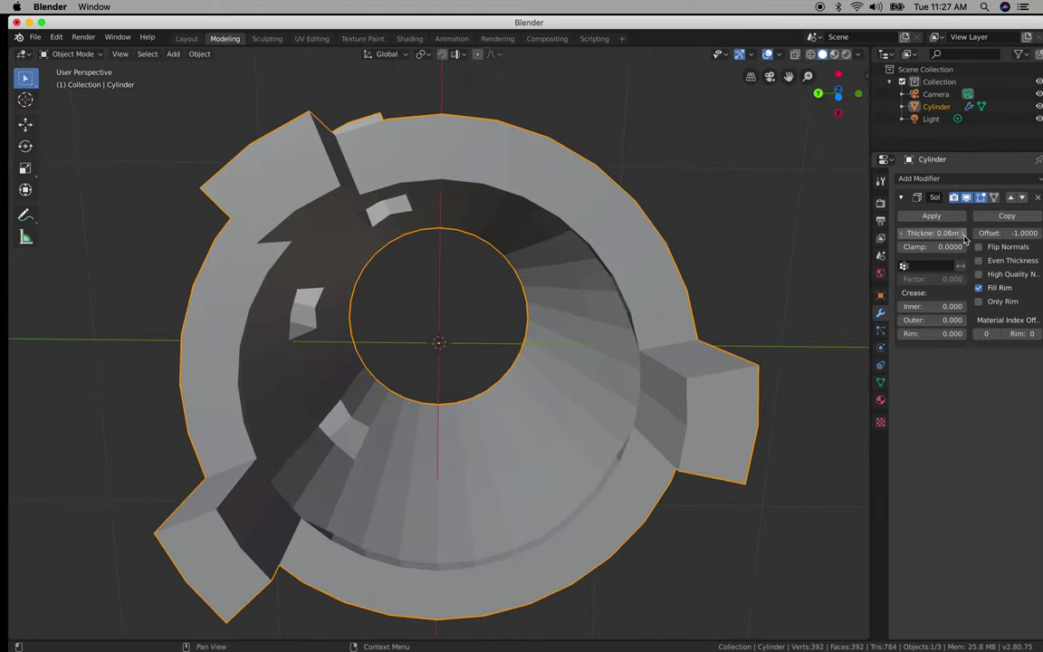
middle_click_drag(501, 244, 482, 353)
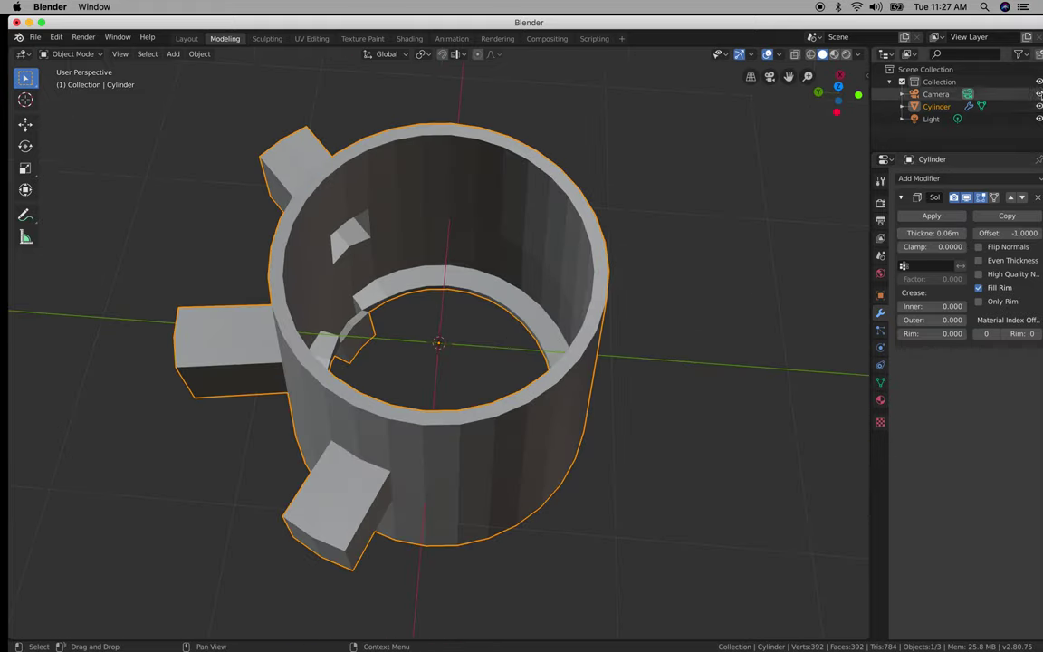
left_click(930, 216)
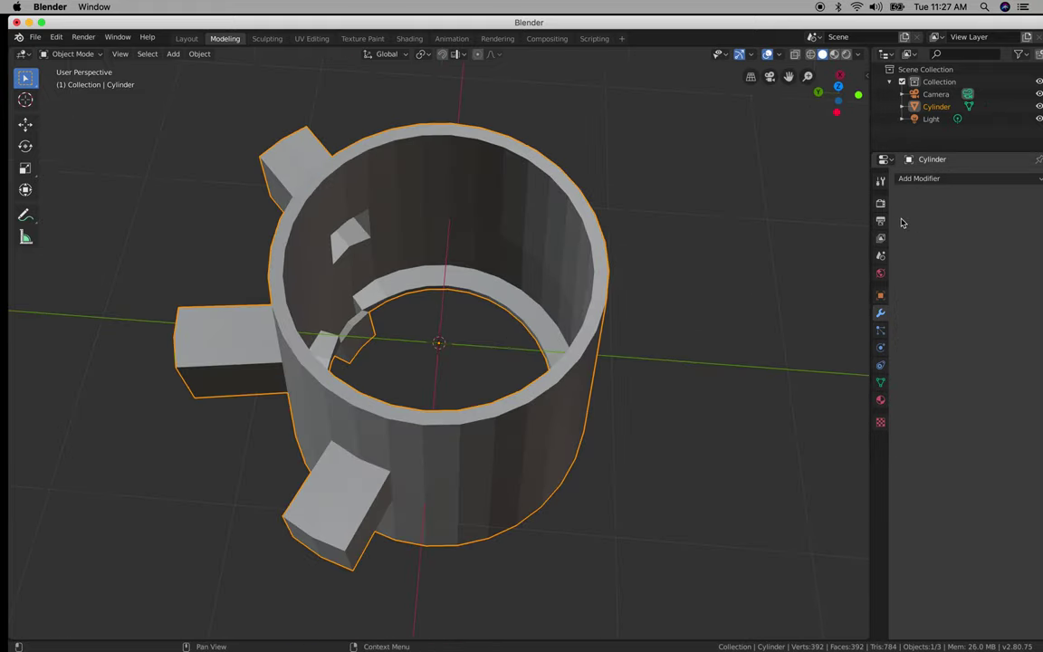
Inspect the thickened cup walls and switch to the Layout workspace.
middle_click_drag(403, 205, 502, 188)
scroll(501, 190, "up", 2)
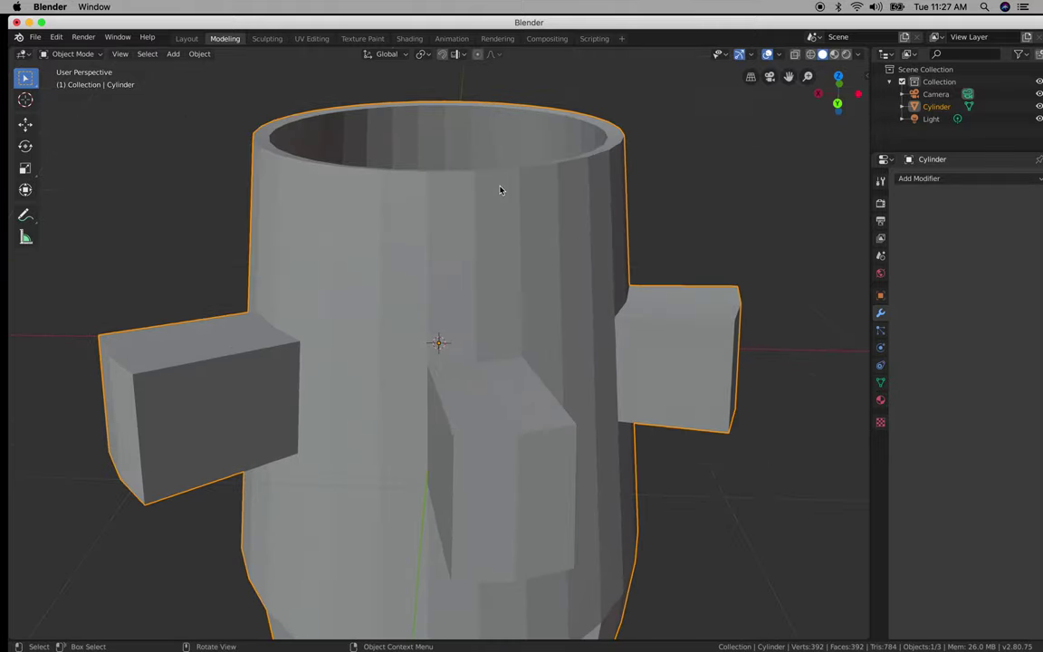
scroll(502, 201, "down", 4)
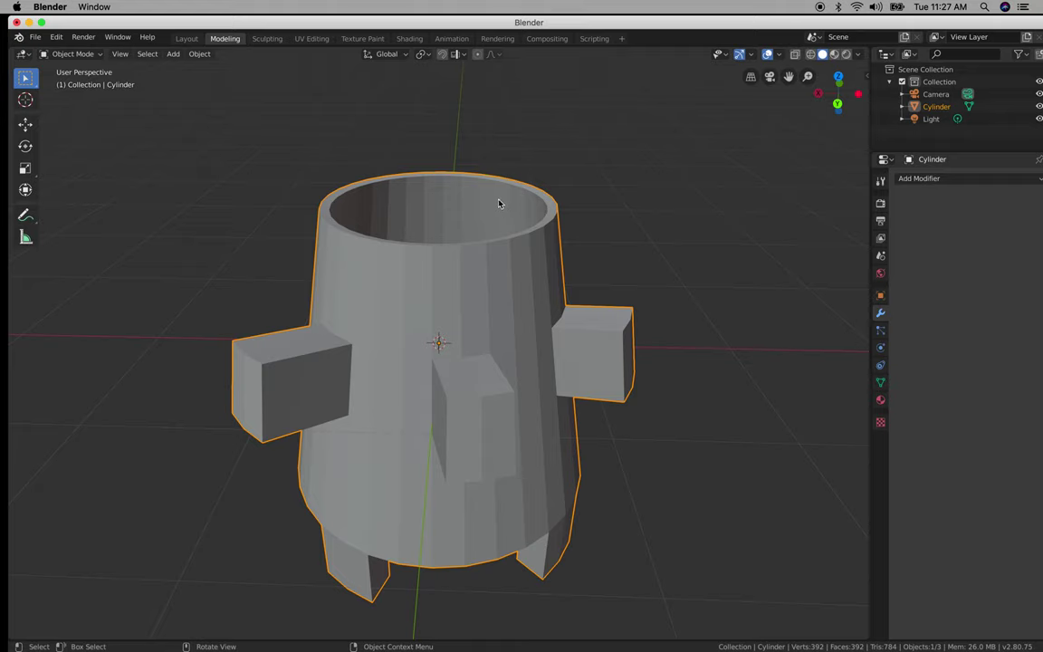
middle_click_drag(530, 306, 522, 310)
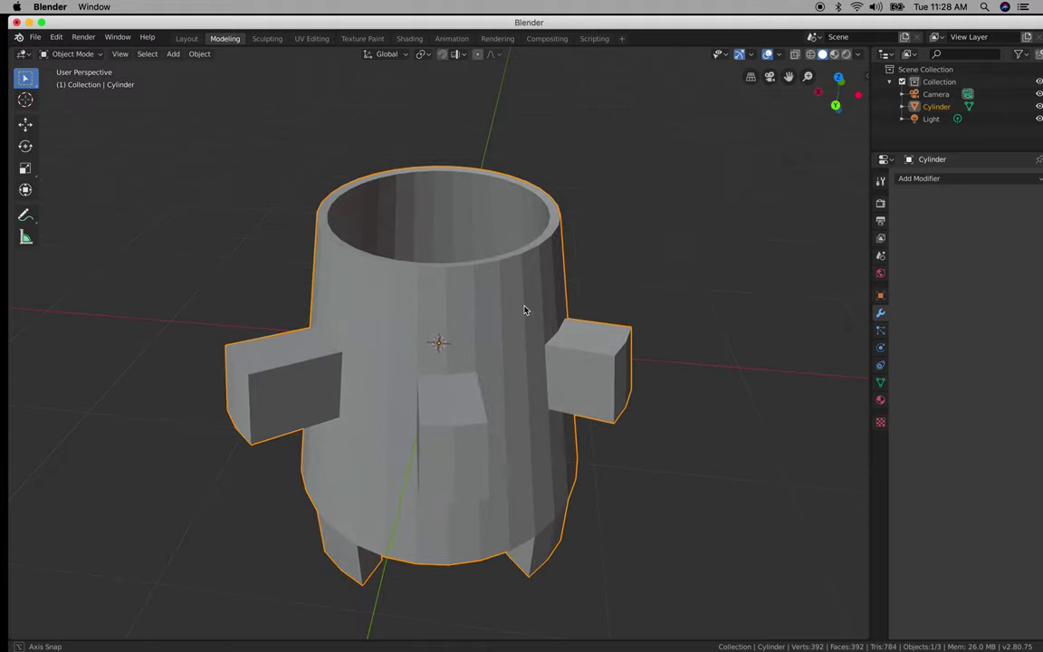
middle_click_drag(434, 185, 449, 274)
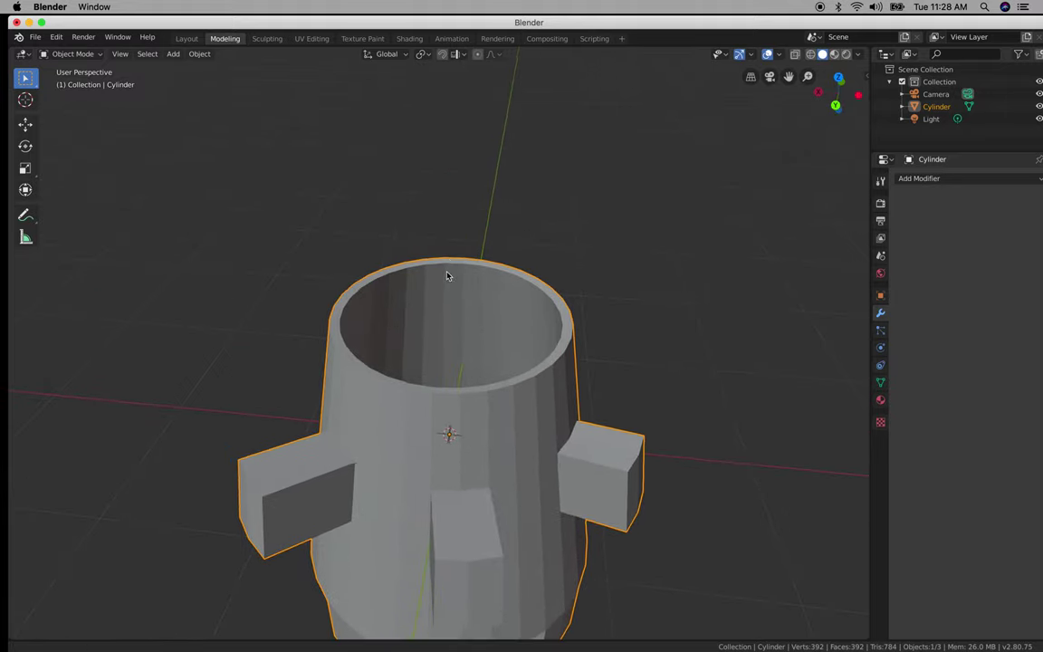
left_click(188, 41)
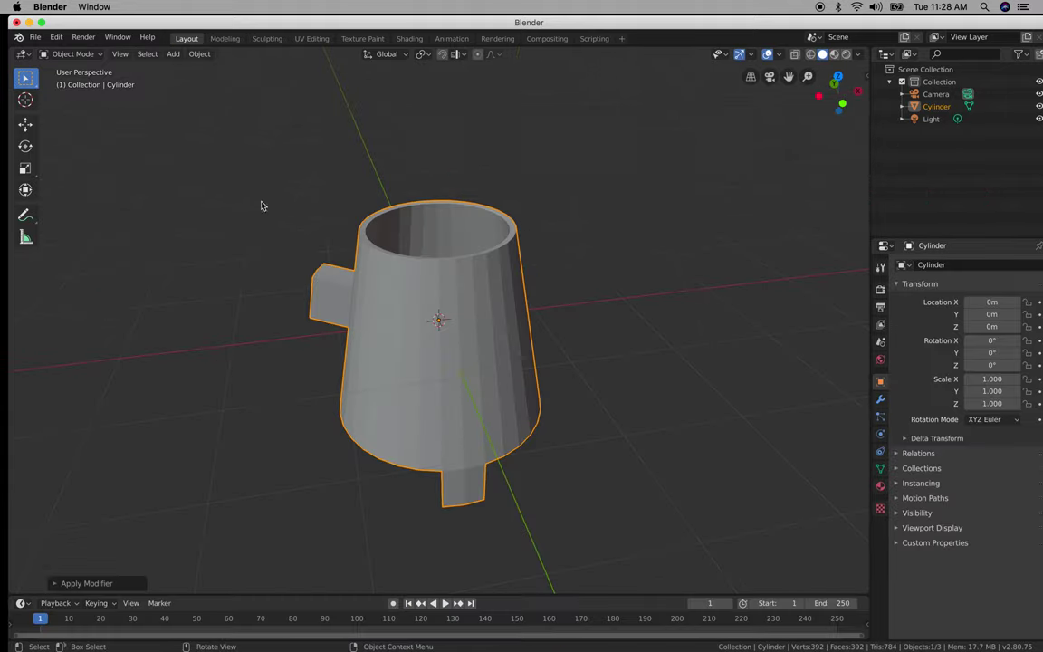
middle_click_drag(342, 305, 530, 358)
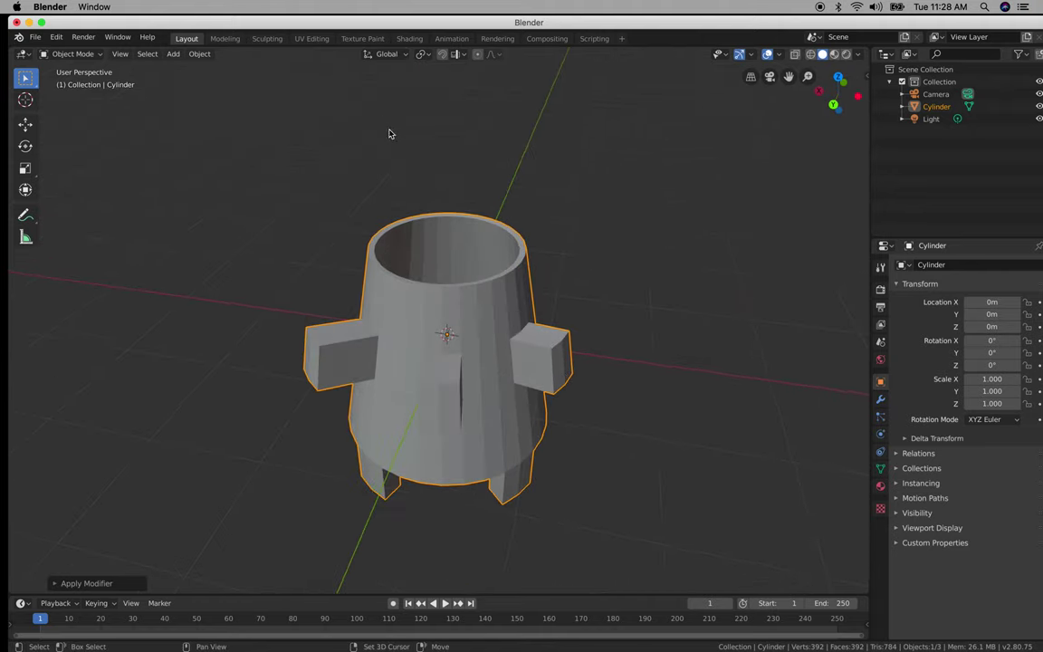
Add a torus with 0.57m major radius and 0.35m minor radius.
key("shift+a")
mouse_move(415, 143)
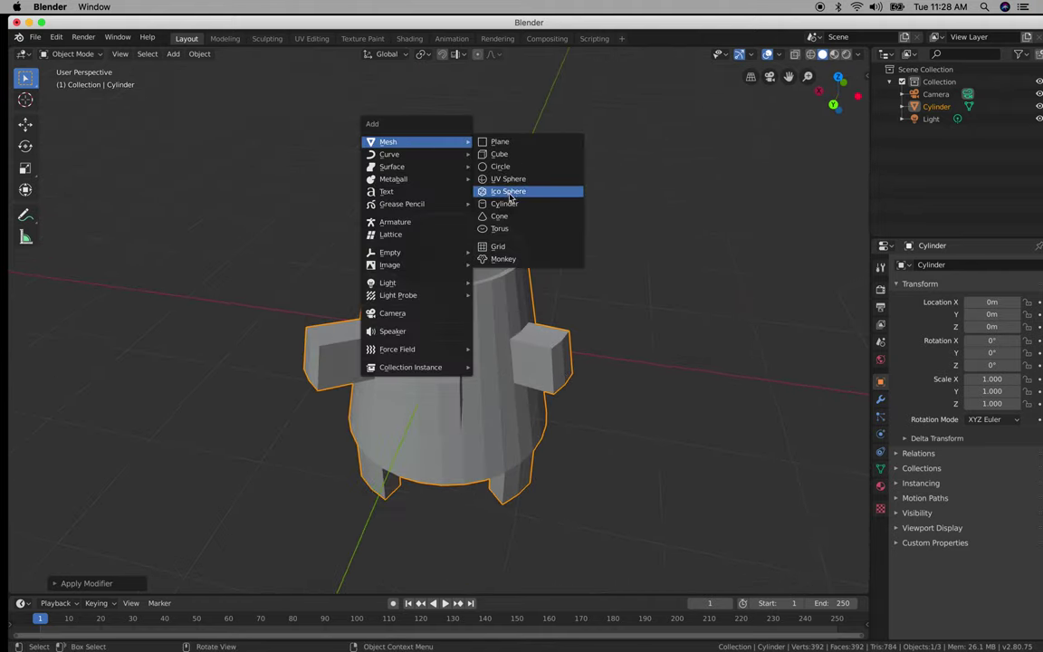
left_click(507, 231)
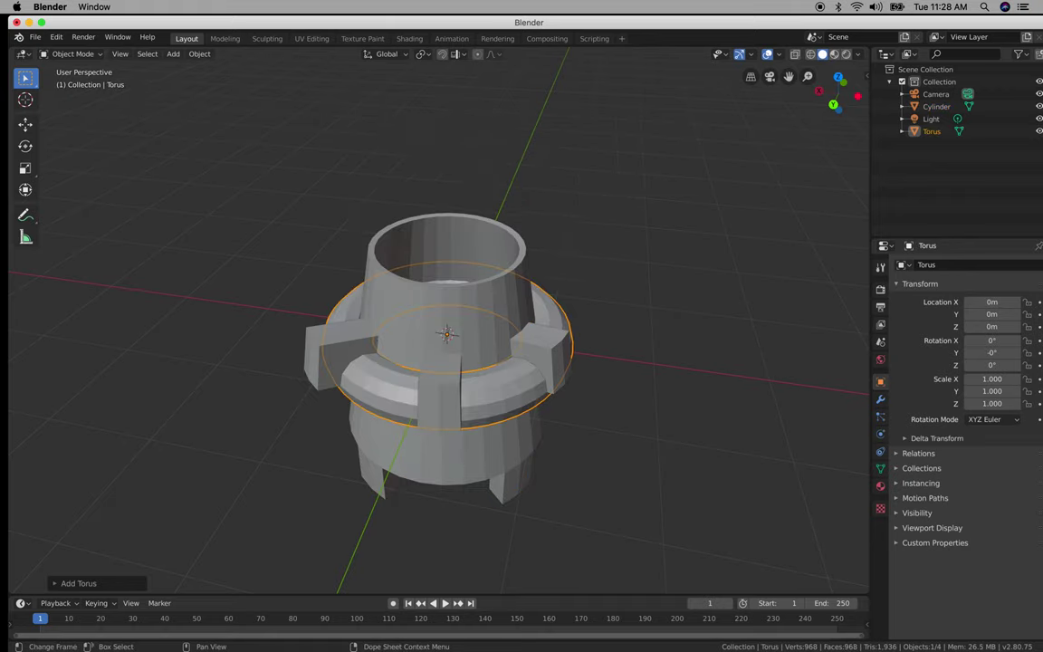
left_click(105, 584)
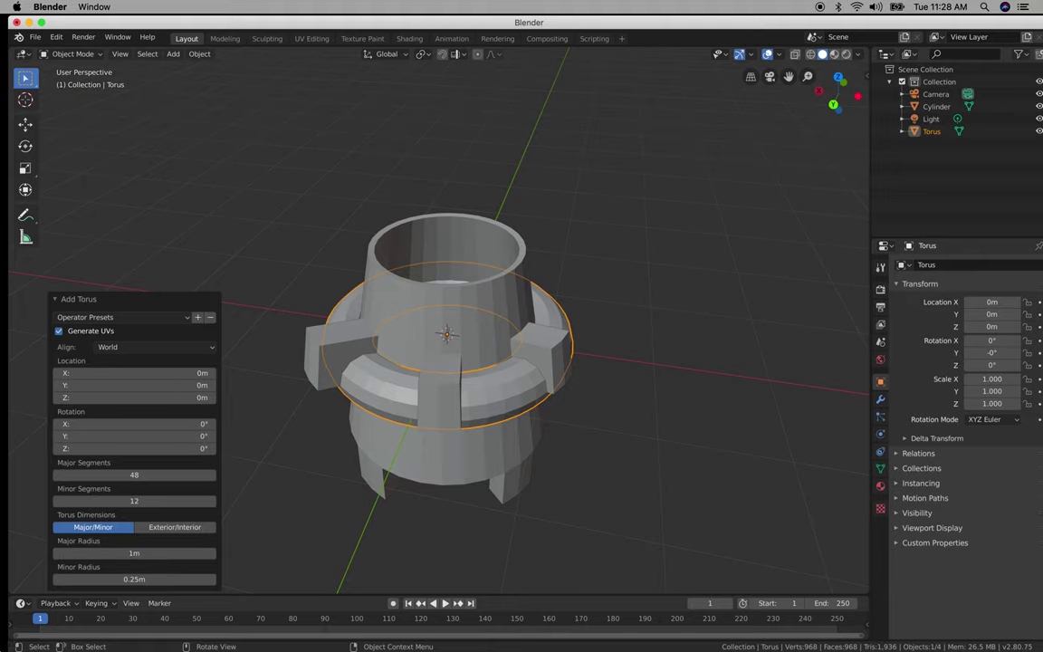
left_click_drag(214, 557, 179, 557)
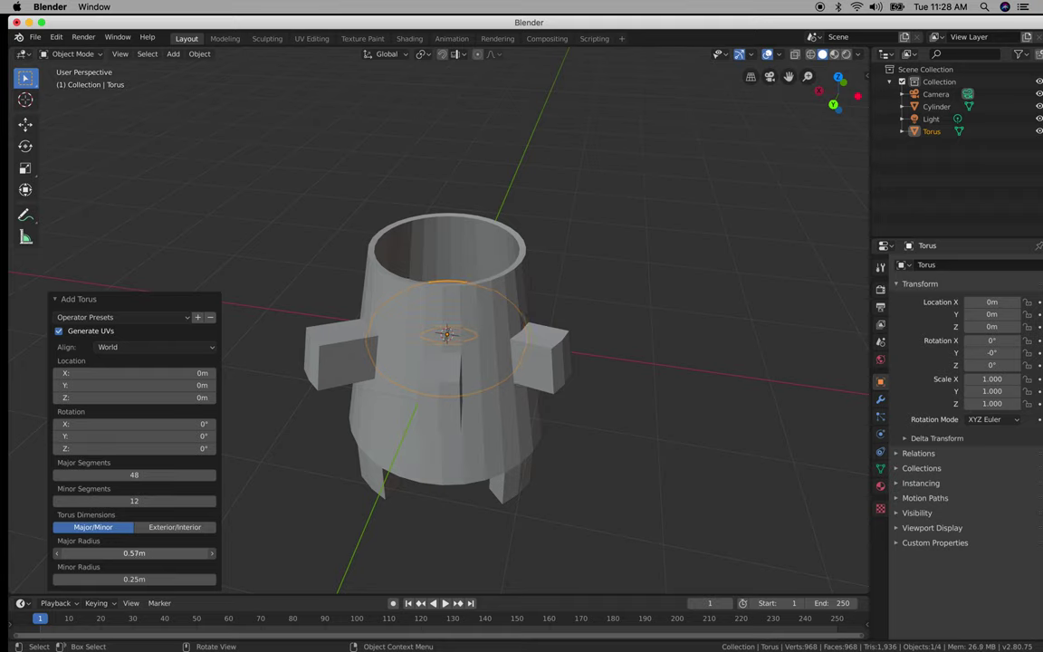
mouse_move(126, 580)
left_mouse_down()
mouse_move(172, 580)
mouse_move(143, 581)
left_mouse_up()
middle_click_drag(492, 366, 525, 335)
Raise the torus vertically to Z 1.36m atop the tower and enter Edit Mode.
key("g")
key("z")
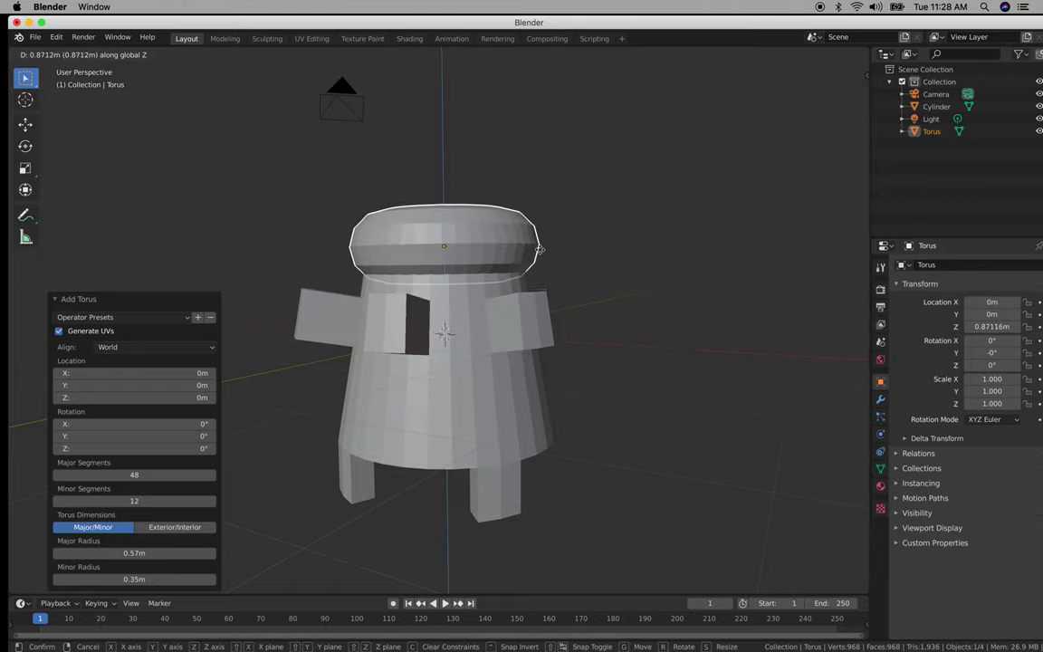
left_click(550, 213)
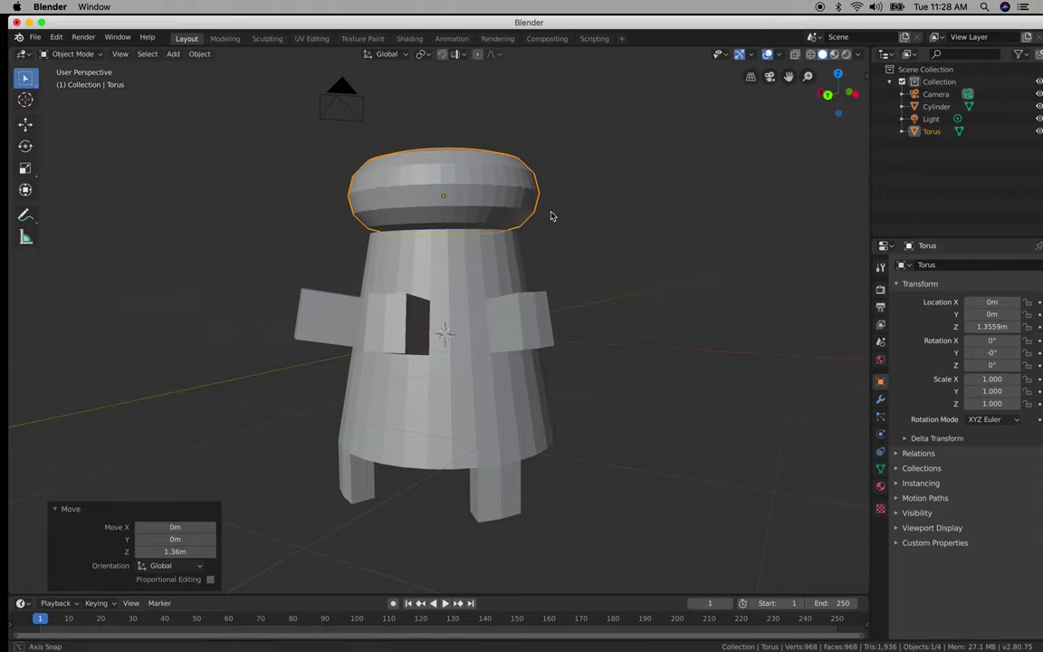
middle_click_drag(551, 216, 567, 258)
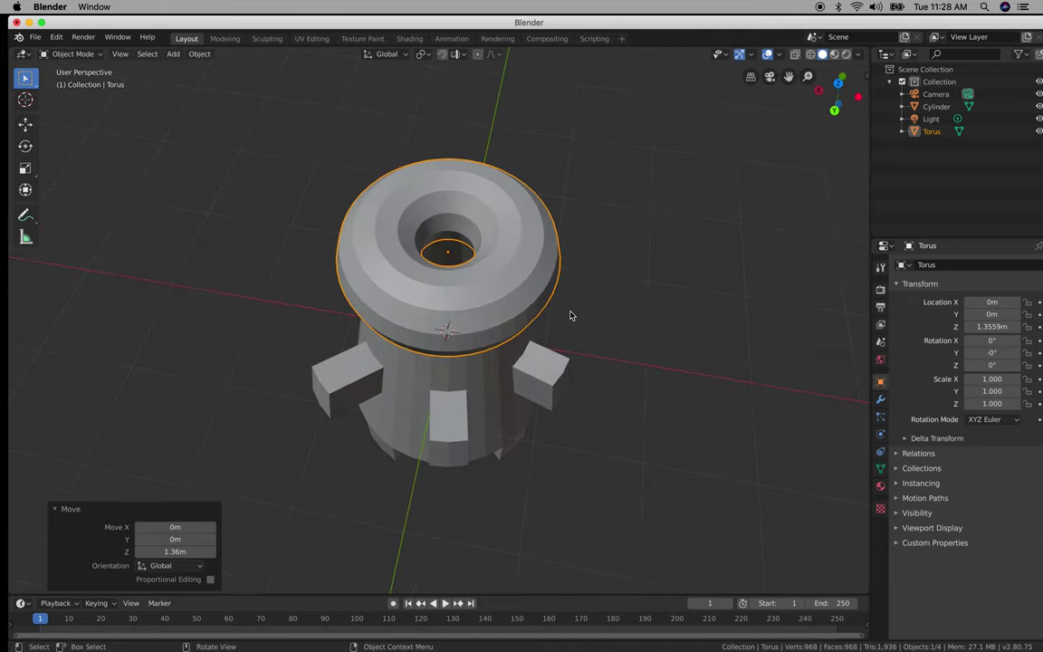
middle_click_drag(565, 344, 502, 206)
key("Tab")
Switch the torus back into Edit Mode via the interaction mode menu.
scroll(508, 208, "down", 3)
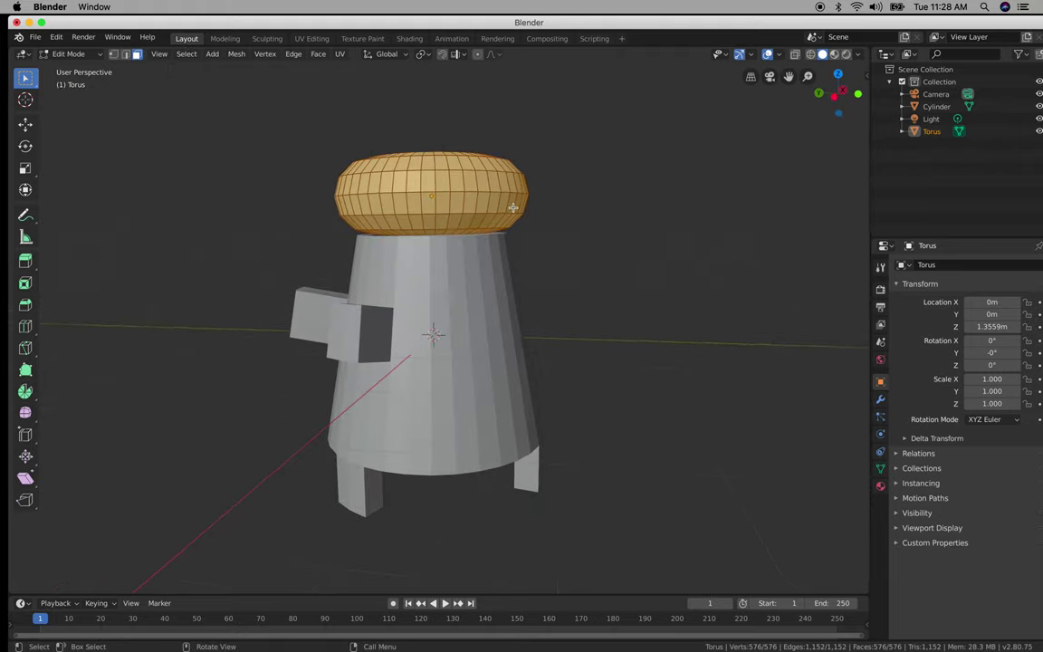
scroll(517, 253, "up", 4)
scroll(516, 254, "up", 2)
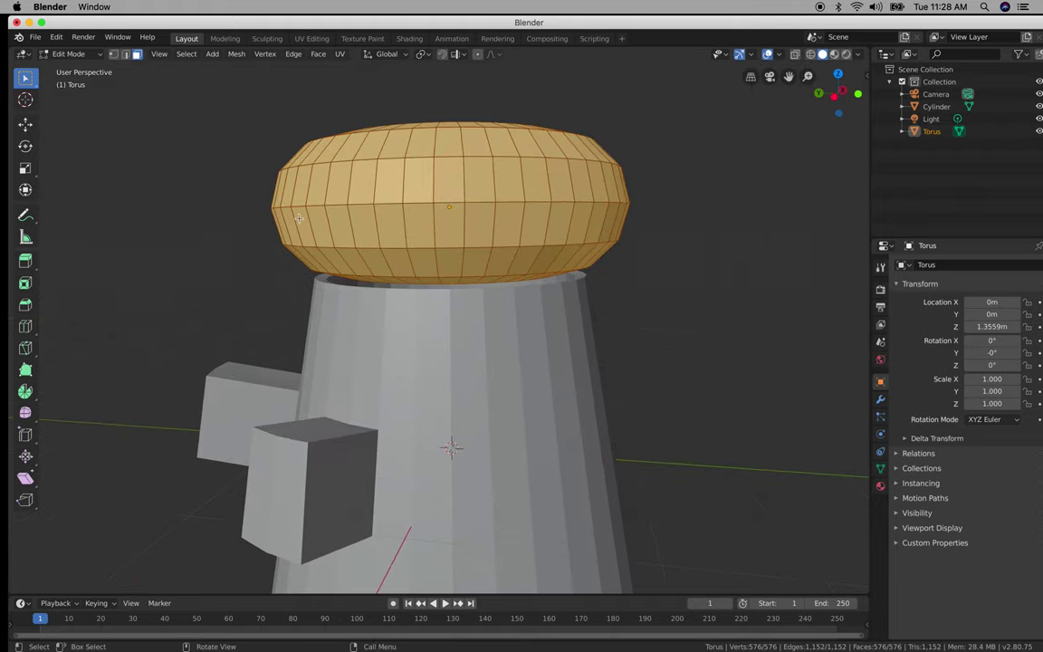
key("Tab")
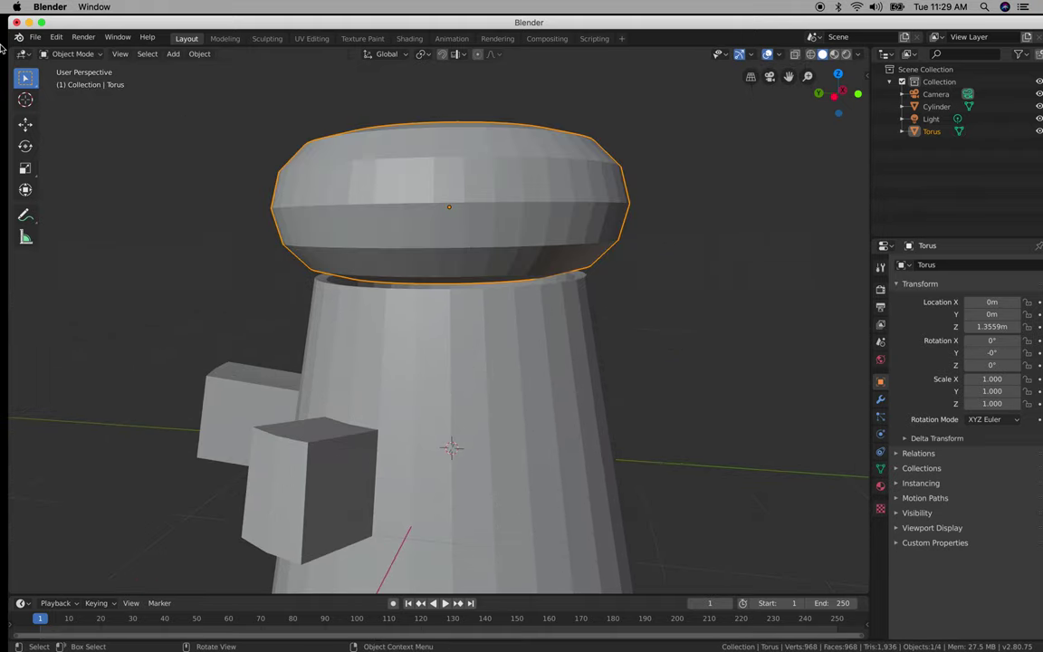
left_click(74, 54)
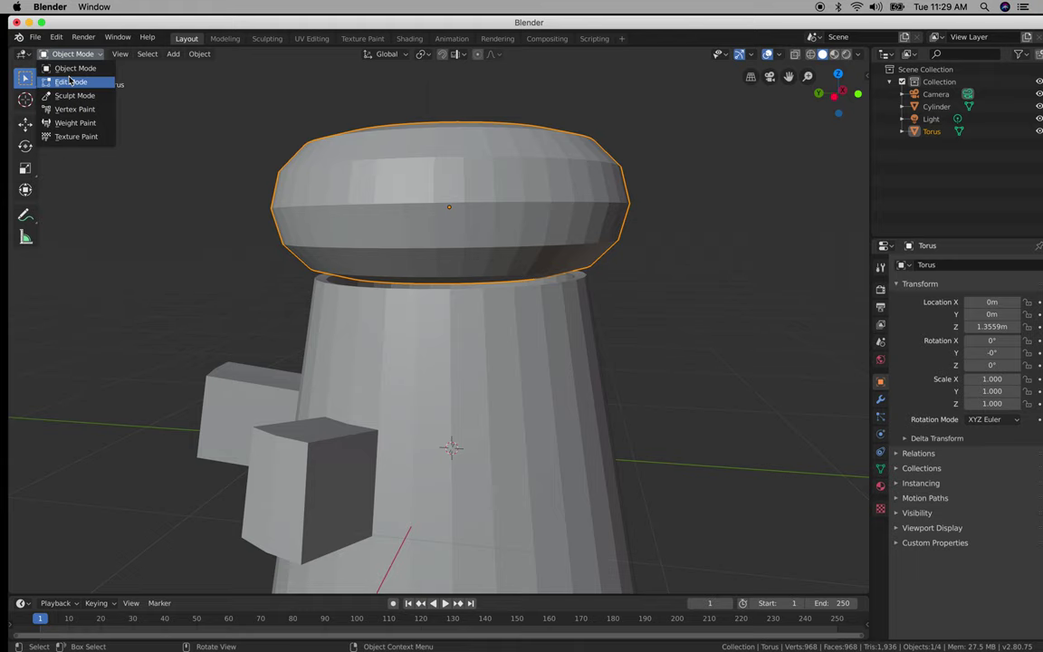
left_click(70, 80)
Try picking faces on the torus, ending with a single face selected.
middle_click_drag(410, 208, 470, 208)
left_click(513, 205)
left_click(441, 208)
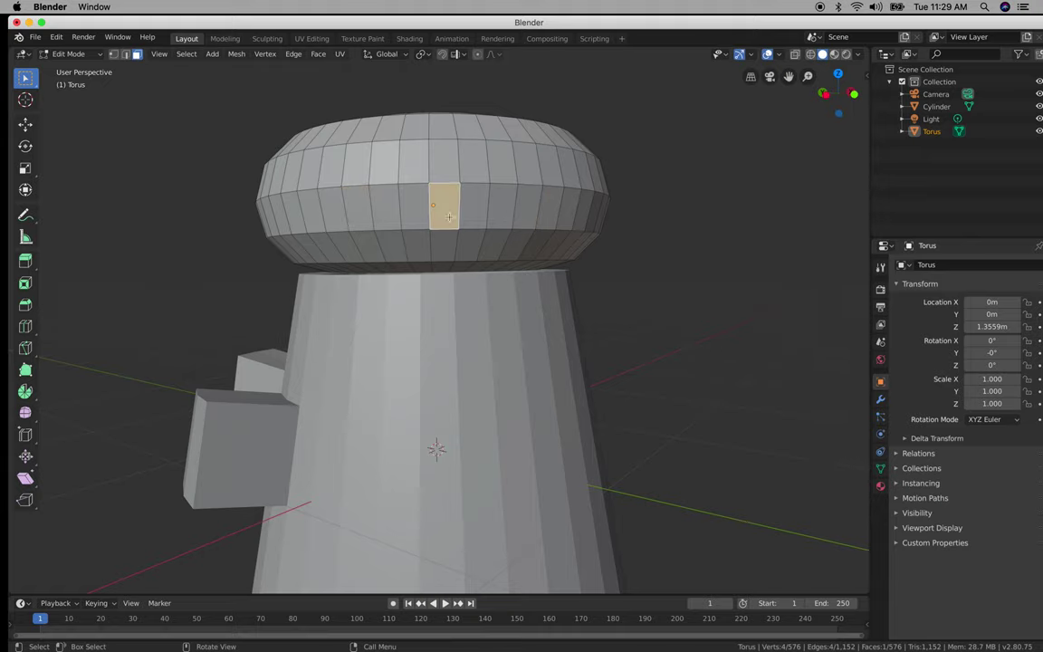
left_click(415, 208)
left_click(300, 208)
left_click(238, 202)
left_click(330, 208, "shift")
left_click(414, 209, "shift")
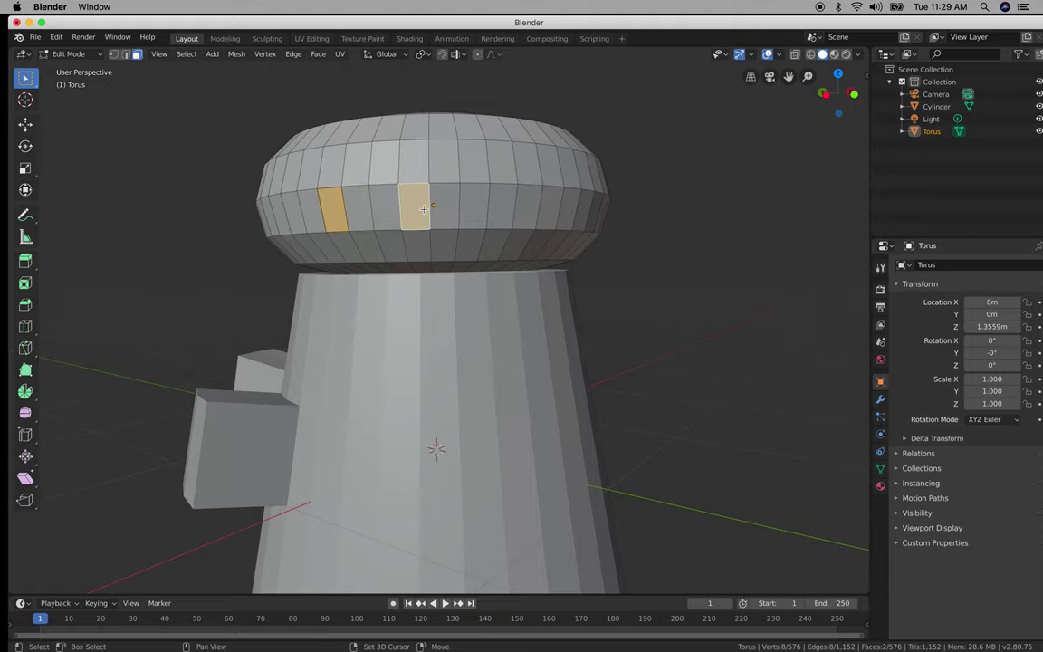
middle_click_drag(418, 209, 487, 219)
left_click(472, 215)
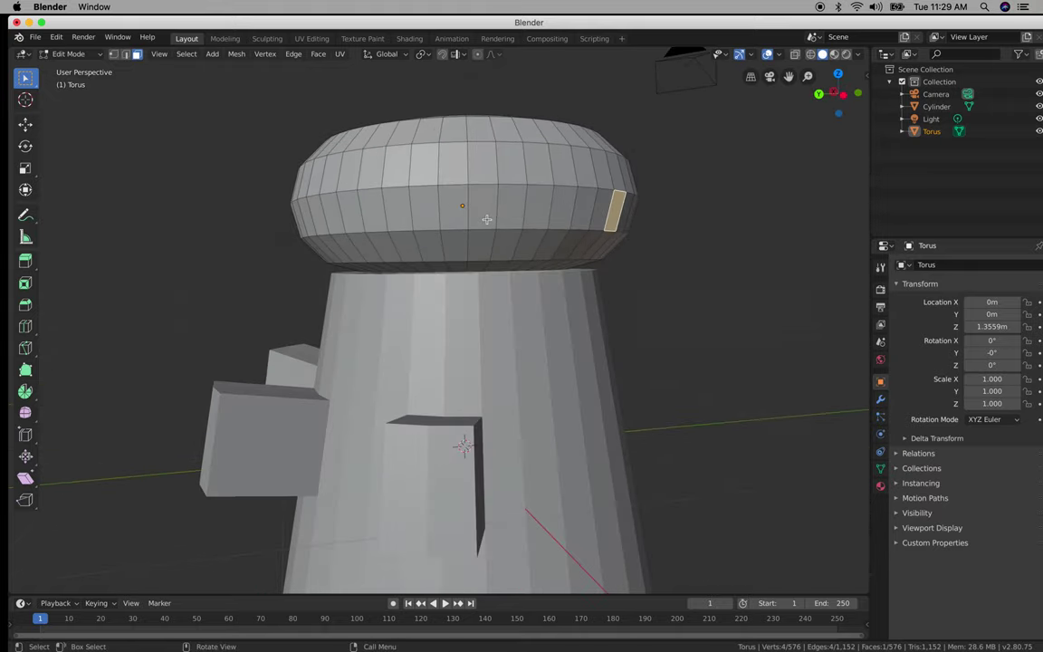
Ctrl-click shortest face paths to select a full band around the torus.
left_click(422, 212, "ctrl")
middle_click_drag(589, 212, 409, 217)
left_click(320, 229, "ctrl")
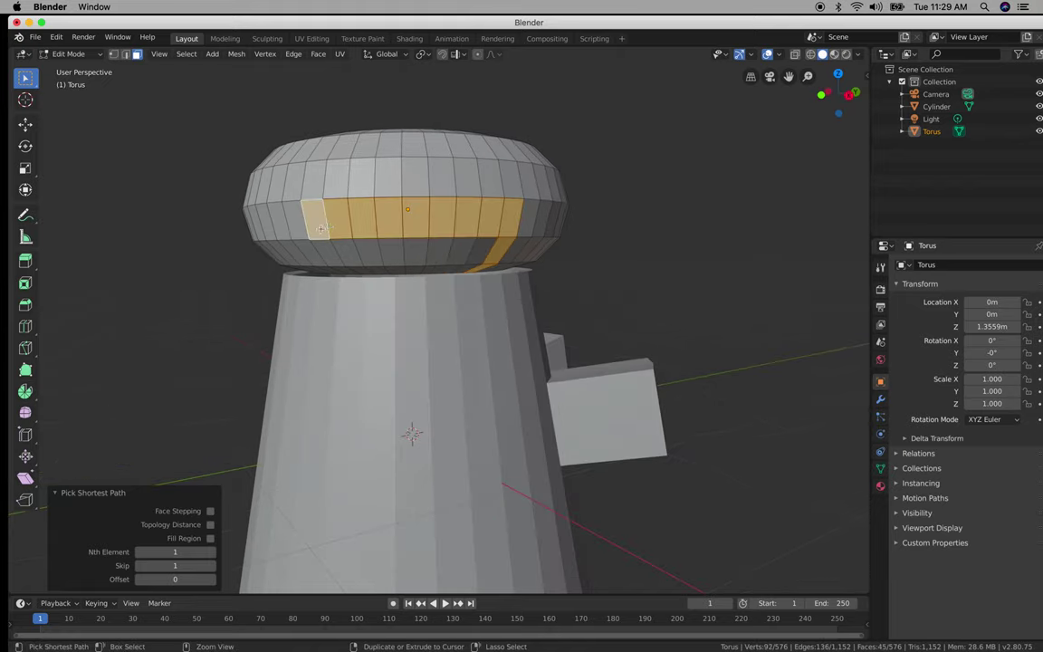
middle_click_drag(320, 228, 491, 242)
left_click(426, 190, "ctrl")
middle_click_drag(559, 271, 501, 242)
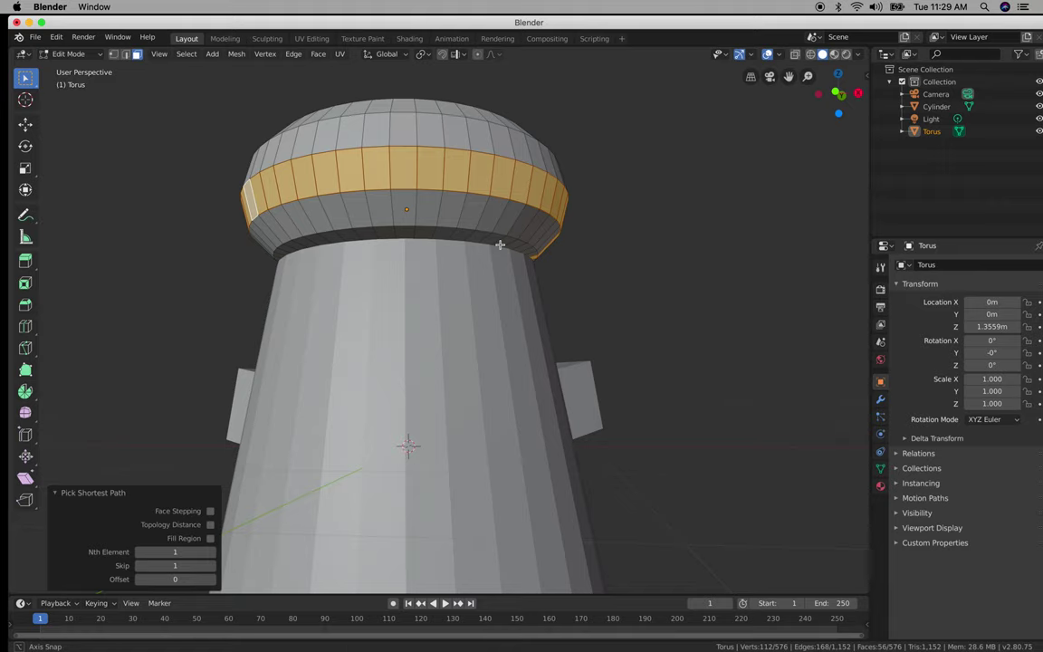
Circle-select the torus's lower band faces in three passes around the ring.
key("c")
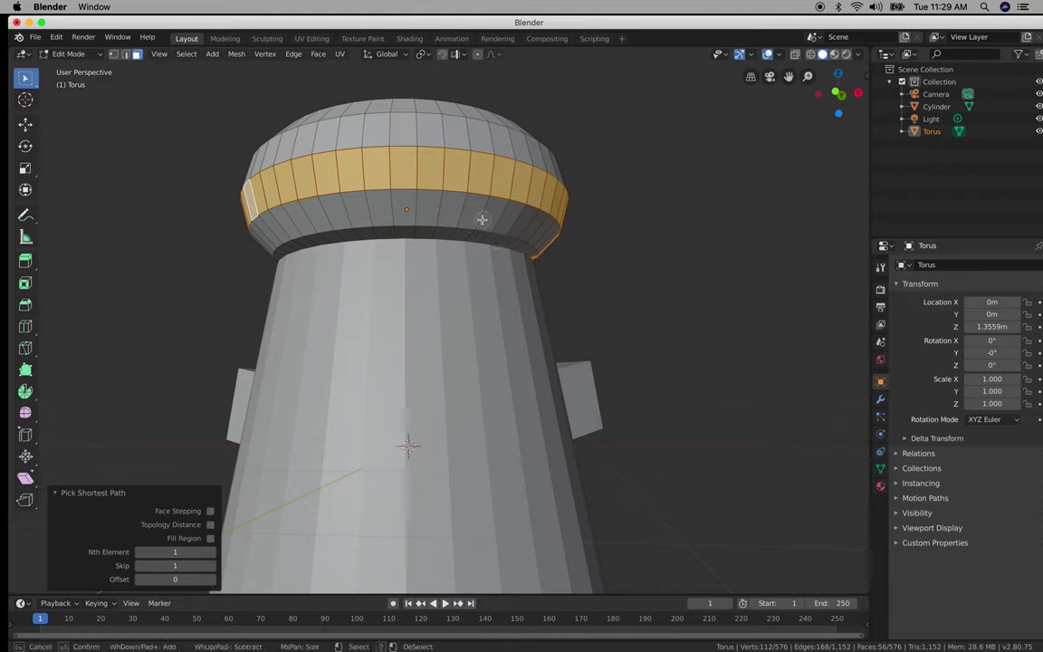
mouse_move(411, 208)
left_mouse_down()
mouse_move(540, 211)
mouse_move(548, 235)
mouse_move(496, 246)
mouse_move(338, 237)
mouse_move(277, 254)
left_mouse_up()
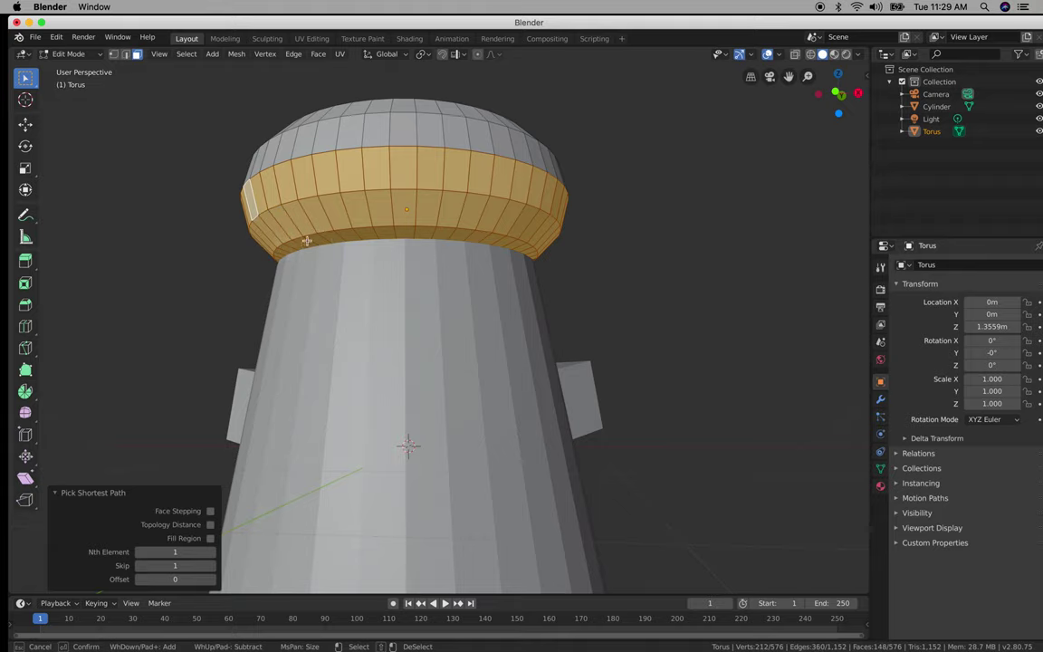
right_click(668, 240)
middle_click_drag(668, 240, 444, 237)
key("c")
mouse_move(444, 237)
left_mouse_down()
mouse_move(534, 237)
mouse_move(407, 268)
mouse_move(612, 226)
mouse_move(603, 238)
mouse_move(512, 253)
mouse_move(579, 249)
left_mouse_up()
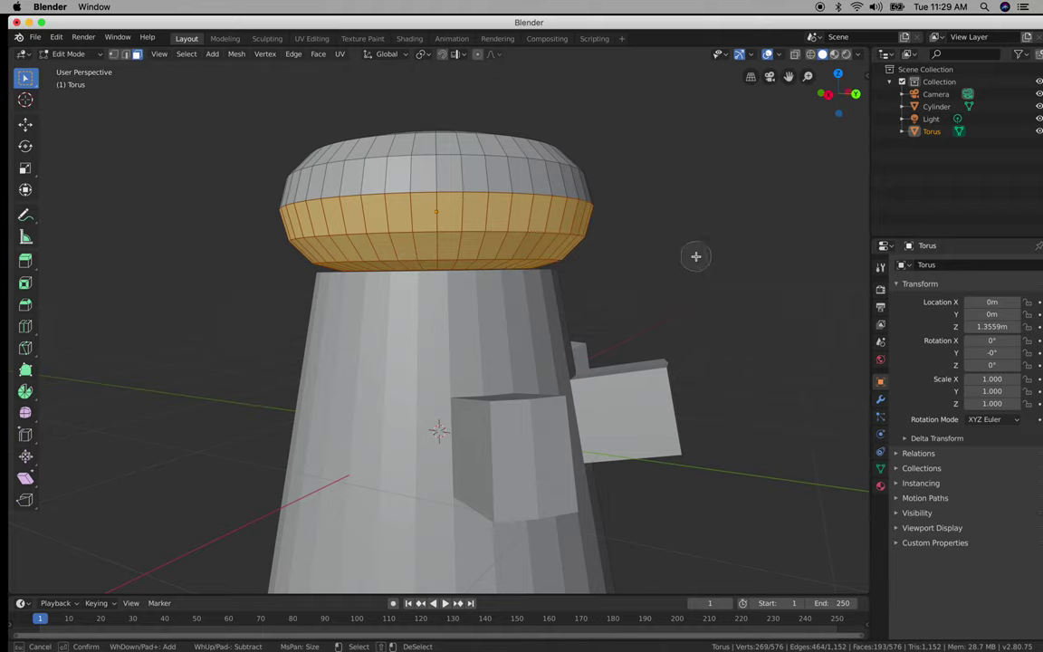
right_click(695, 256)
middle_click_drag(692, 257, 604, 261)
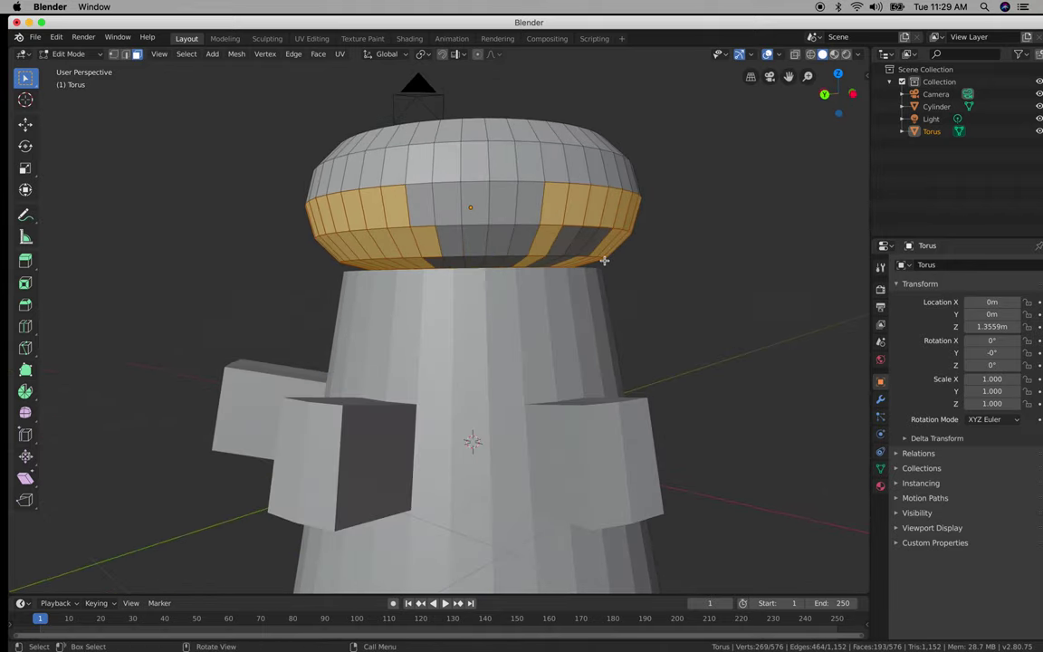
key("c")
mouse_move(580, 252)
left_mouse_down()
mouse_move(447, 273)
mouse_move(452, 261)
mouse_move(536, 238)
mouse_move(541, 224)
mouse_move(413, 229)
left_mouse_up()
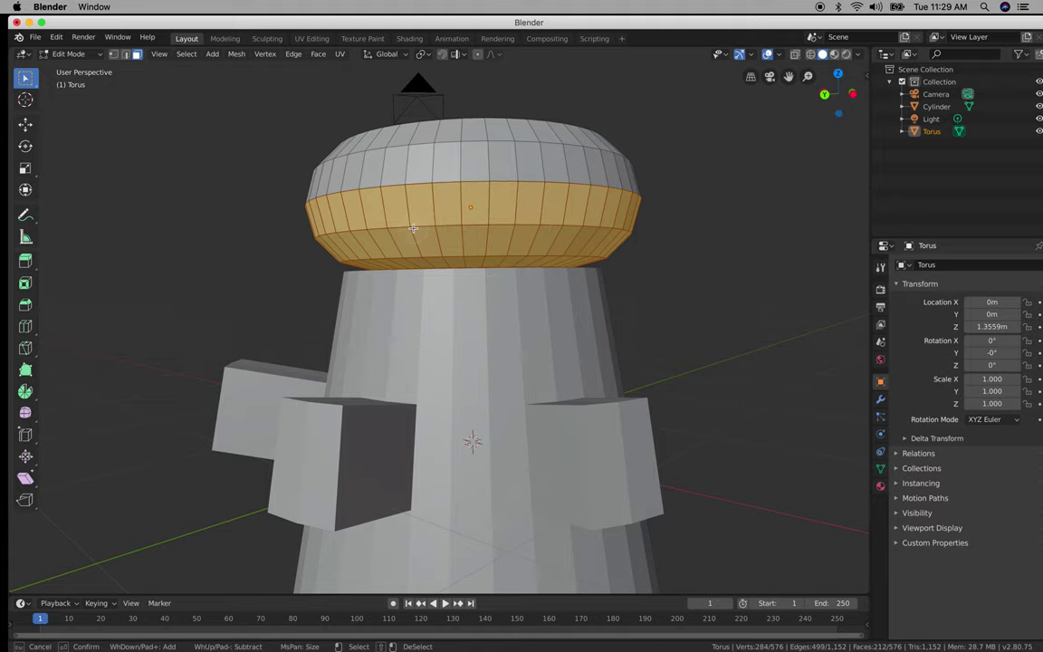
right_click(682, 263)
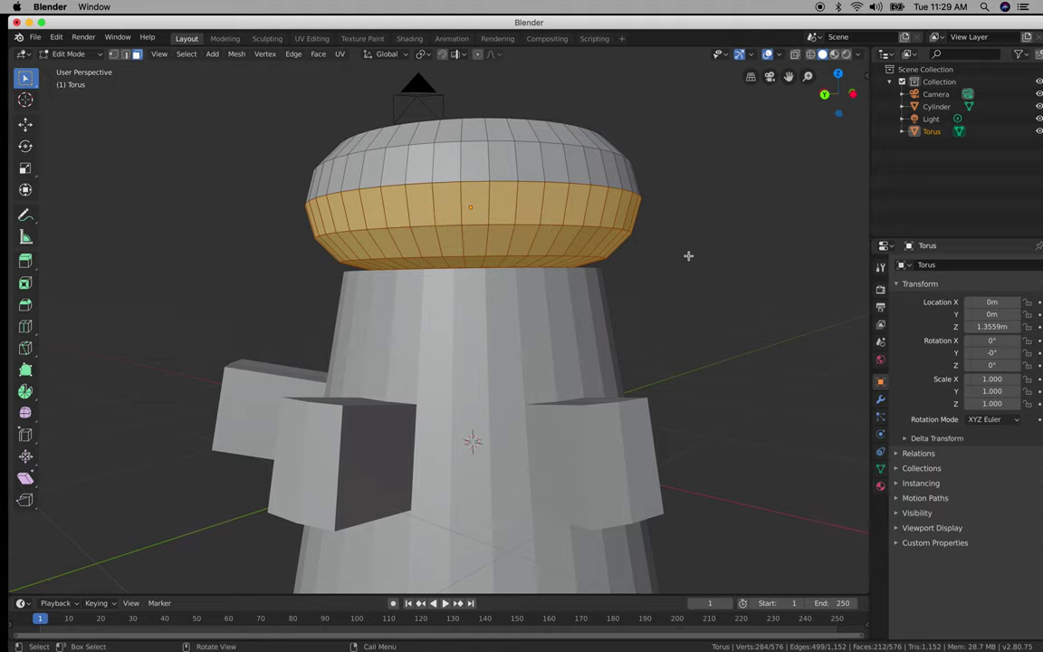
mouse_move(687, 253)
middle_mouse_down()
mouse_move(668, 262)
mouse_move(661, 252)
mouse_move(654, 262)
middle_mouse_up()
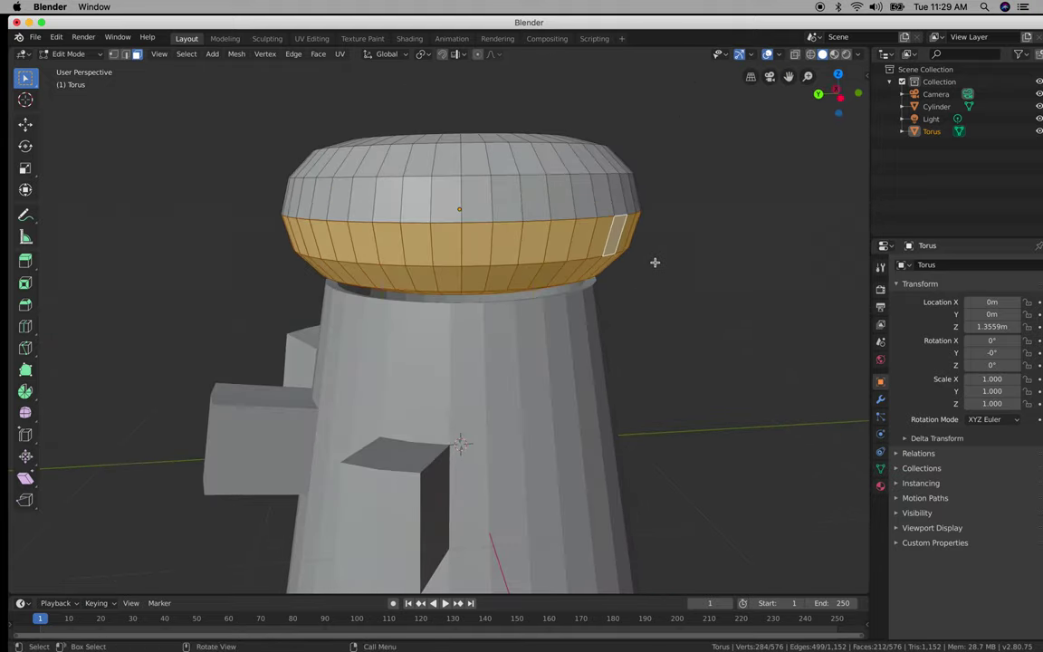
In Wireframe shading, circle-select the torus's lower front from below, excluding the hole vertices.
key("z")
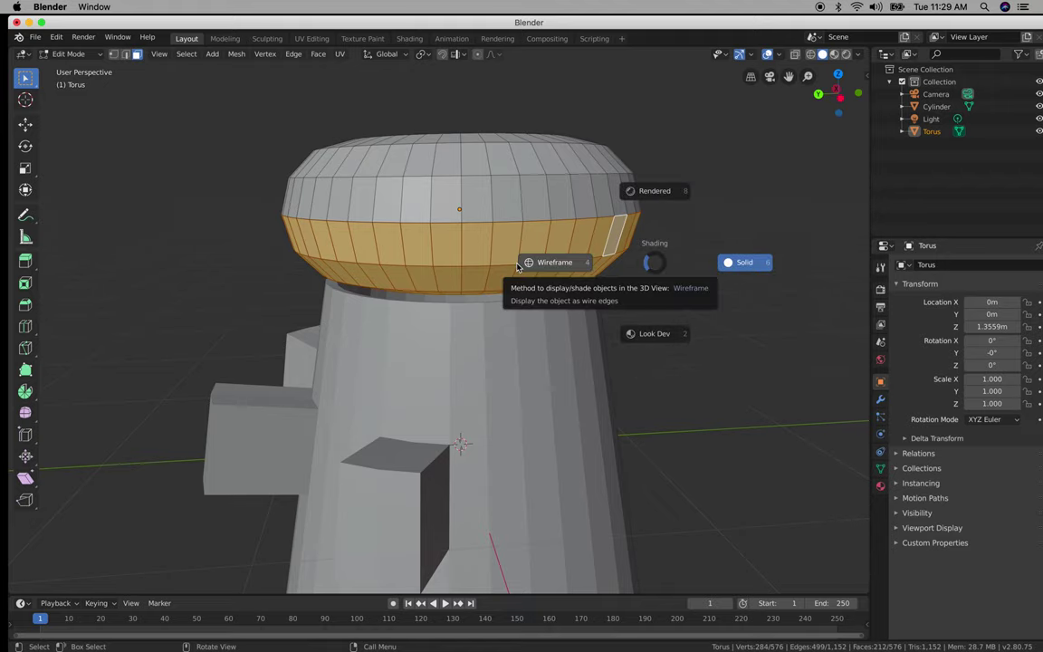
left_click(548, 263)
middle_click_drag(707, 290, 609, 267)
middle_click_drag(550, 315, 623, 329)
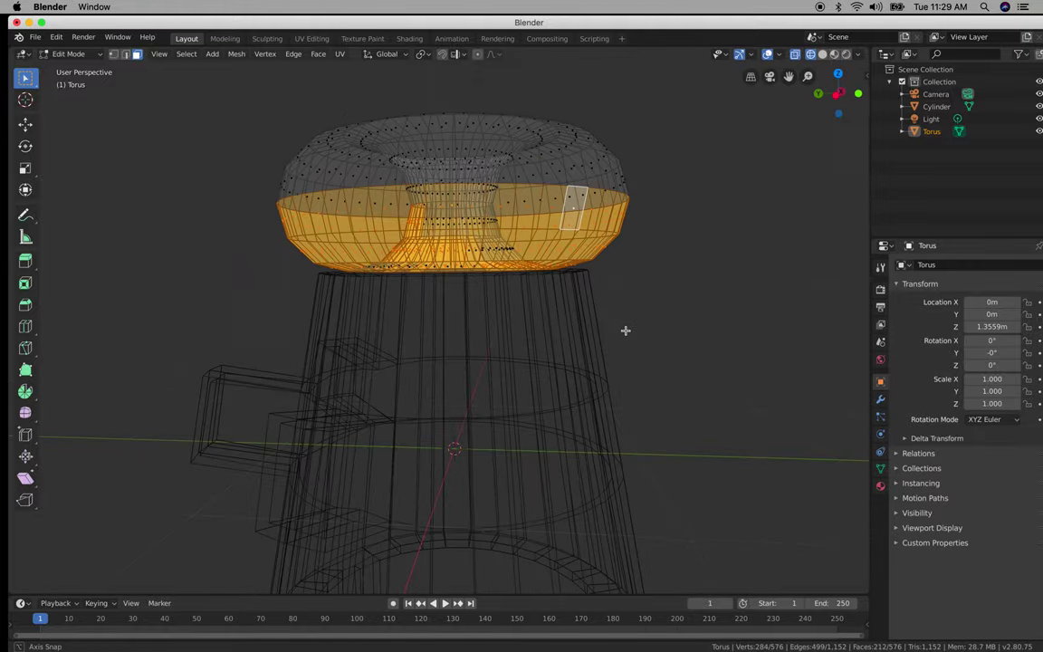
middle_click_drag(530, 244, 435, 299)
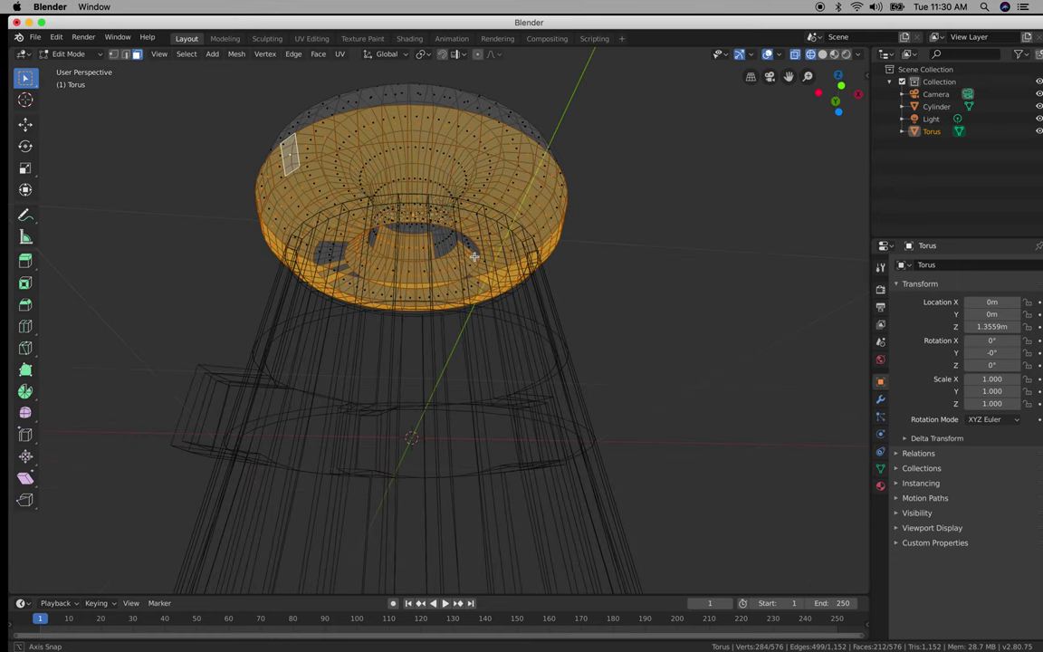
key("c")
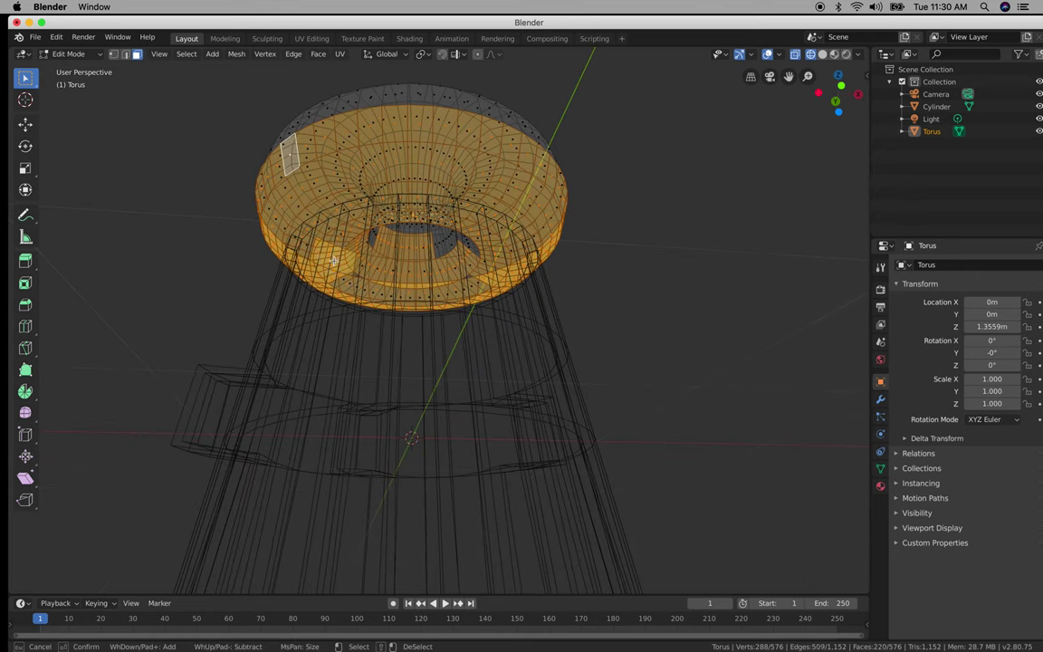
mouse_move(304, 236)
left_mouse_down()
mouse_move(425, 290)
mouse_move(480, 291)
left_mouse_up()
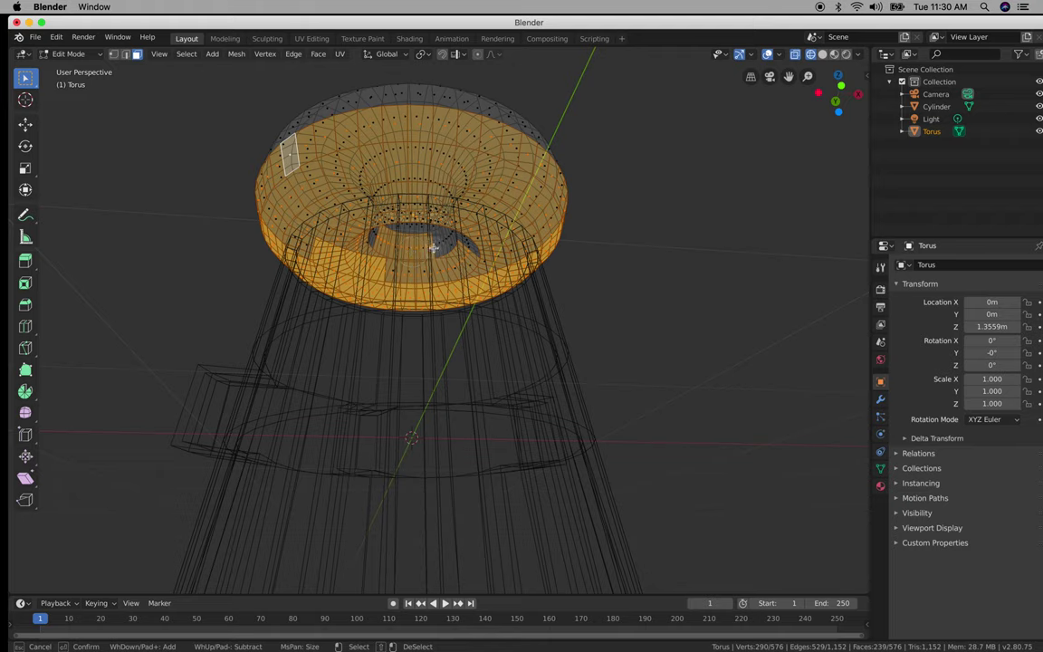
middle_click_drag(425, 245, 385, 224)
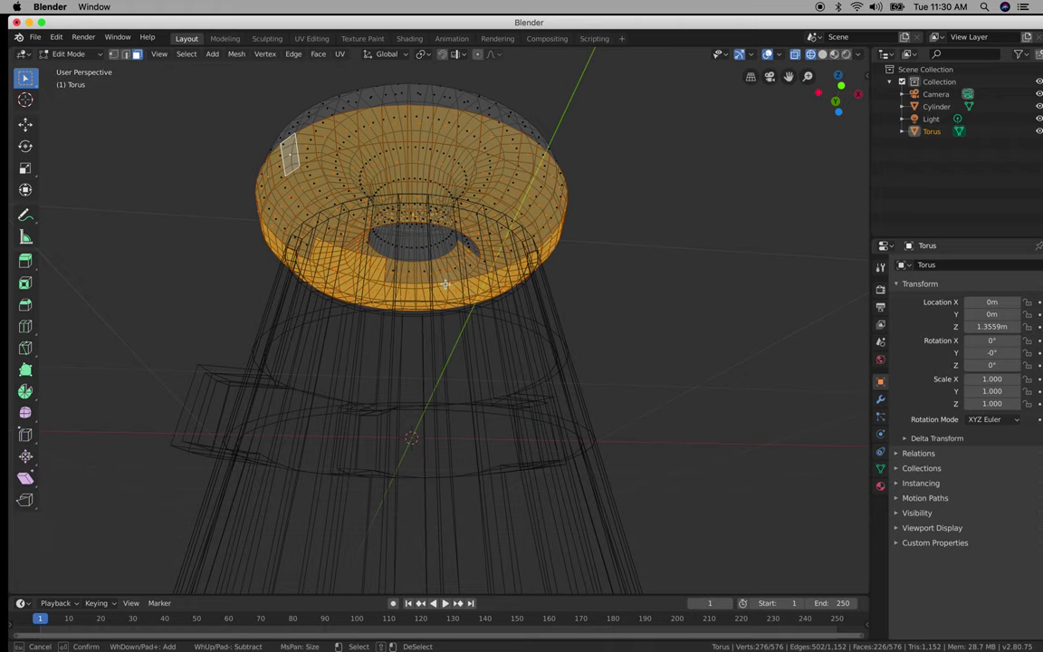
key("Escape")
Add the front inner ring, deselect upper inner patches, and return to Solid shading.
middle_click_drag(636, 270, 746, 279)
key("c")
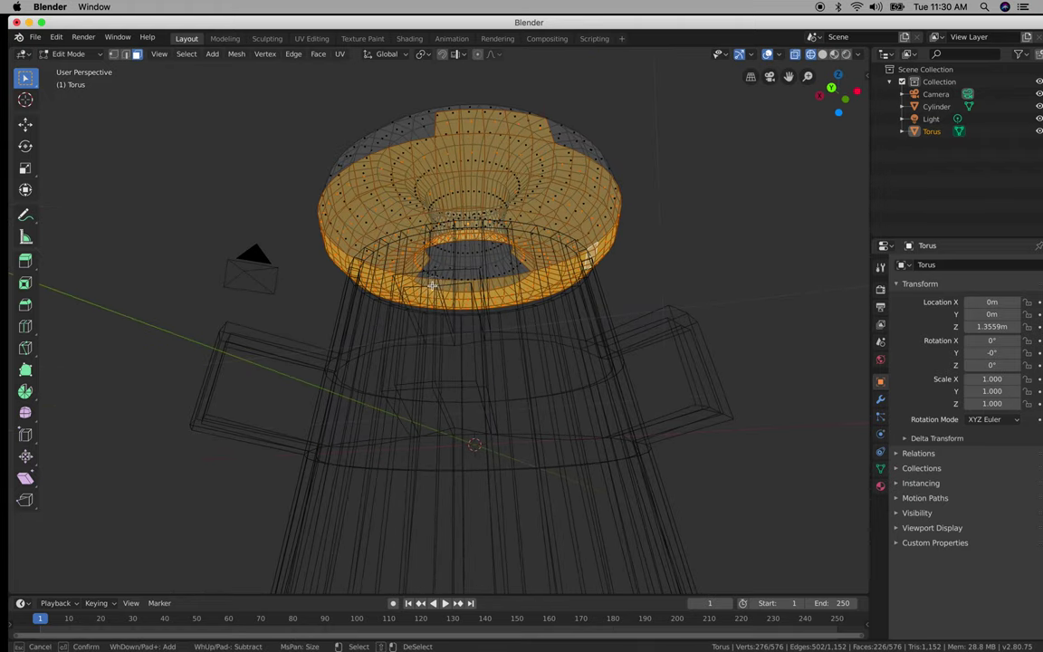
mouse_move(421, 278)
left_mouse_down()
mouse_move(389, 253)
mouse_move(721, 293)
left_mouse_up()
right_click(719, 295)
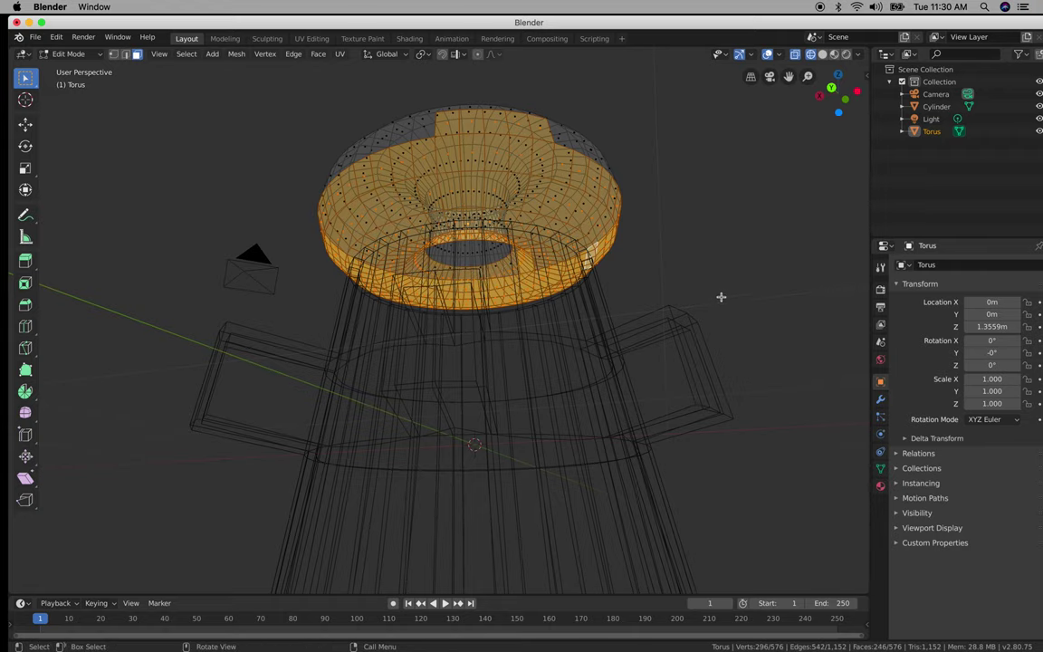
middle_click_drag(720, 295, 708, 327)
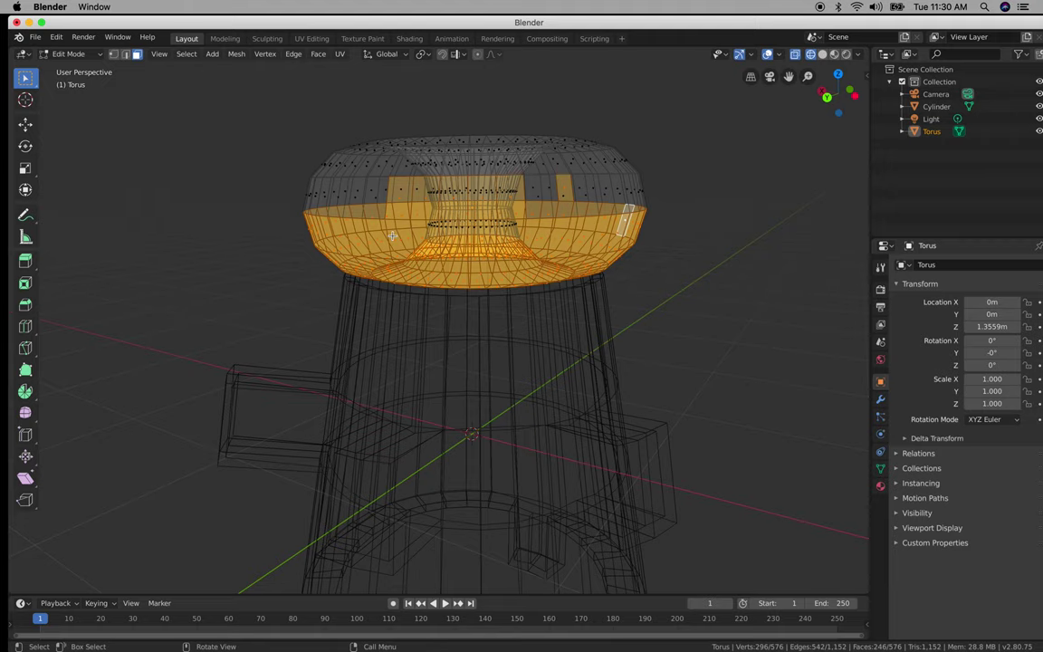
key("c")
mouse_move(389, 204)
middle_mouse_down()
mouse_move(426, 185)
mouse_move(571, 181)
middle_mouse_up()
right_click(717, 180)
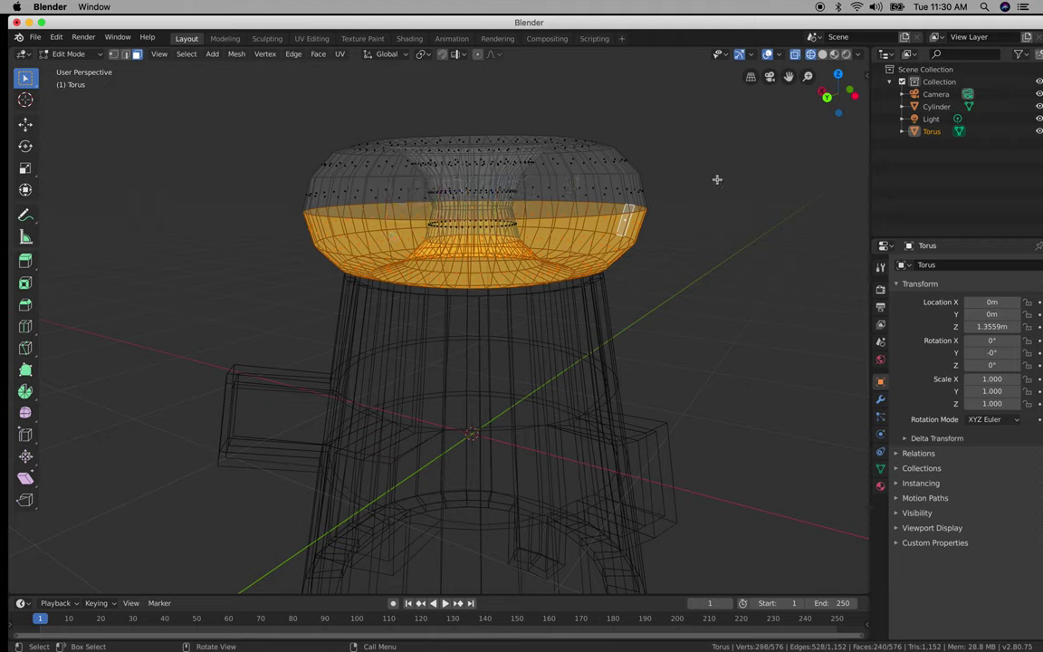
key("z")
left_click(735, 178)
mouse_move(735, 178)
middle_mouse_down()
mouse_move(465, 193)
mouse_move(456, 234)
mouse_move(437, 192)
middle_mouse_up()
Delete the selected lower-half faces of the torus cap.
scroll(377, 430, "up", 2)
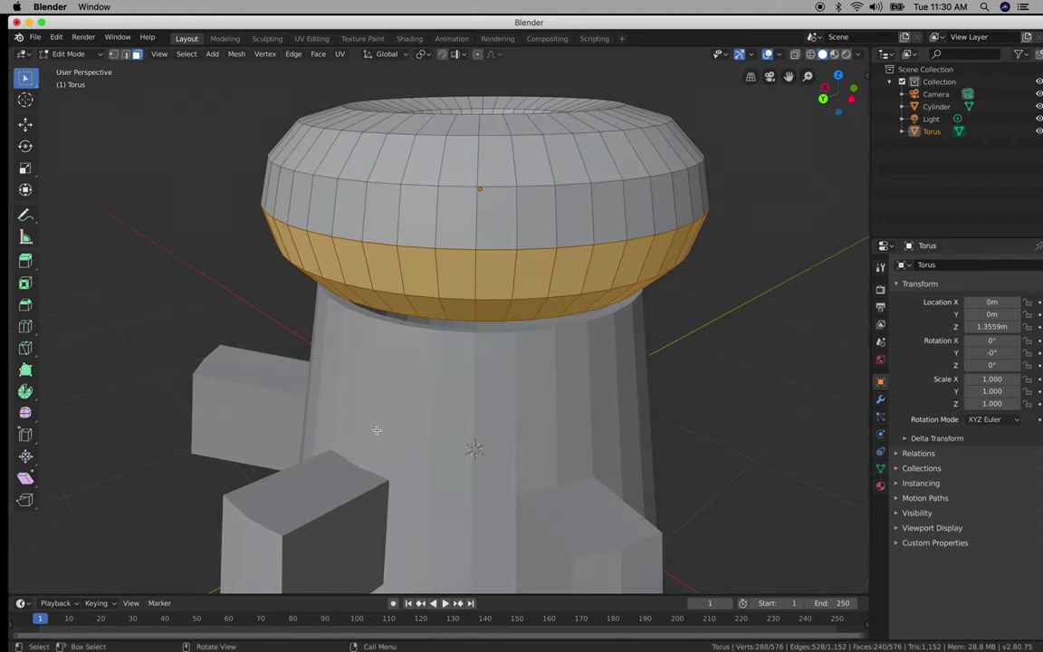
key("x")
left_click(474, 303)
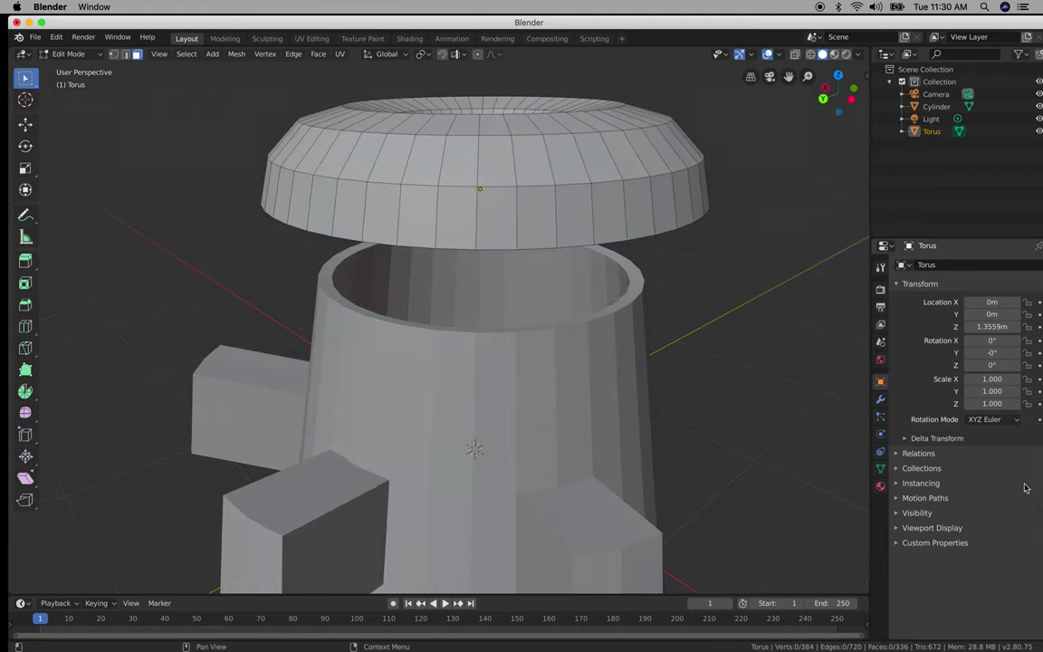
middle_click_drag(474, 302, 581, 257)
Circle-select and delete the lower band of the inner sleeve faces.
scroll(581, 257, "up", 2)
key("c")
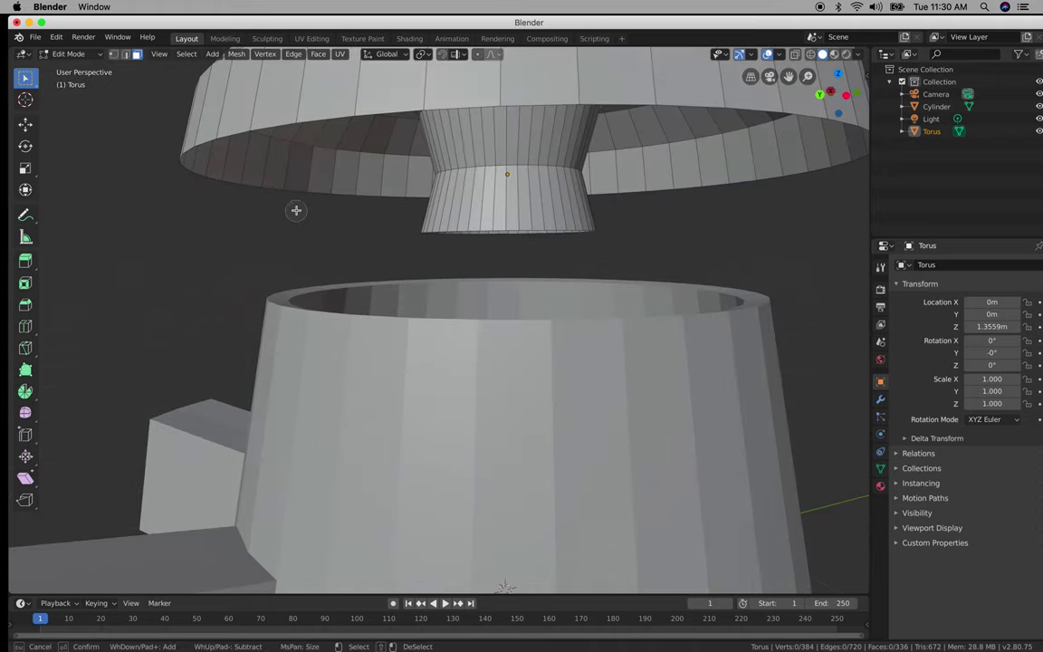
mouse_move(410, 223)
left_mouse_down()
mouse_move(448, 205)
mouse_move(553, 207)
left_mouse_up()
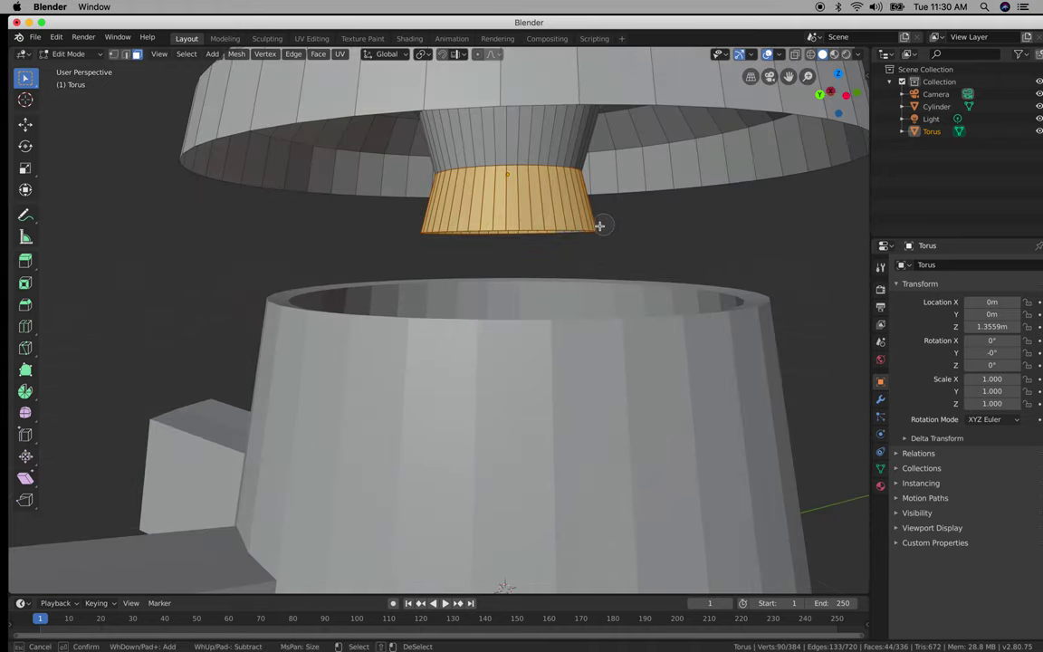
right_click(558, 229)
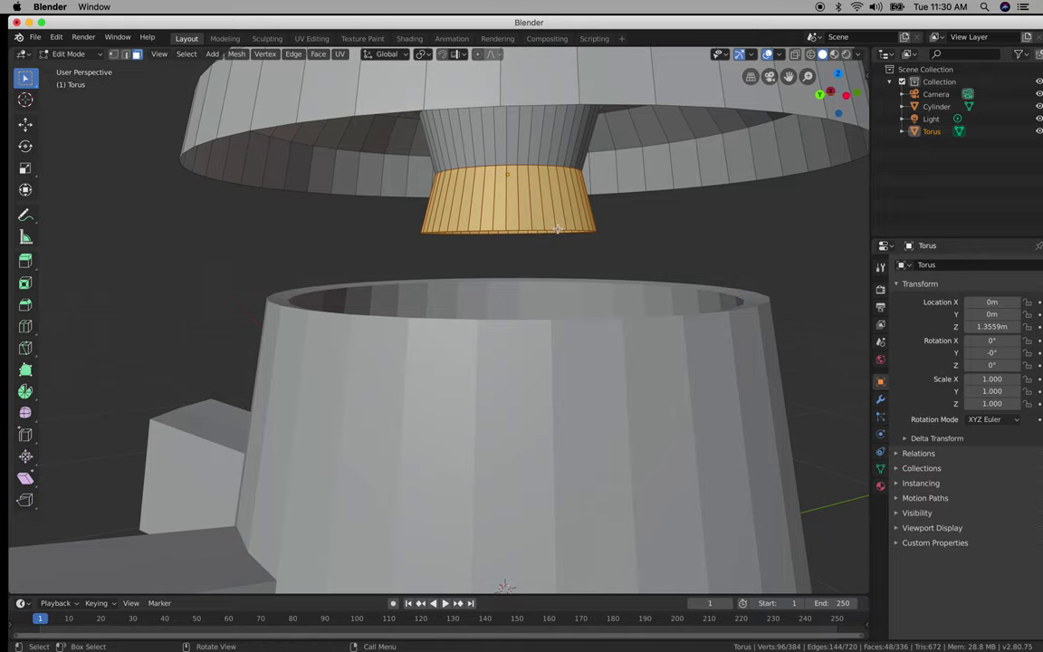
key("x")
left_click(561, 228)
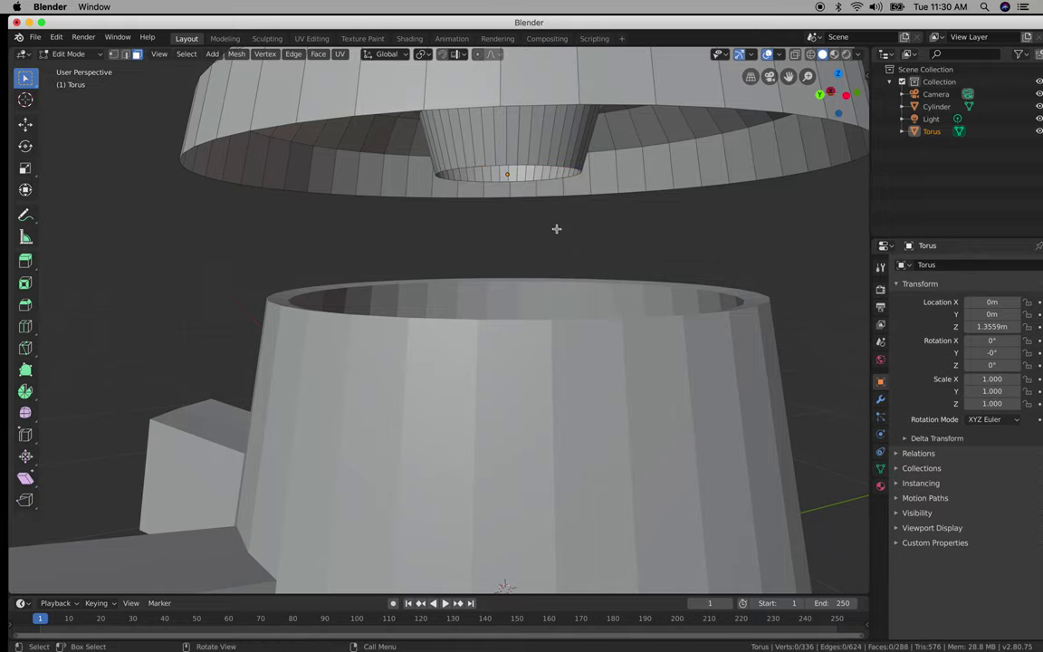
mouse_move(556, 228)
middle_mouse_down()
mouse_move(589, 225)
mouse_move(586, 205)
middle_mouse_up()
Select the remaining inner sleeve faces, drop stray rim faces, and delete them.
key("c")
mouse_move(380, 125)
left_mouse_down()
mouse_move(431, 137)
mouse_move(536, 126)
mouse_move(501, 144)
mouse_move(432, 154)
mouse_move(445, 165)
left_mouse_up()
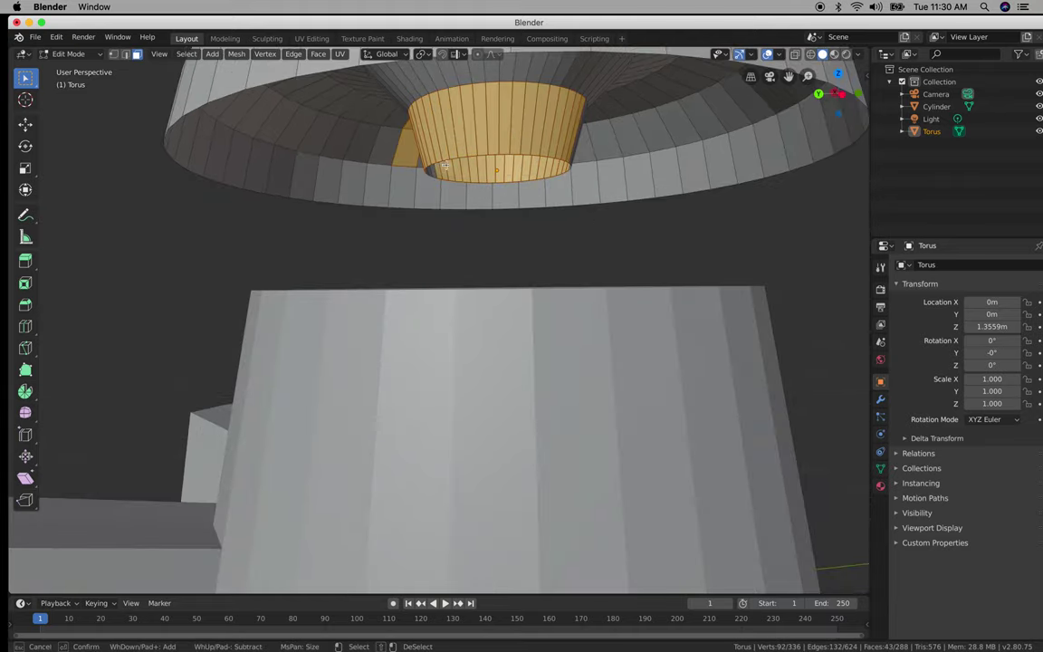
right_click(579, 134)
middle_click_drag(582, 133, 633, 138)
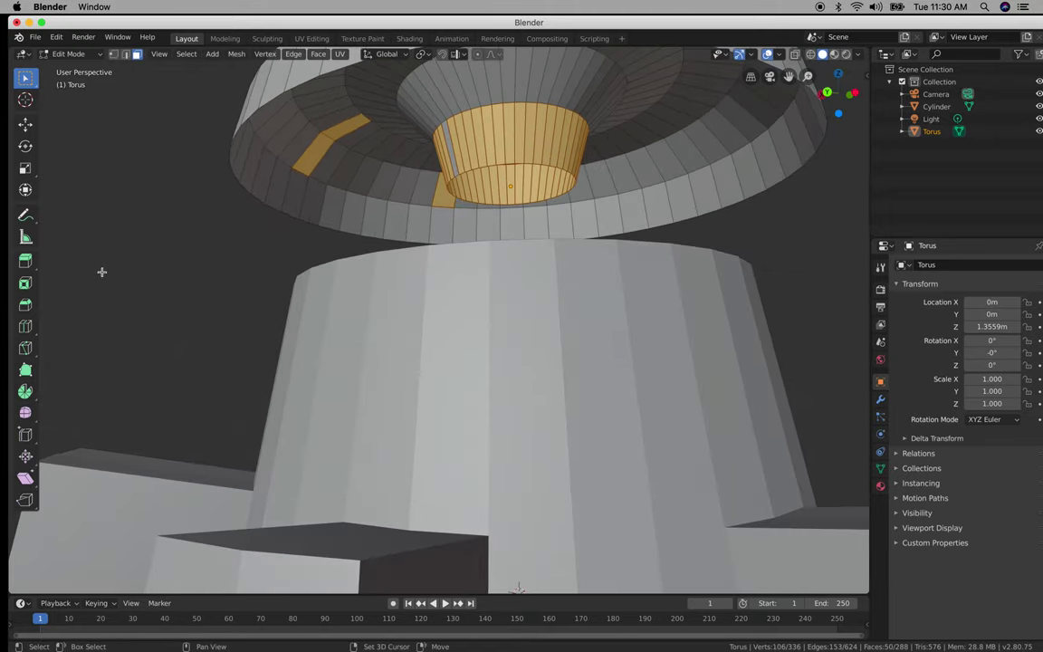
key("c")
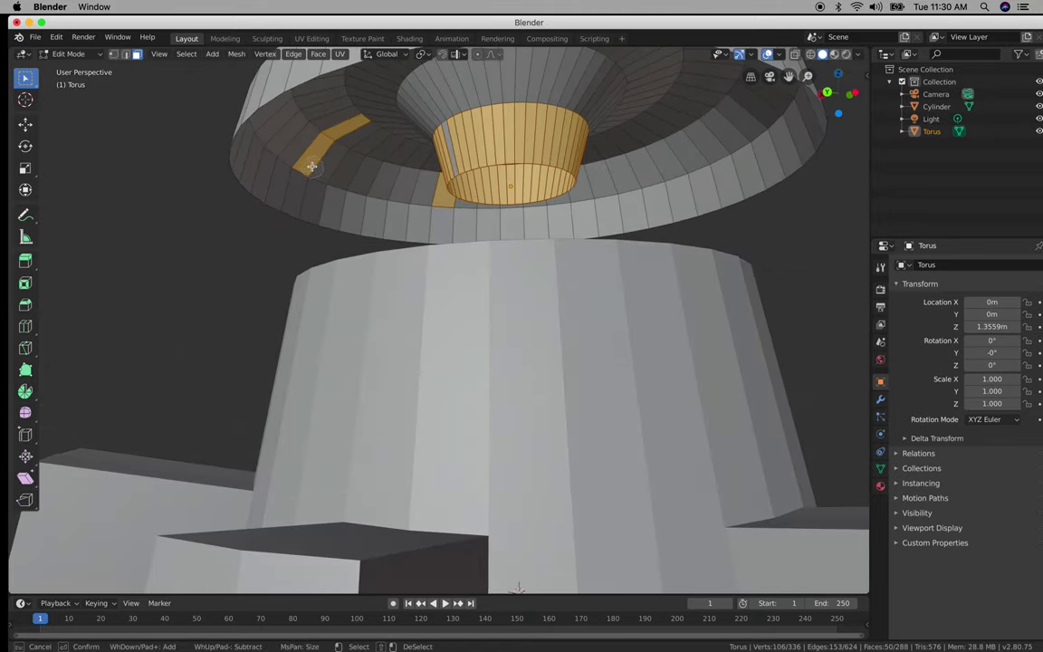
mouse_move(311, 166)
middle_mouse_down()
mouse_move(295, 141)
mouse_move(342, 142)
mouse_move(423, 199)
mouse_move(509, 221)
middle_mouse_up()
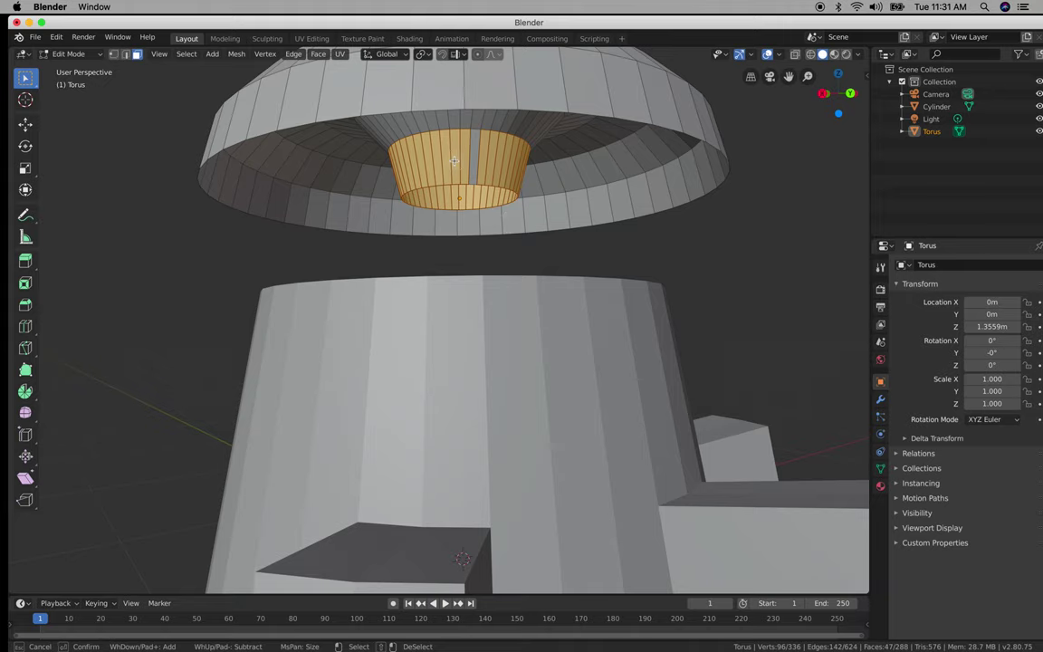
left_click_drag(453, 162, 462, 161)
key("Escape")
key("x")
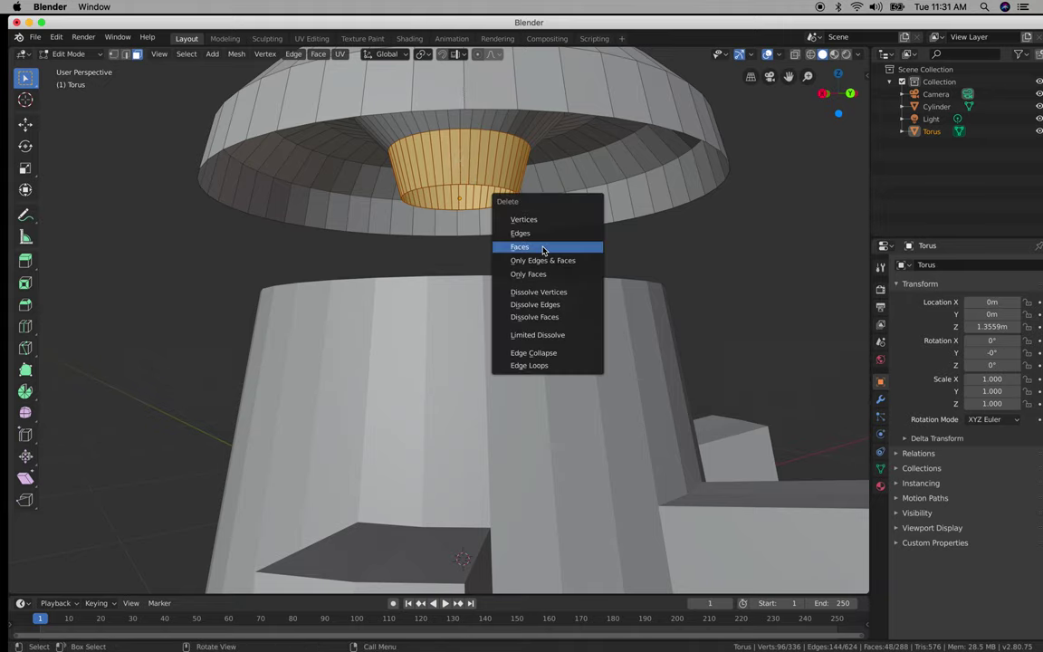
left_click(540, 243)
middle_click_drag(542, 244, 548, 357)
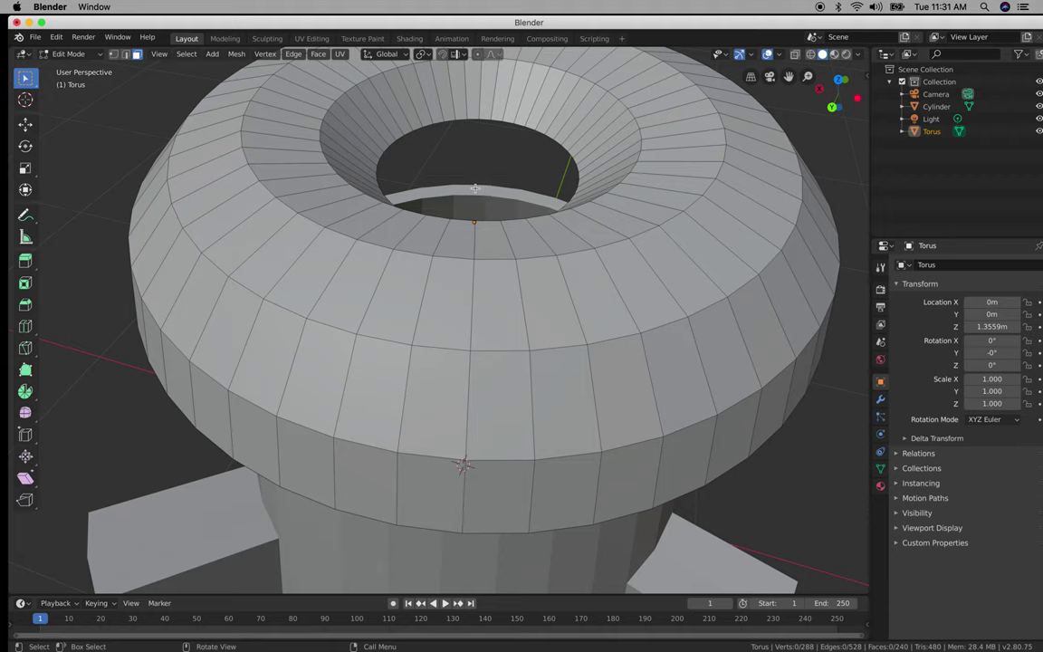
In Edge select mode, select the edge loop around the torus cap's hole.
middle_click_drag(426, 169, 427, 174)
middle_click_drag(397, 137, 462, 283)
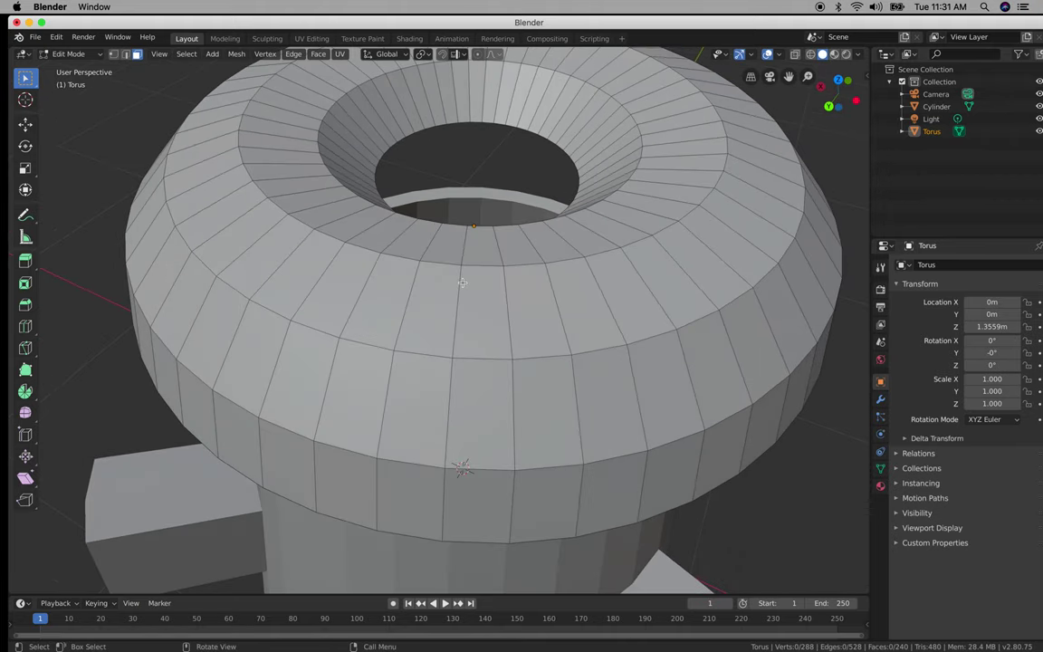
left_click(125, 54)
middle_click_drag(534, 208, 546, 257)
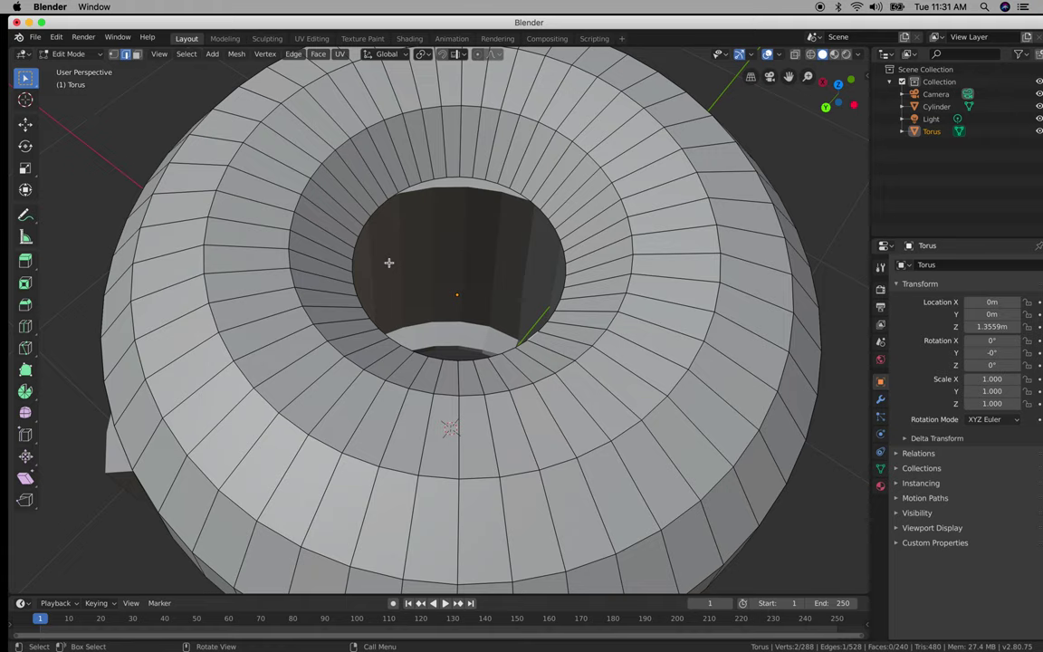
left_click(397, 196, "ctrl")
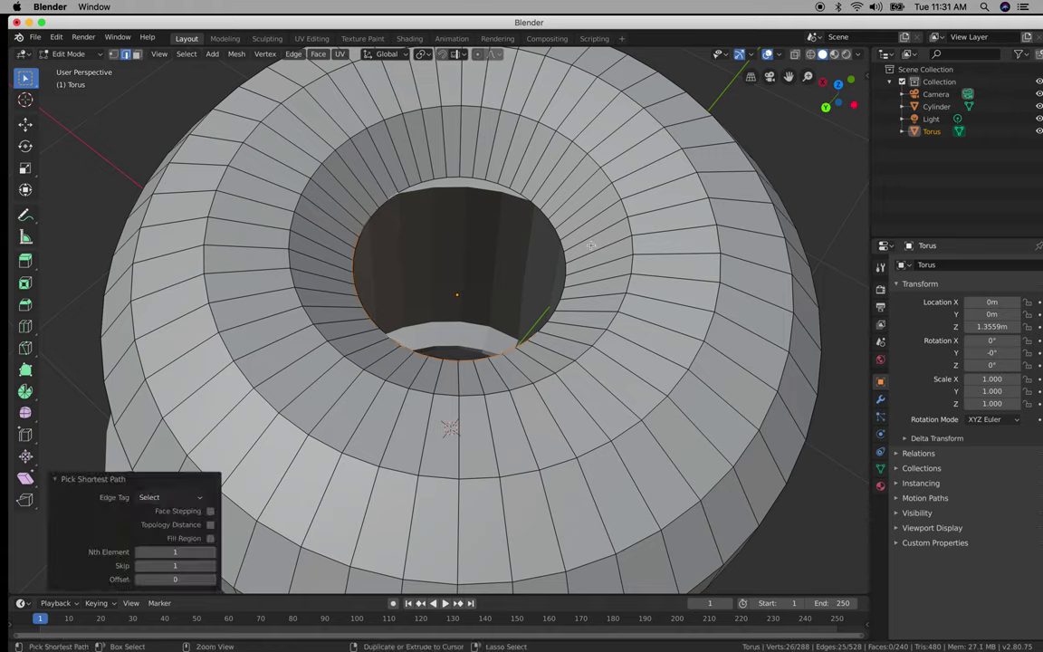
left_click(545, 321, "ctrl")
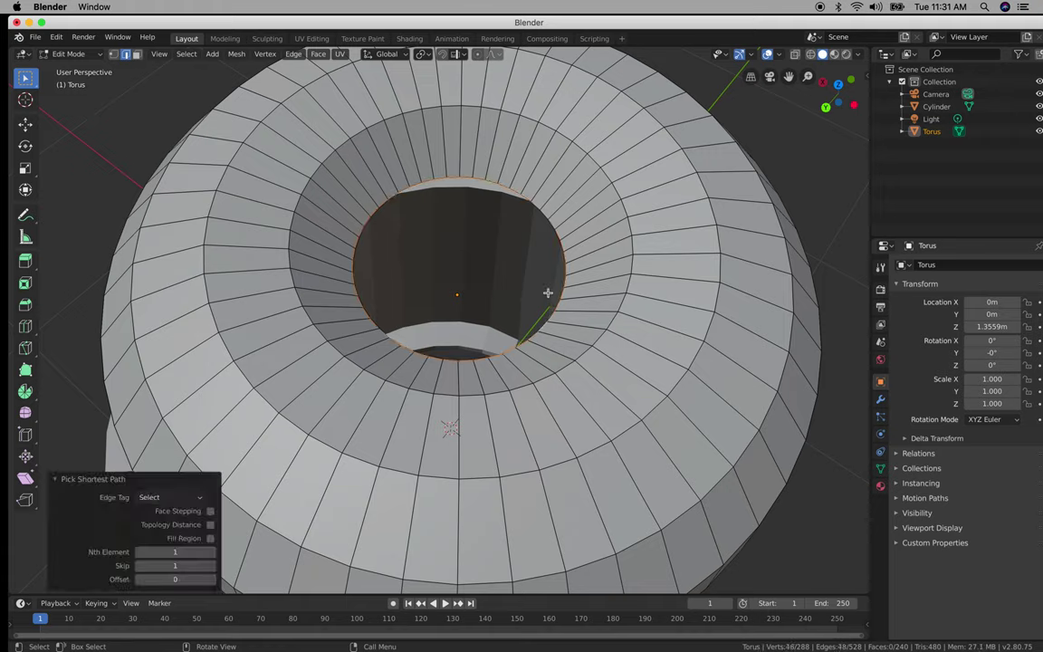
Raise the hole's rim loop upward along Z in two moves.
key("g")
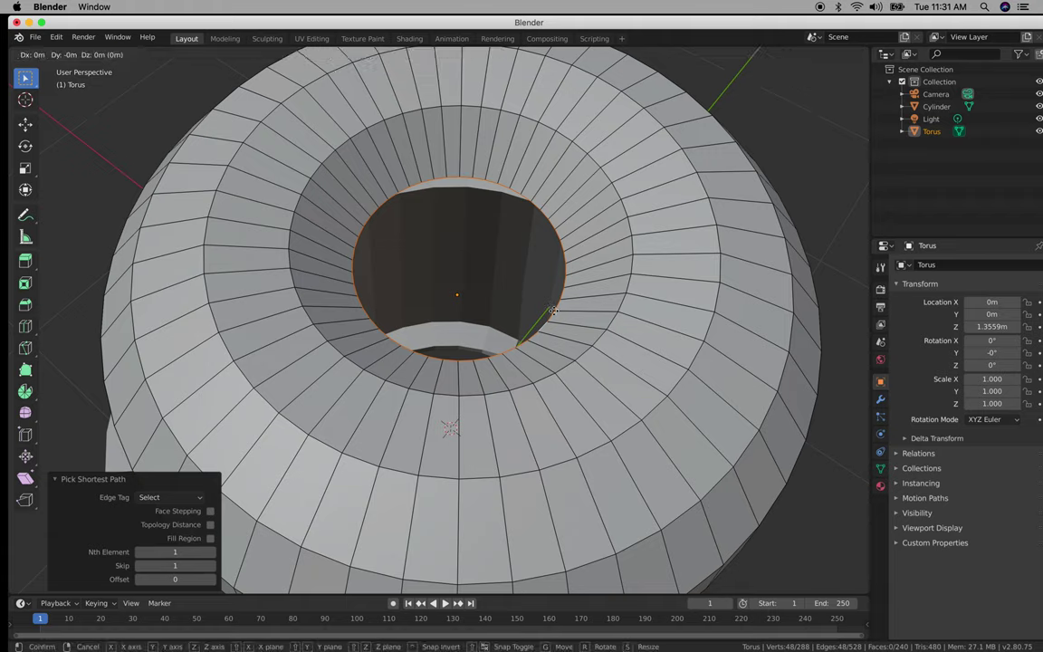
key("z")
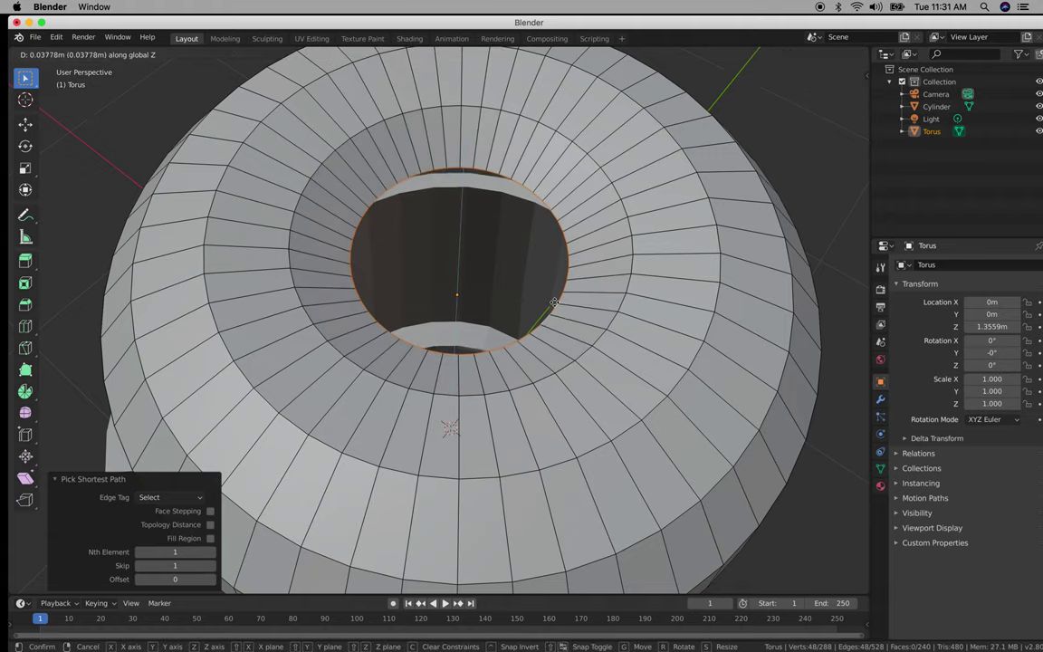
left_click(557, 293)
middle_click_drag(556, 292, 568, 257)
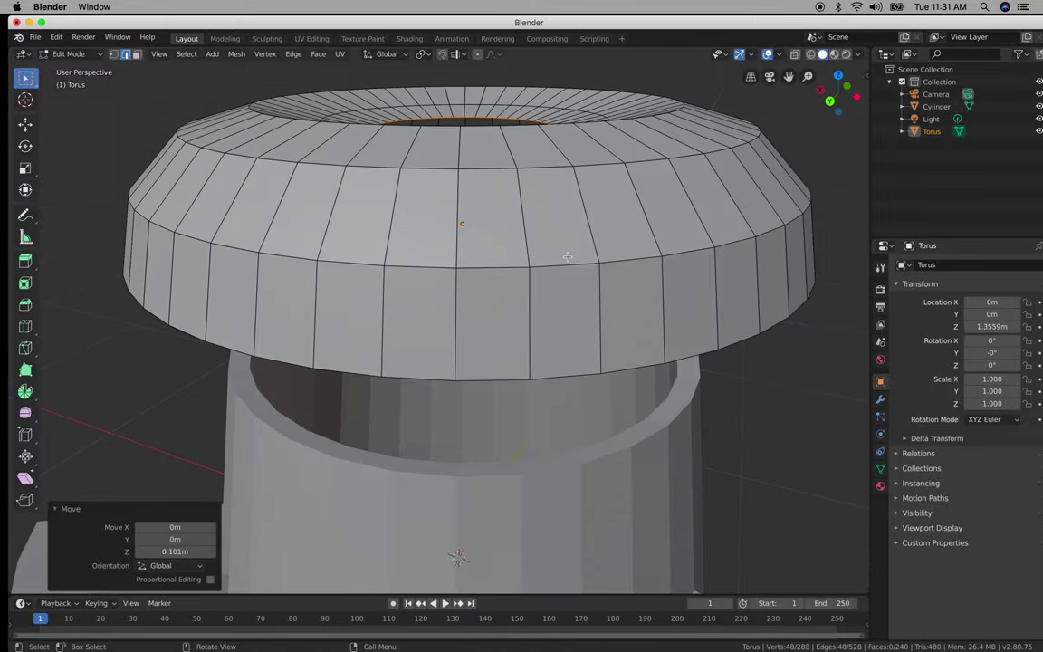
key("g")
key("z")
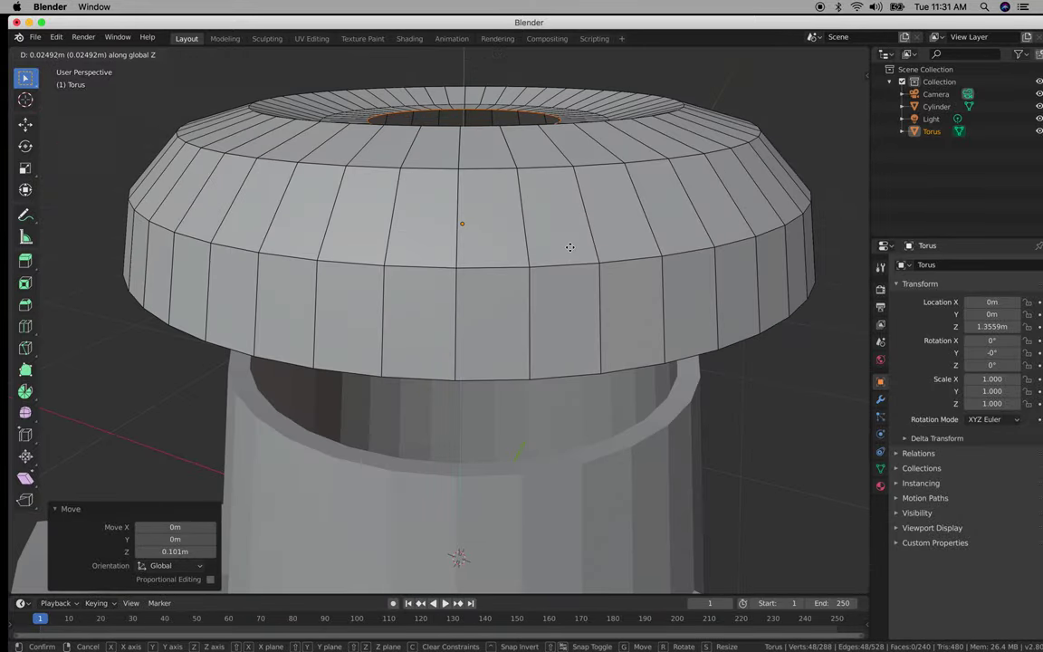
left_click(570, 247)
middle_click_drag(569, 247, 565, 260)
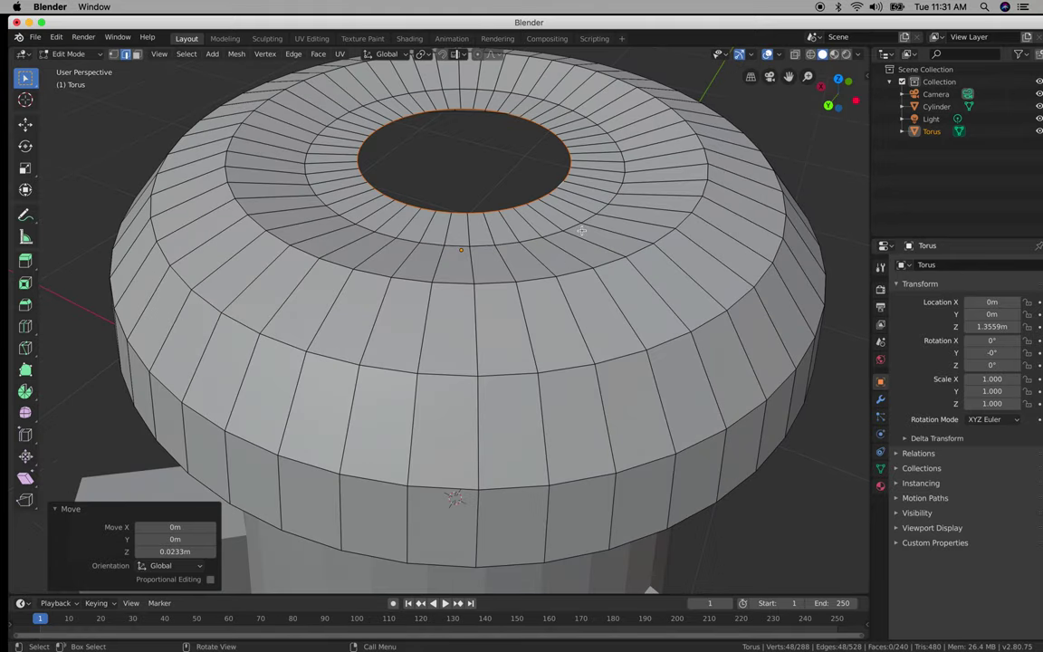
left_click(585, 231)
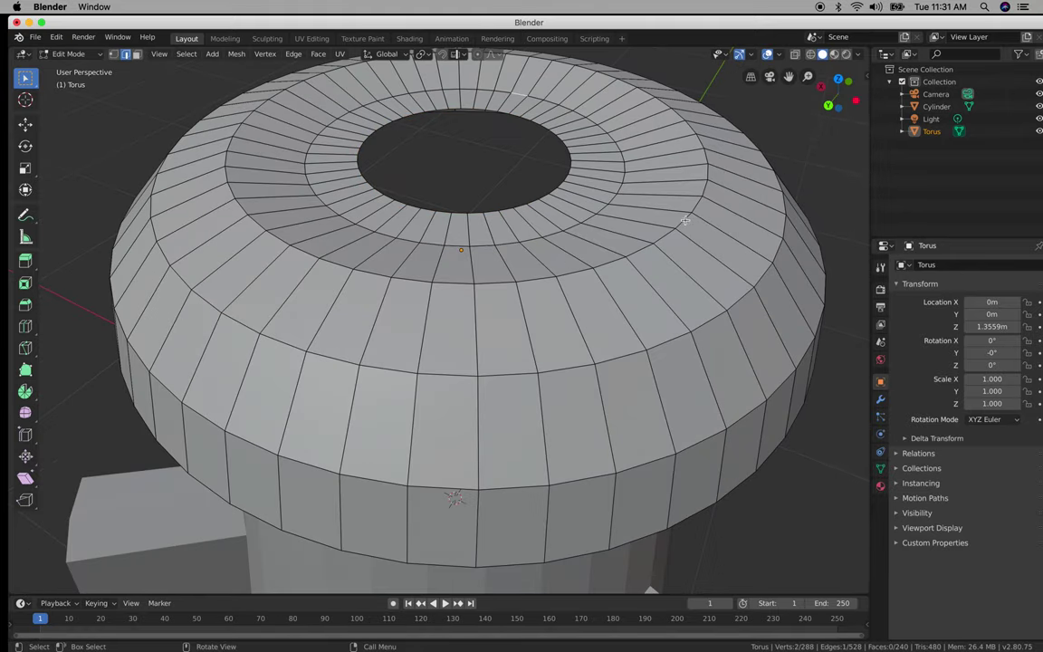
Select the next inner ring loop and raise it along Z.
left_click(611, 199, "ctrl")
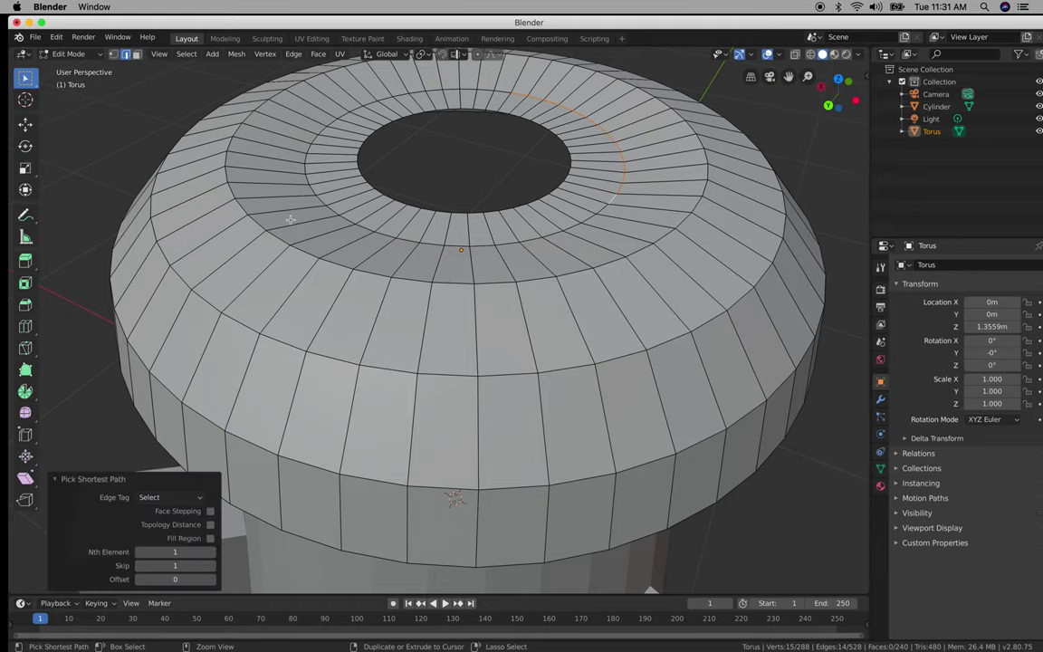
left_click(328, 209, "ctrl")
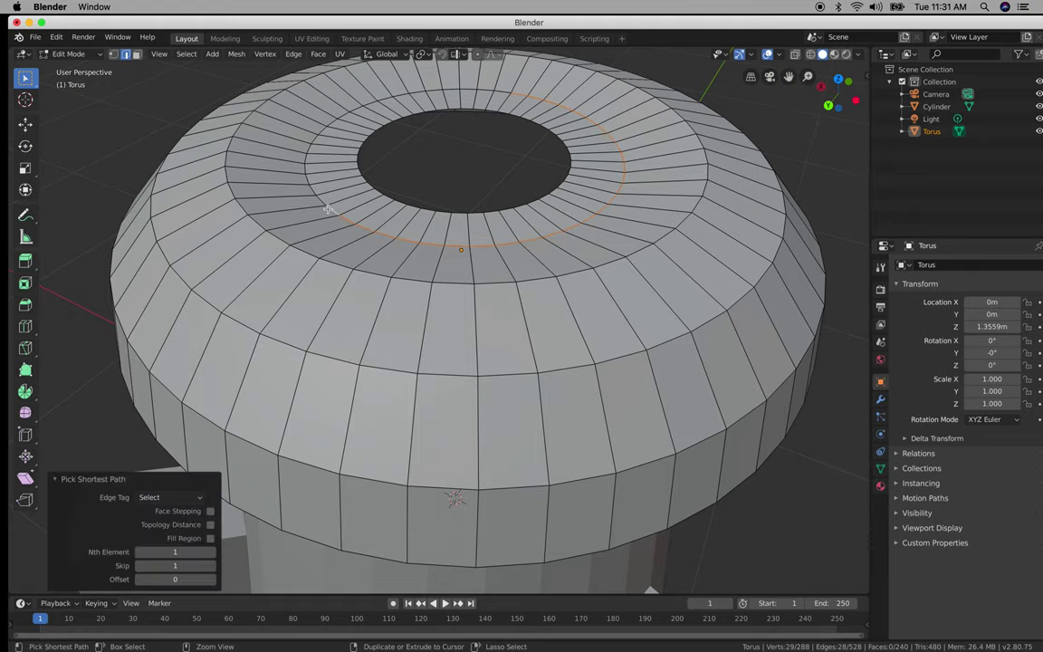
left_click(504, 89, "ctrl")
middle_click_drag(503, 90, 618, 208)
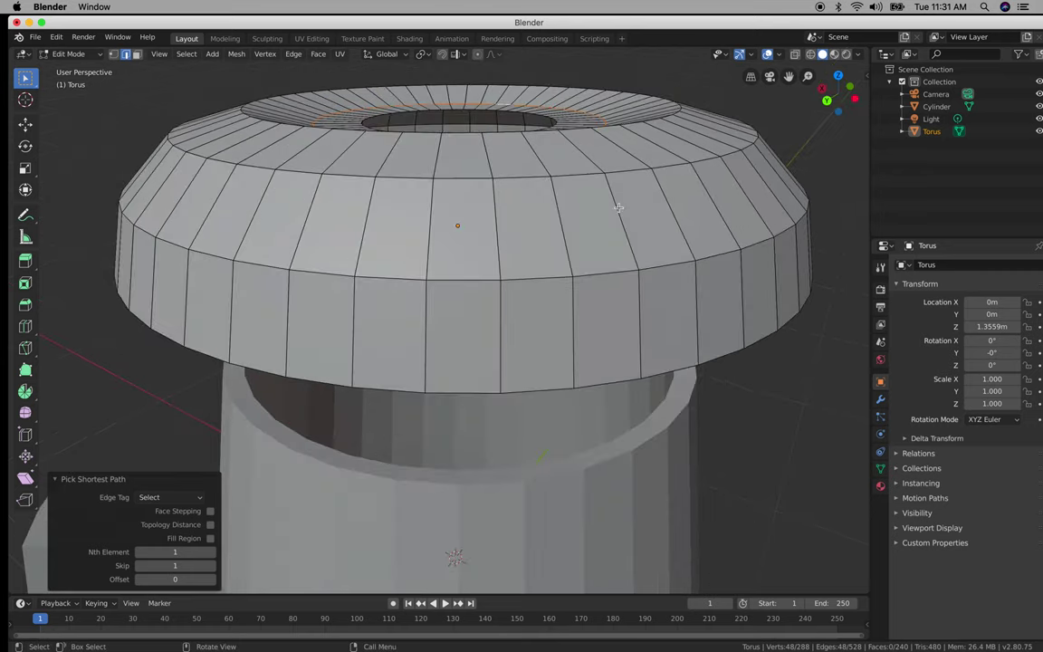
key("g")
key("z")
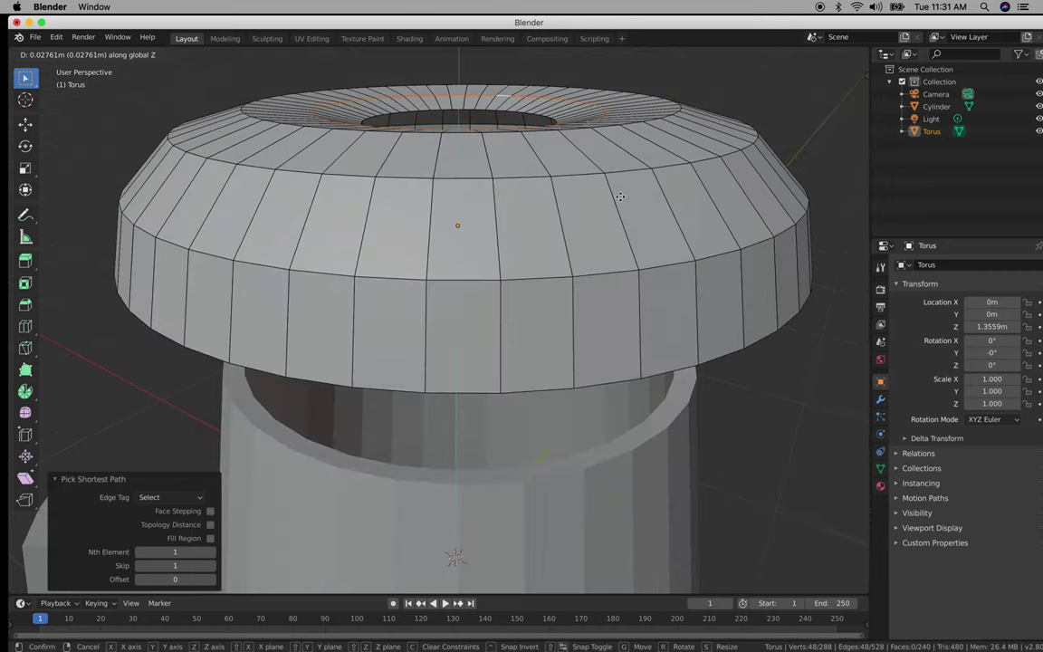
left_click(620, 197)
middle_click_drag(620, 197, 609, 214)
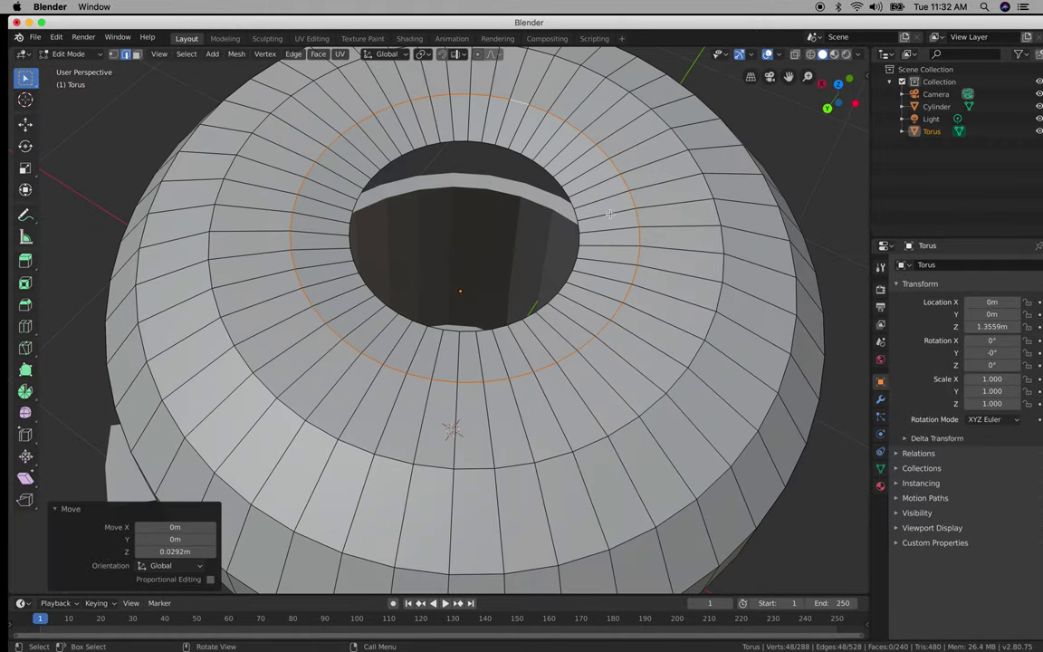
Select the hole's rim edges, raise them 0.0211m along Z, and return to Object Mode.
left_click(531, 315)
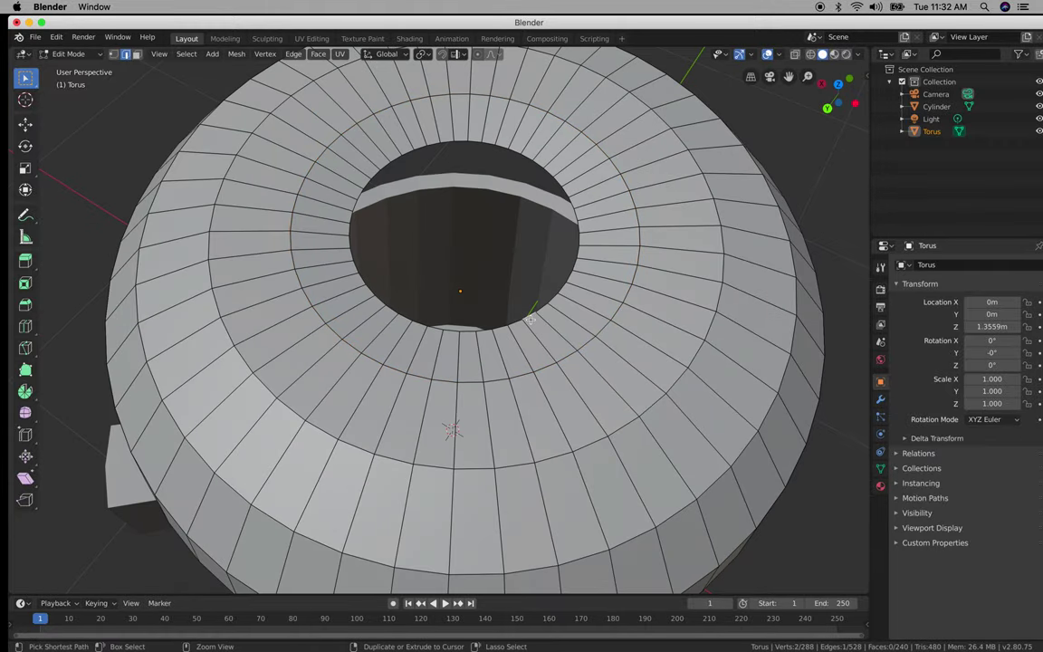
left_click(491, 144, "ctrl")
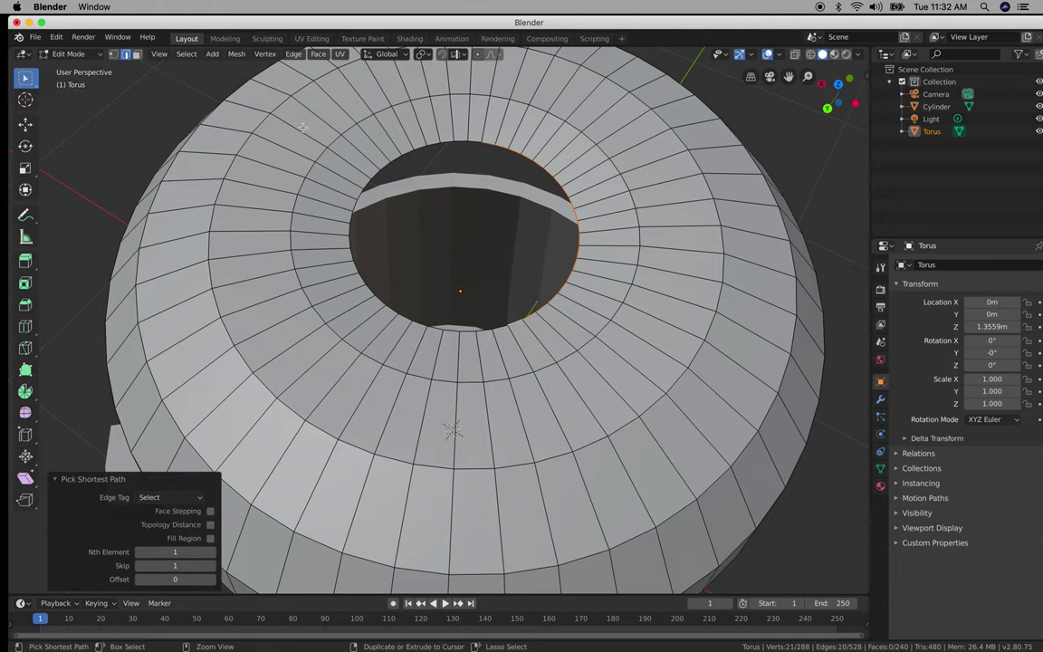
left_click(368, 286, "ctrl")
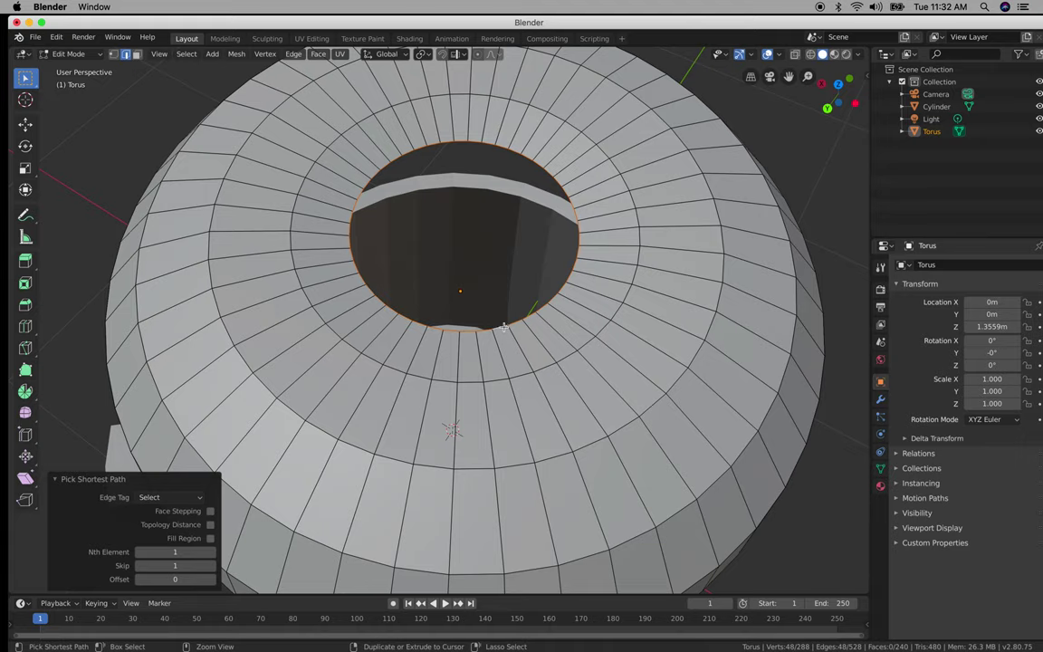
middle_click_drag(503, 327, 509, 299)
key("g")
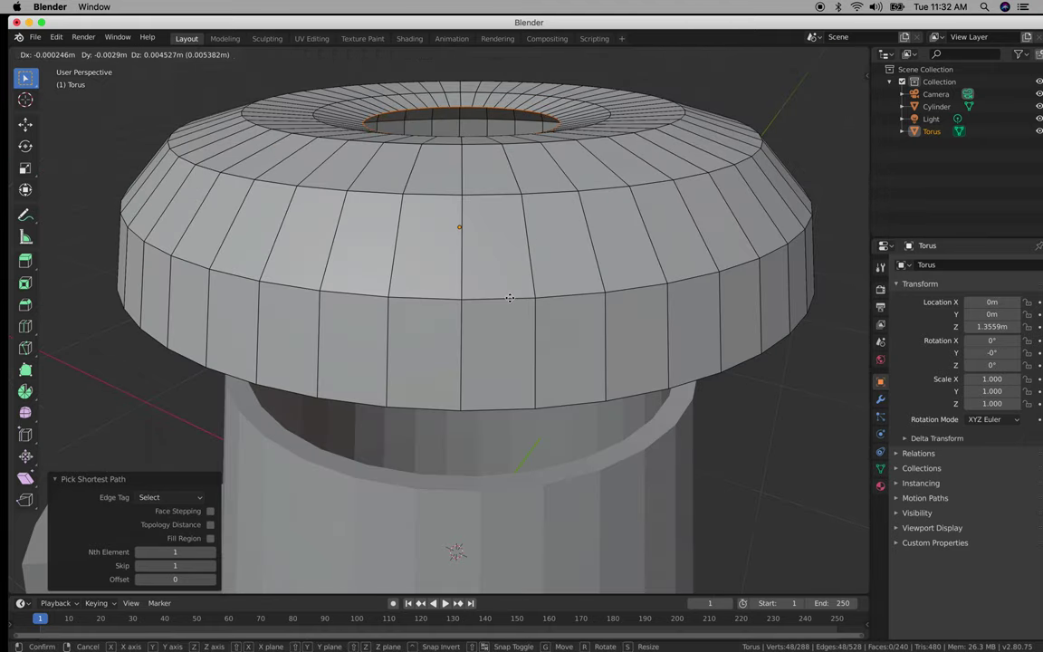
key("z")
left_click(508, 291)
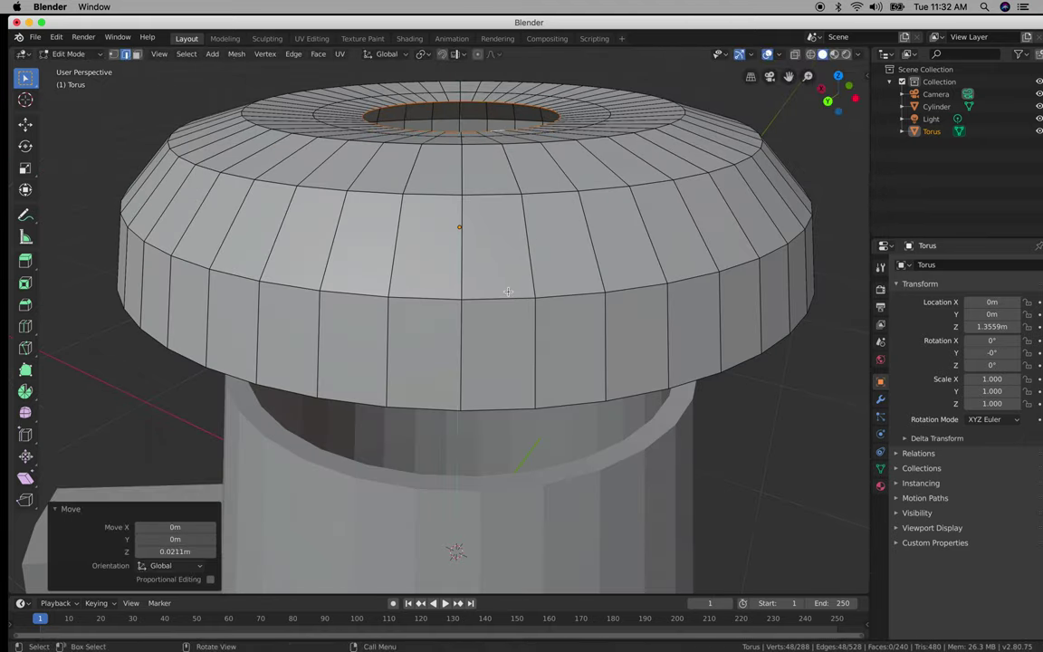
key("Tab")
middle_click_drag(615, 372, 561, 397)
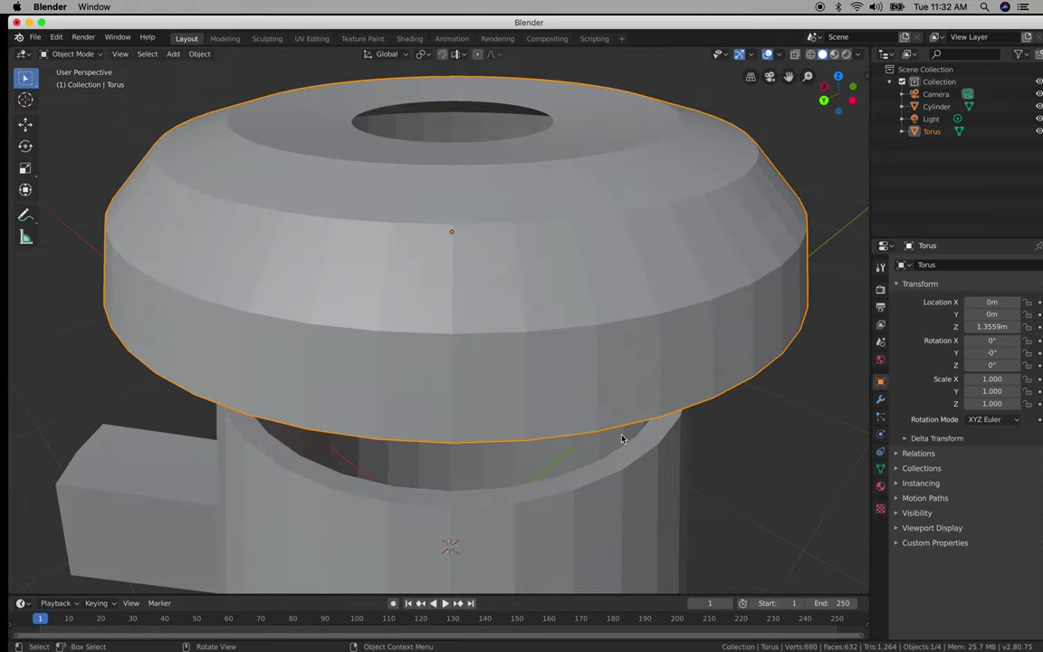
Add a Solidify modifier with 0.04m thickness to the torus cap and apply it.
left_click(880, 399)
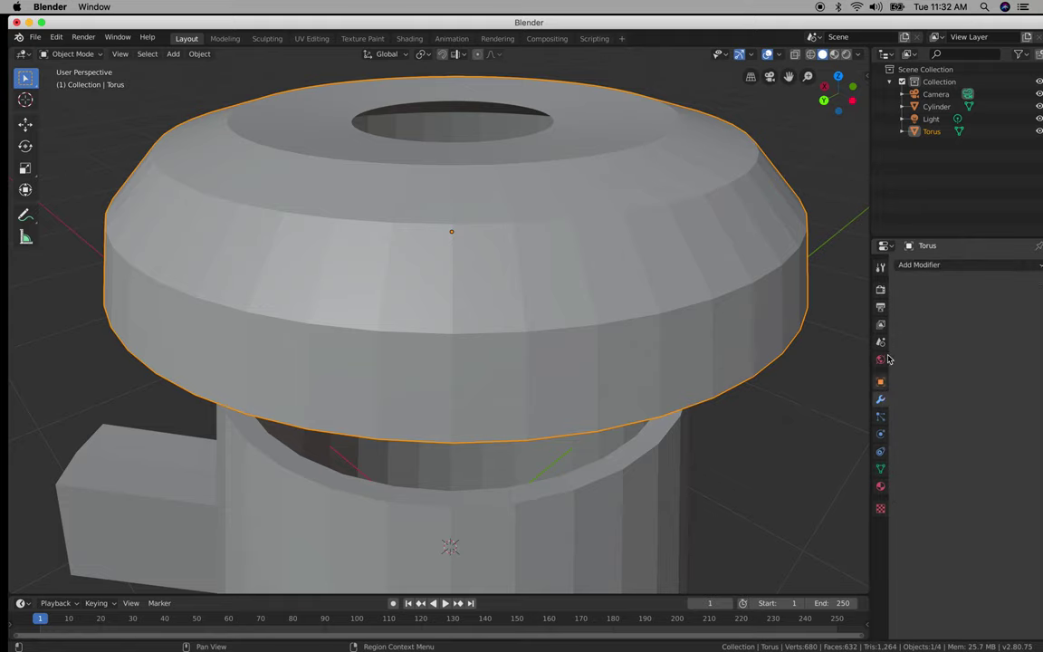
left_click(917, 268)
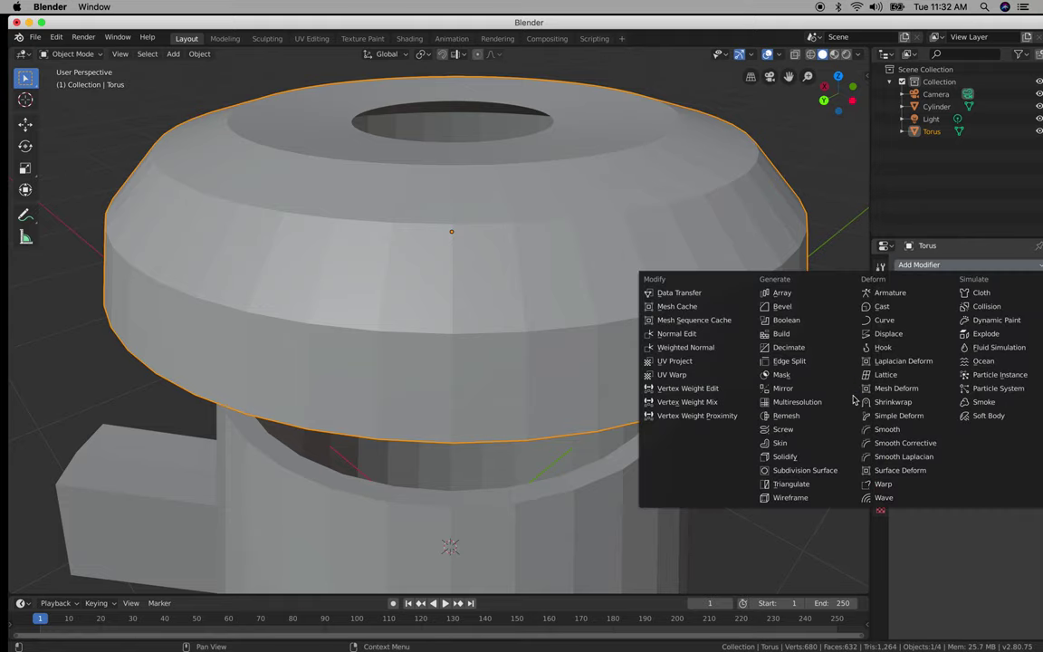
left_click(784, 457)
middle_click_drag(831, 457, 788, 290)
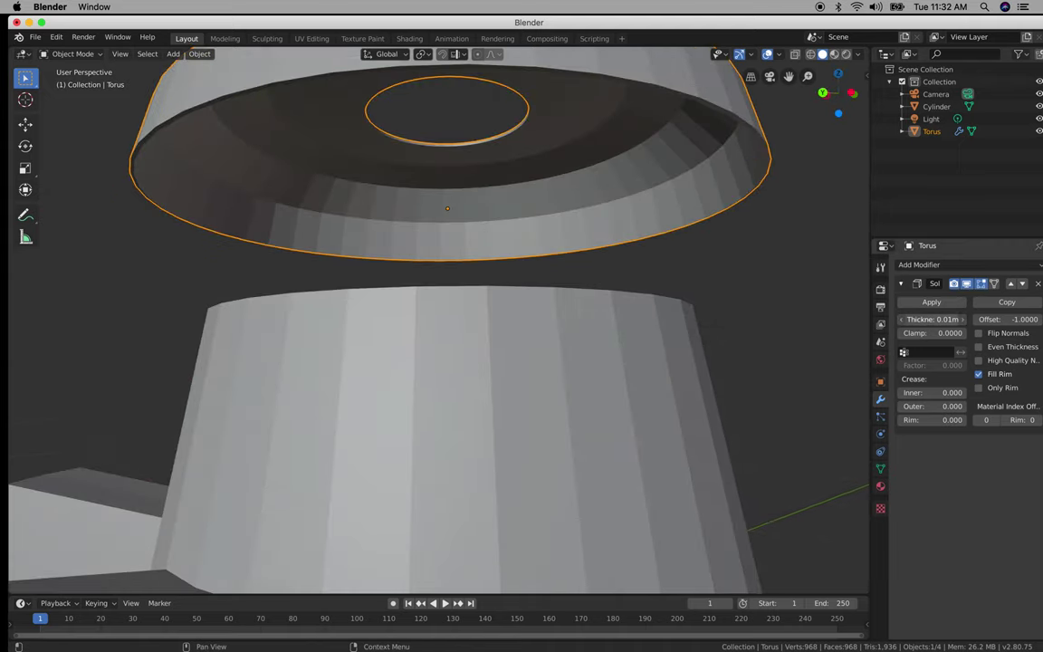
left_click_drag(932, 318, 962, 324)
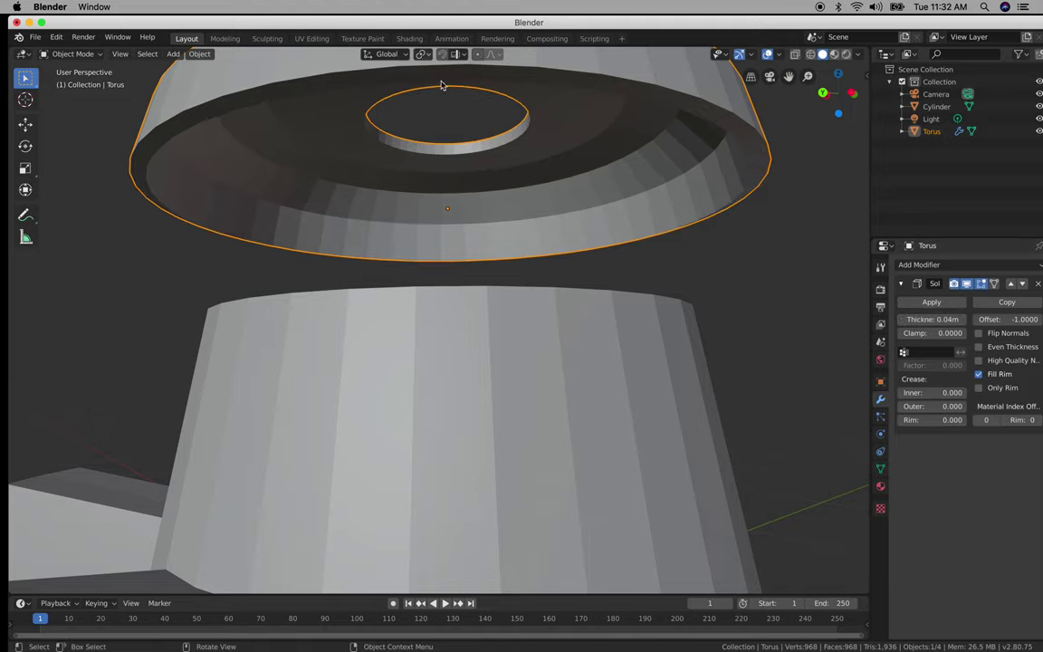
left_click(931, 302)
mouse_move(555, 203)
middle_mouse_down()
mouse_move(501, 200)
mouse_move(507, 191)
mouse_move(531, 206)
mouse_move(574, 188)
mouse_move(572, 209)
middle_mouse_up()
scroll(510, 191, "down", 4)
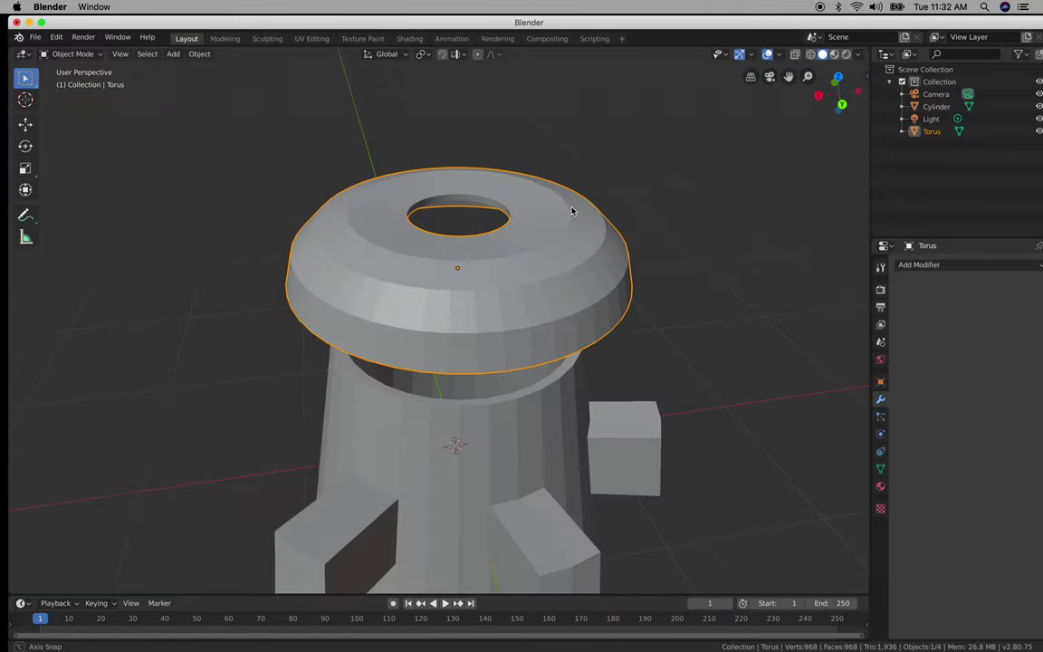
Move the torus cap down along the Z axis toward the cylinder.
key("g")
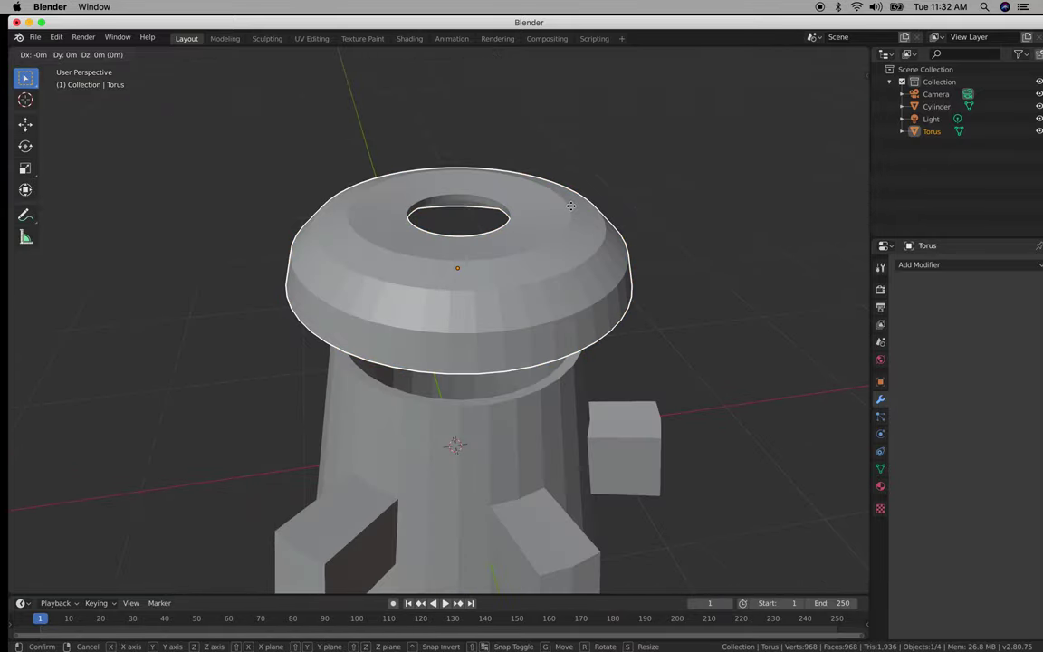
key("z")
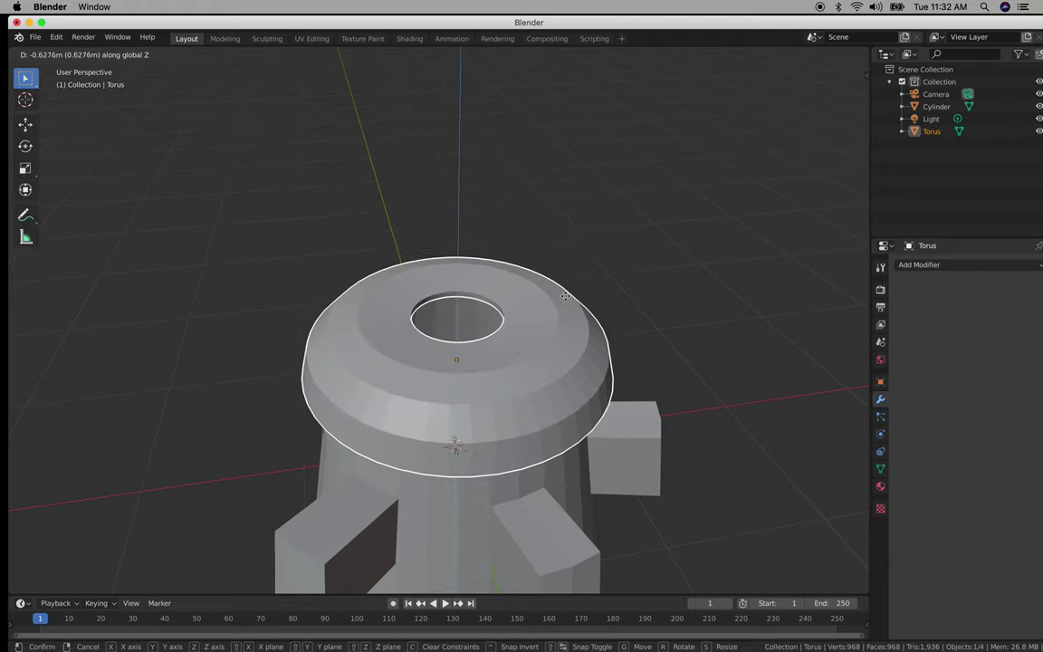
left_click(583, 252)
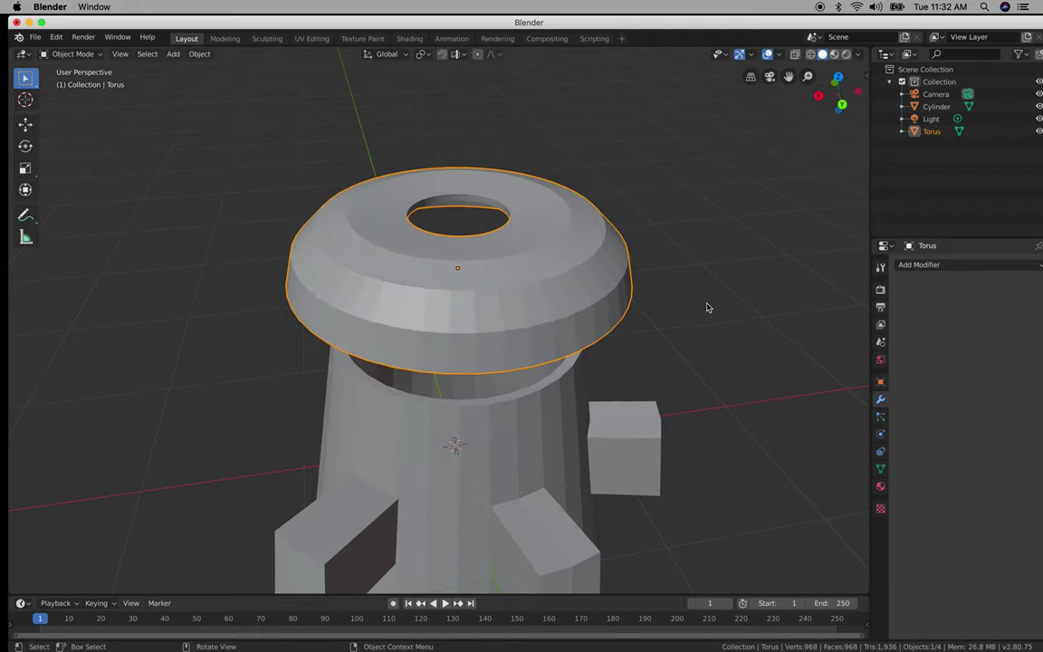
scroll(708, 308, "down", 2)
scroll(705, 310, "up", 5)
middle_click_drag(705, 310, 569, 302)
middle_click_drag(489, 162, 573, 177)
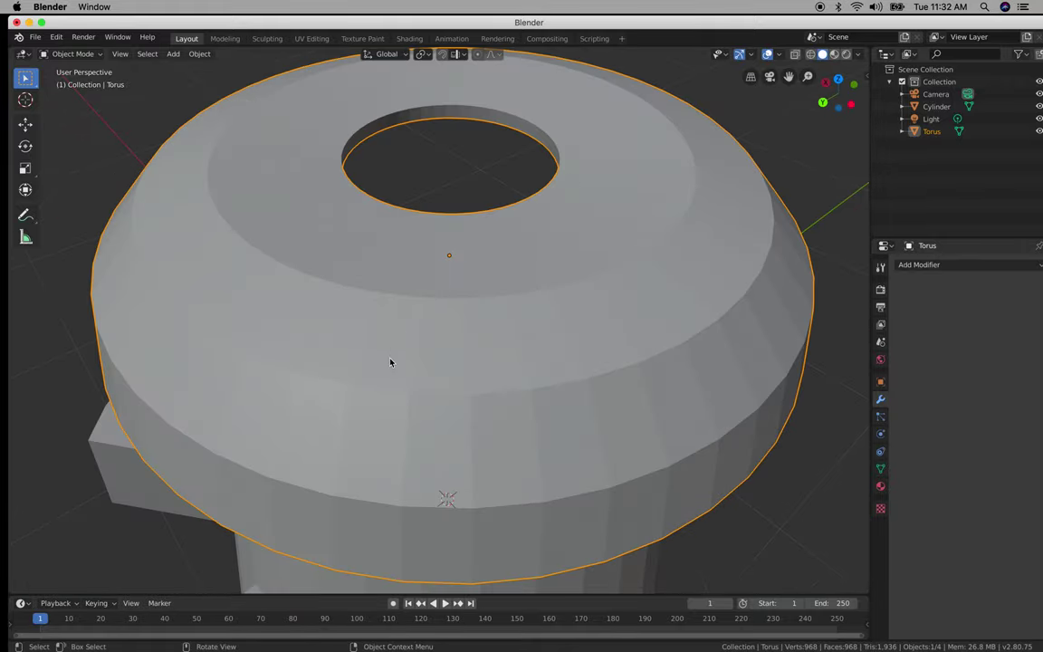
middle_click_drag(407, 369, 667, 402)
Scale the torus down to 0.870 and lower it a further 0.0725m along Z.
key("s")
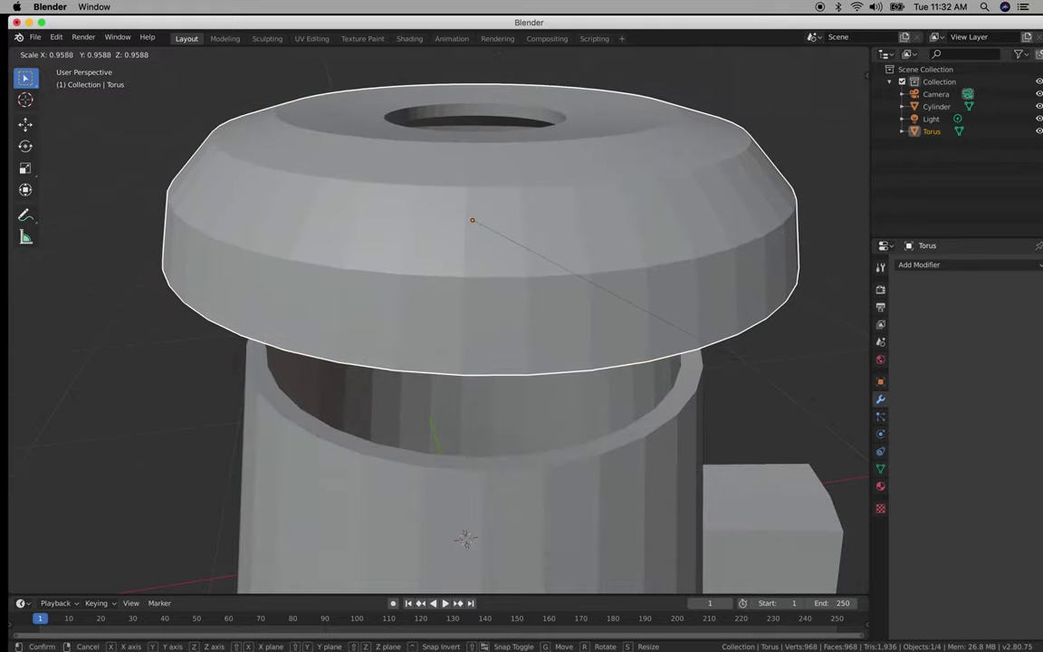
left_click(773, 377)
key("g")
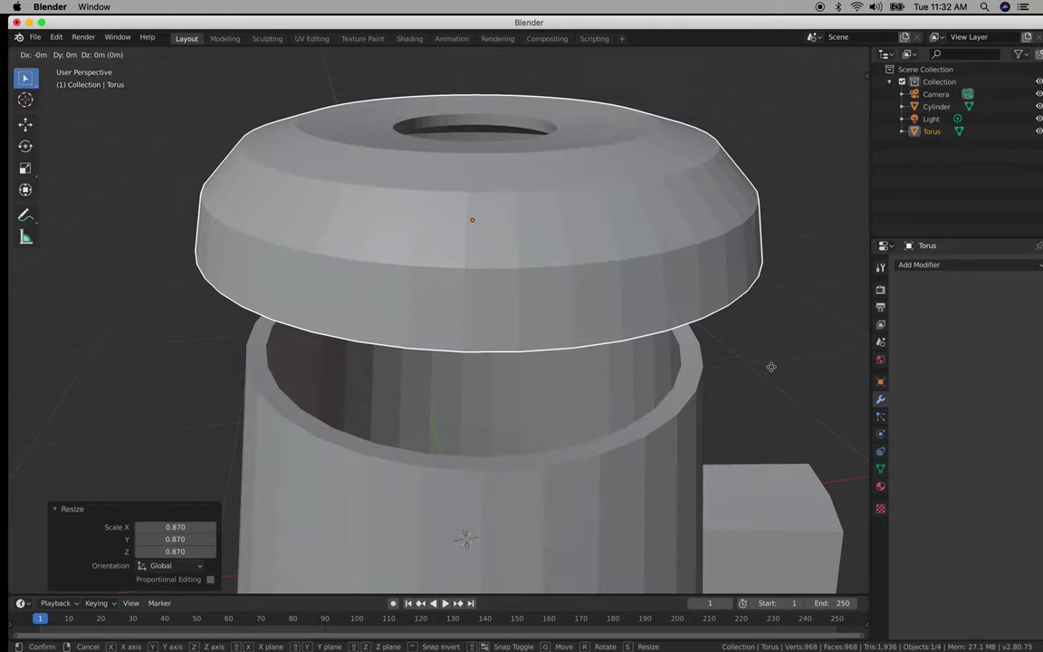
key("z")
left_click(696, 217)
mouse_move(696, 217)
middle_mouse_down()
mouse_move(656, 252)
mouse_move(647, 237)
mouse_move(686, 214)
mouse_move(682, 227)
middle_mouse_up()
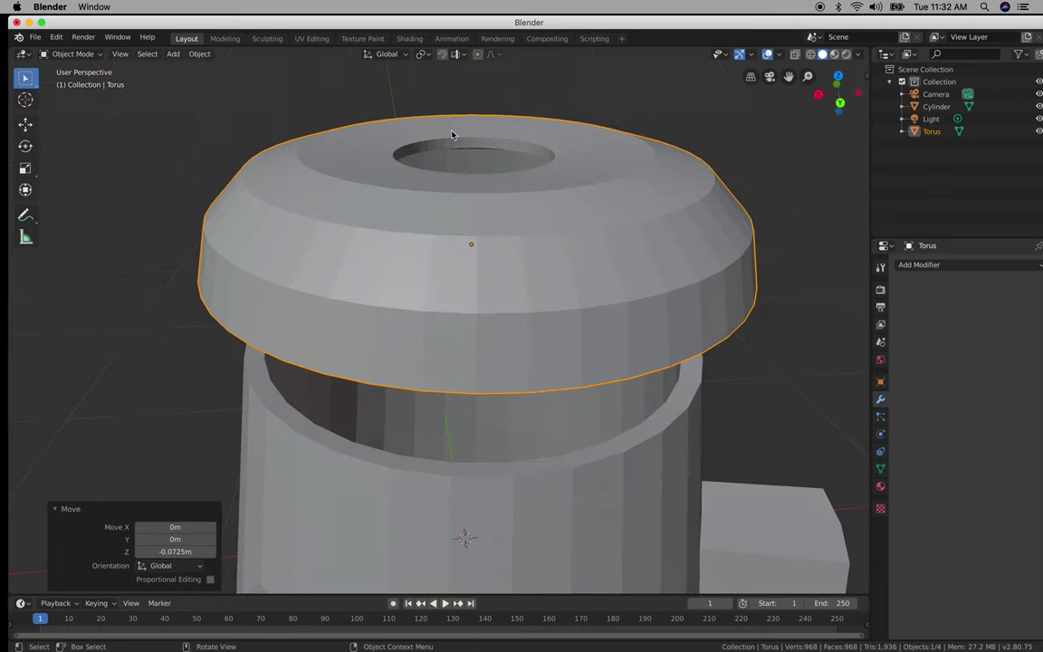
left_click(937, 265)
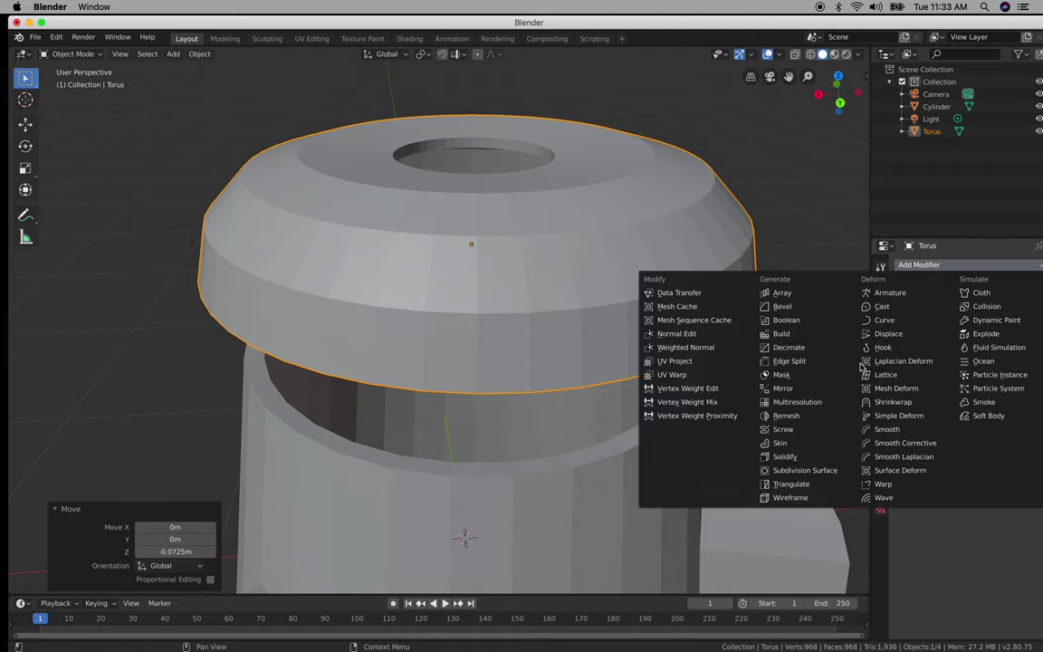
Add a Subdivision Surface modifier at viewport level 2 to the torus and shade it smooth.
left_click(794, 473)
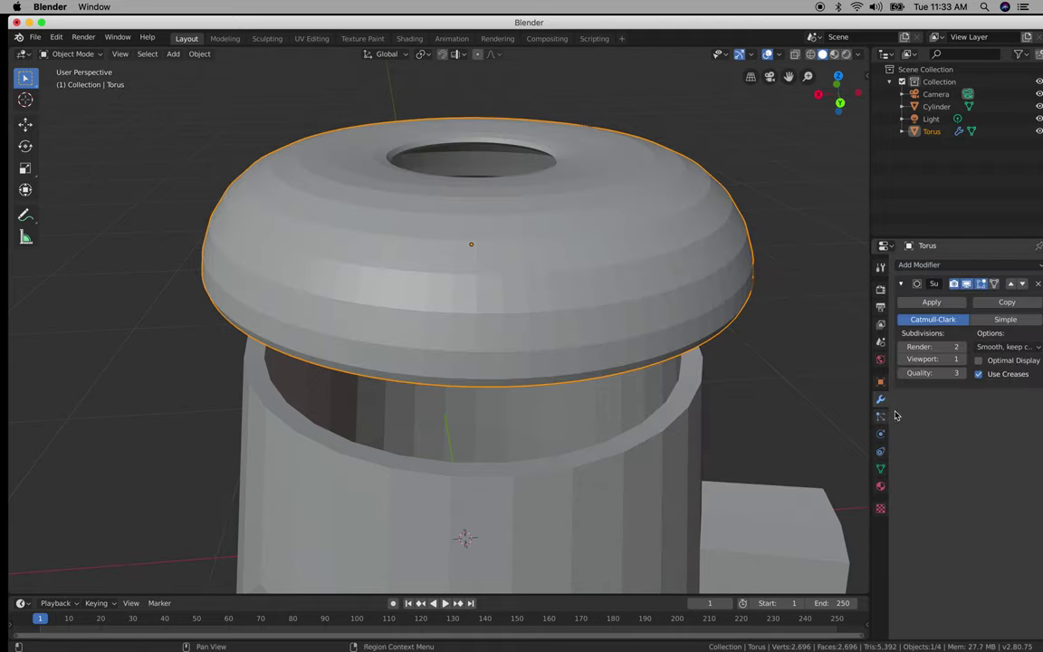
left_click(962, 360)
right_click(536, 180)
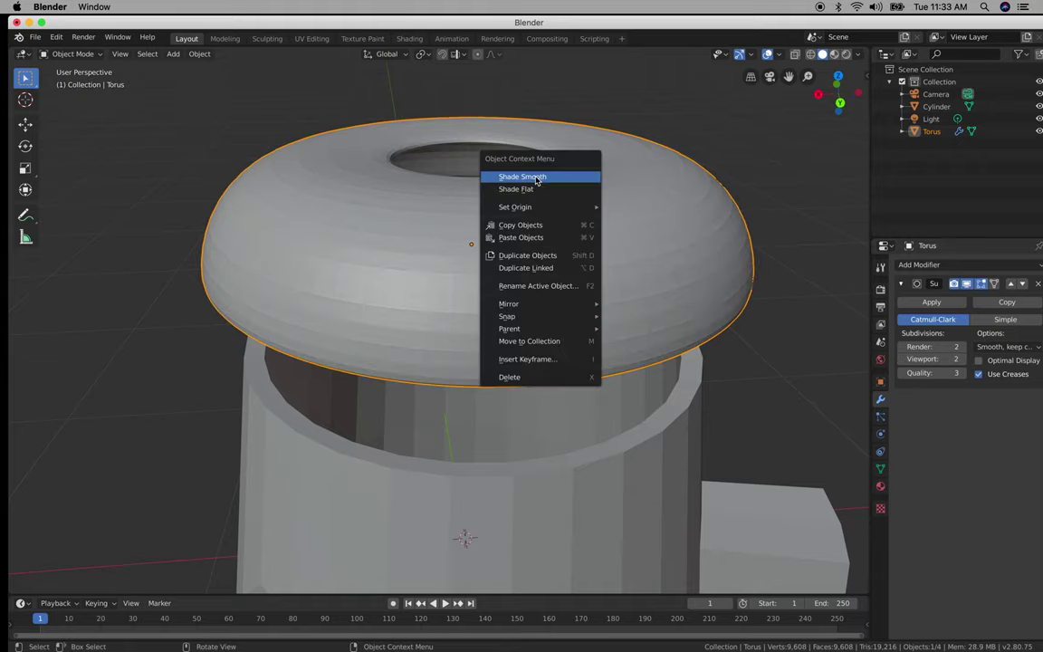
left_click(532, 178)
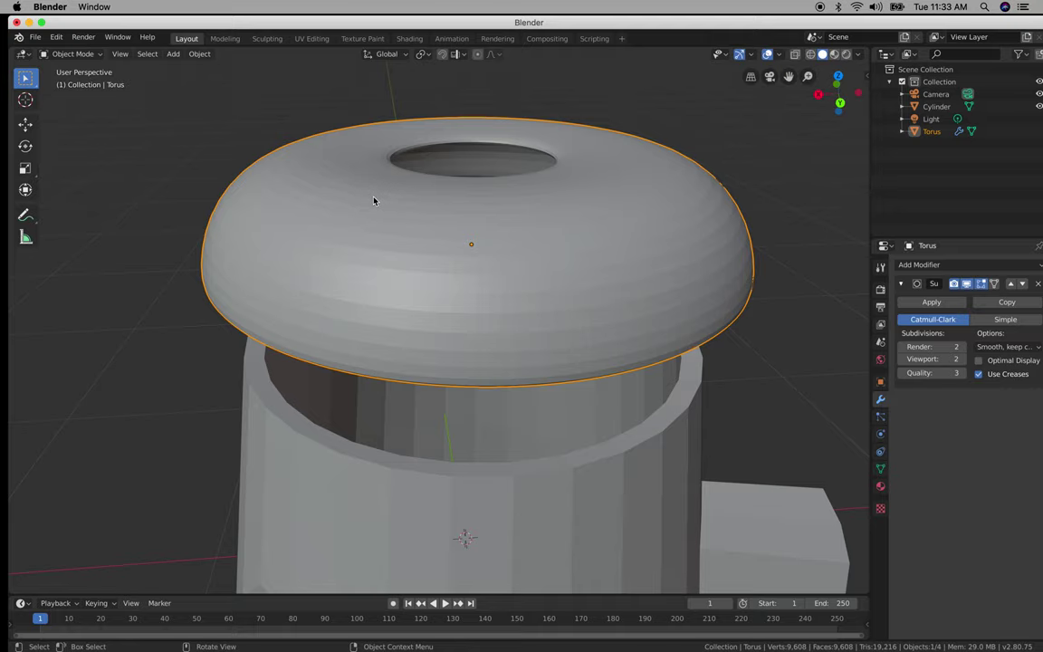
right_click(374, 200)
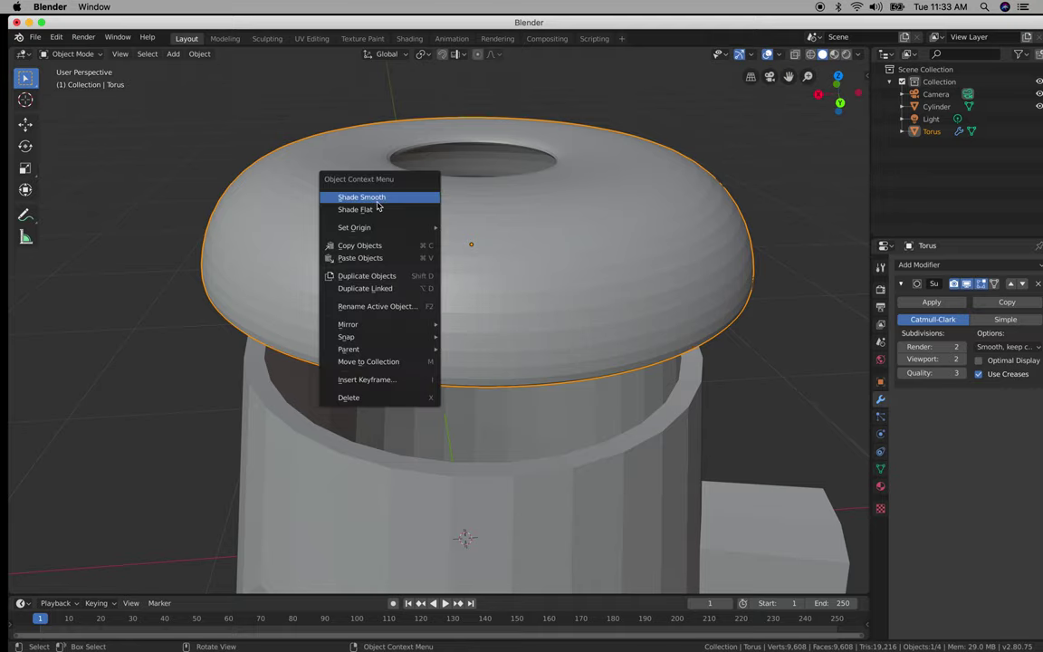
left_click(379, 199)
mouse_move(637, 305)
middle_mouse_down()
mouse_move(484, 256)
mouse_move(475, 289)
mouse_move(631, 292)
middle_mouse_up()
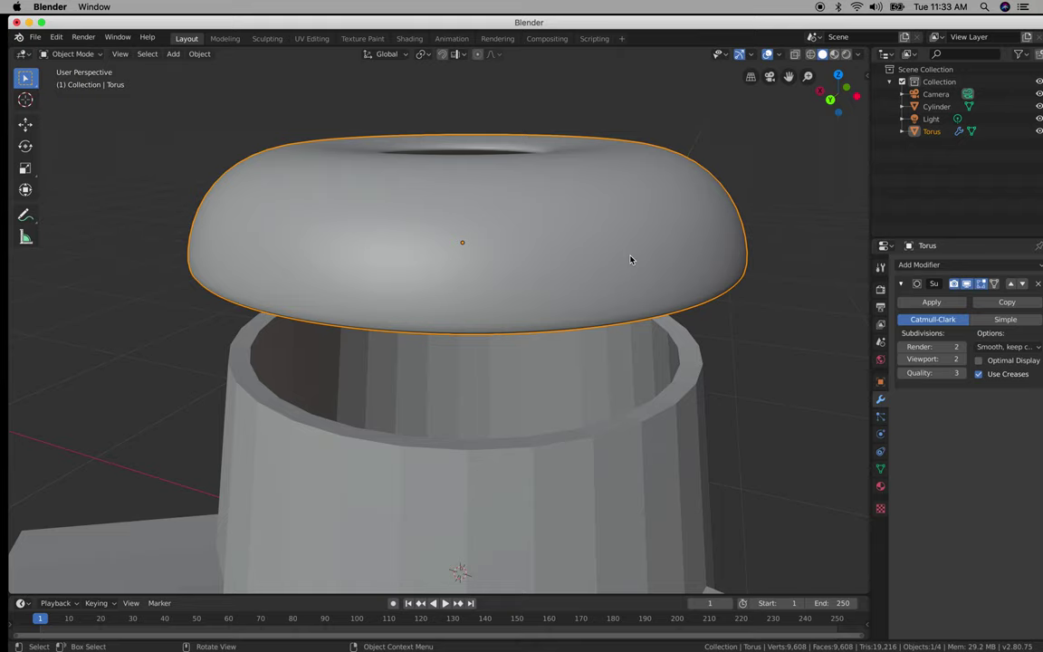
Lower the torus cap 0.173m along Z onto the cylinder's top.
scroll(594, 378, "up", 5)
scroll(597, 378, "down", 7)
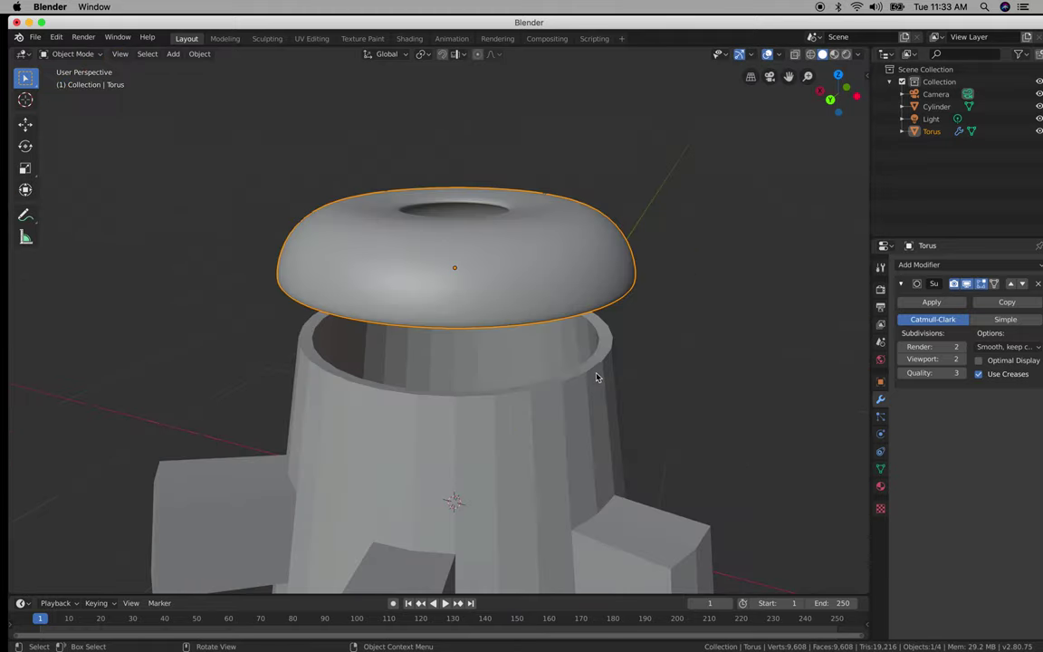
scroll(597, 378, "up", 5)
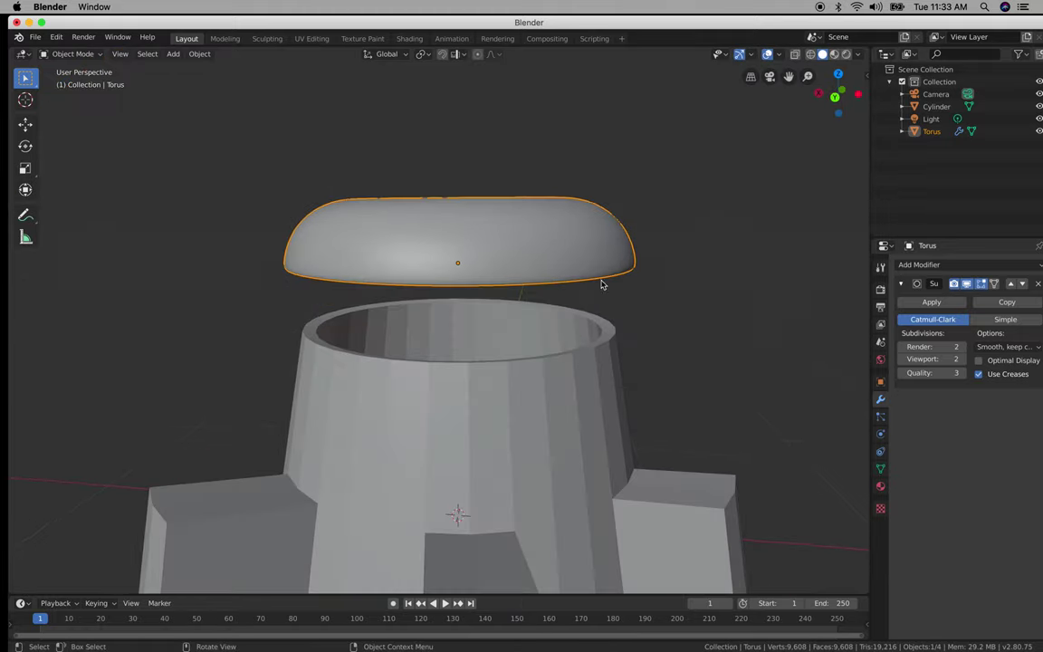
key("g")
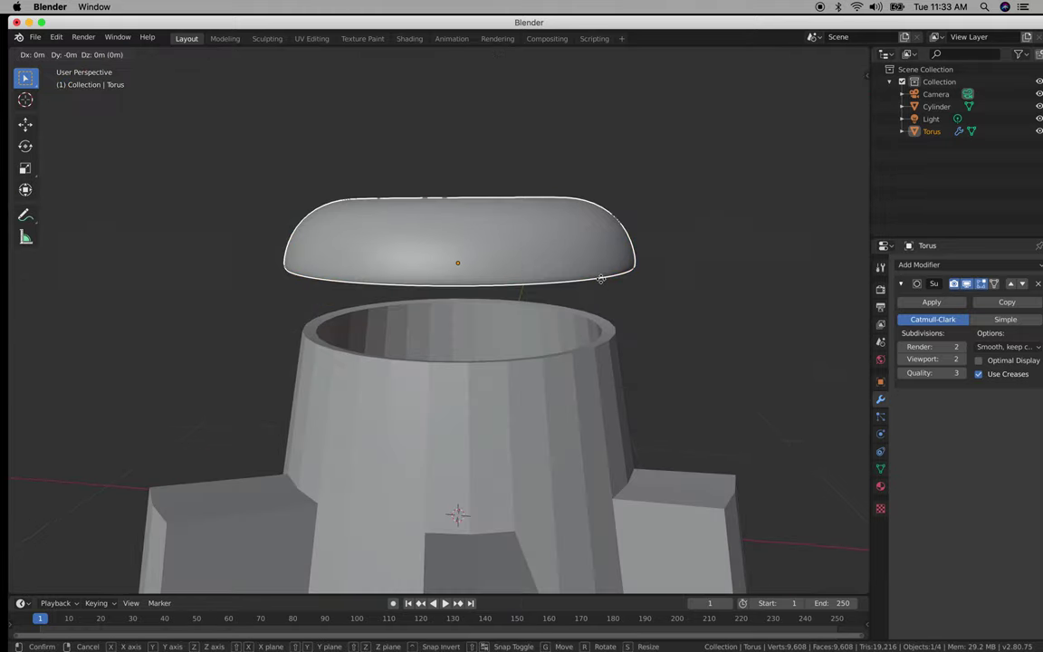
key("z")
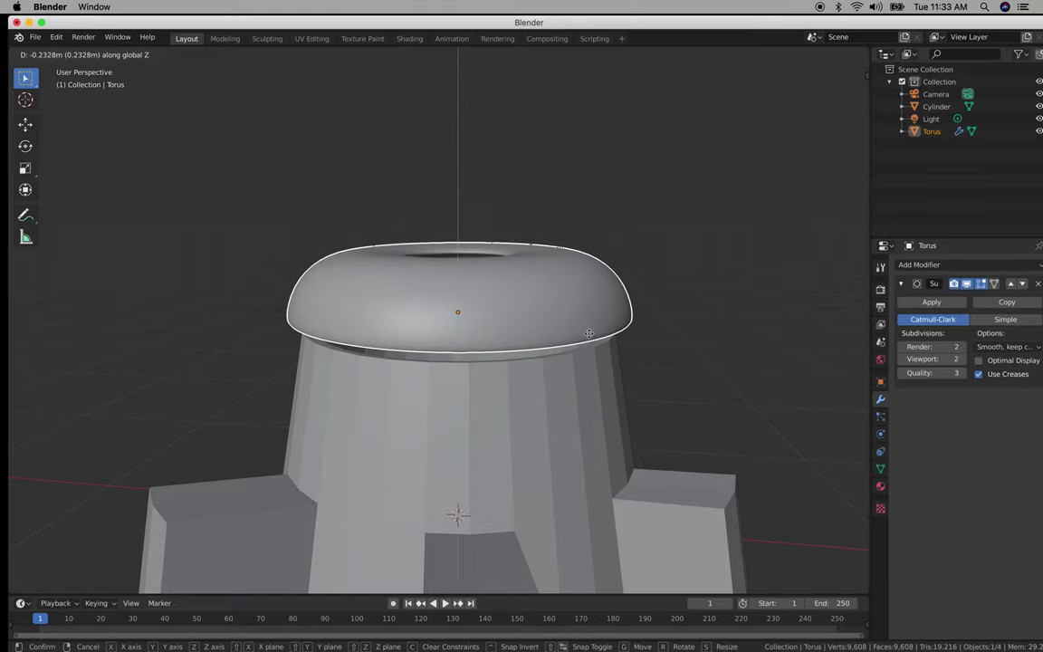
left_click(588, 320)
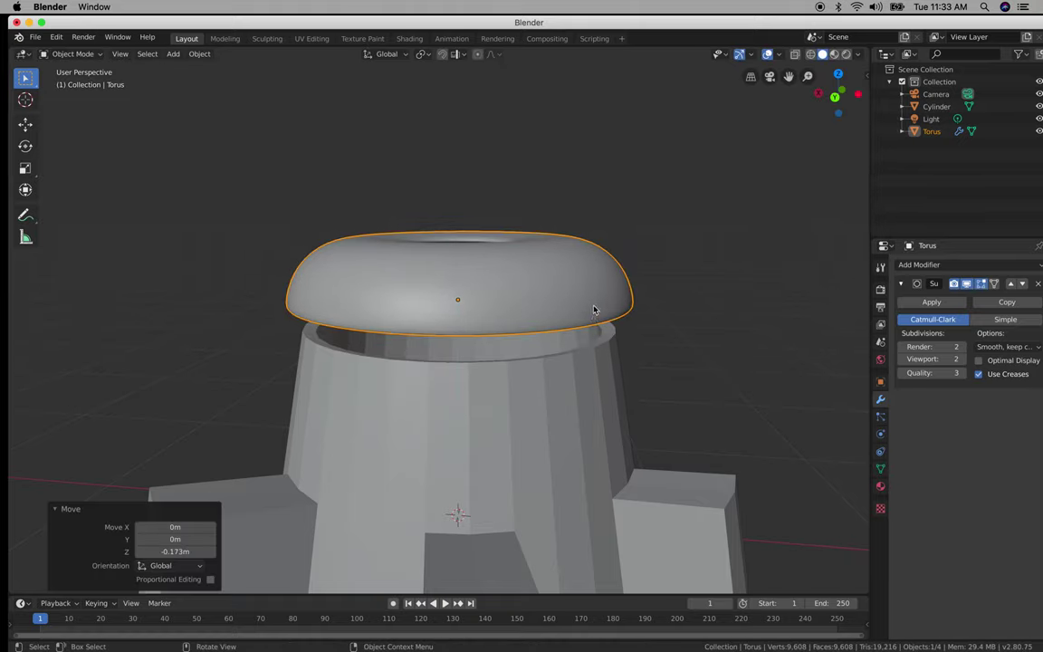
Enlarge the torus cap uniformly to 1.028.
middle_click_drag(671, 387, 663, 337)
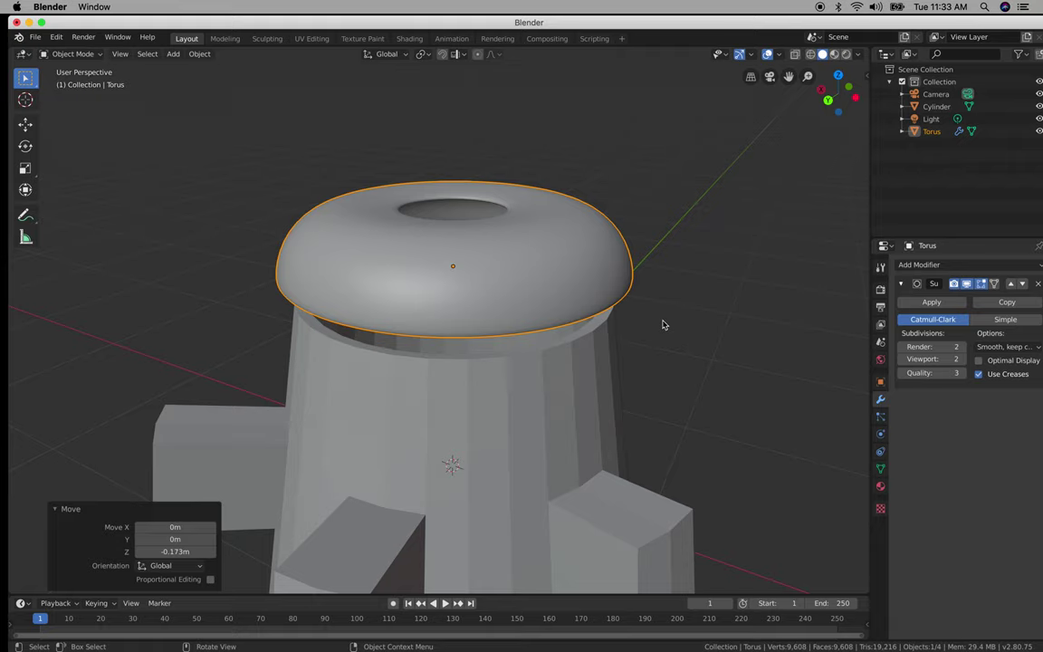
key("s")
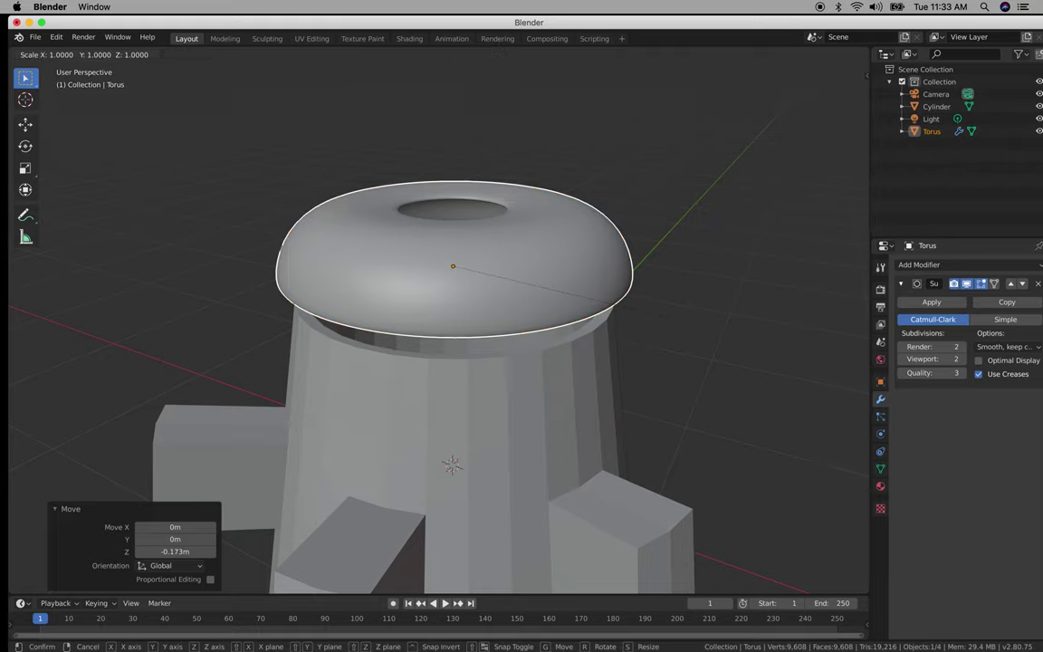
left_click(672, 322)
middle_click_drag(673, 321, 624, 270)
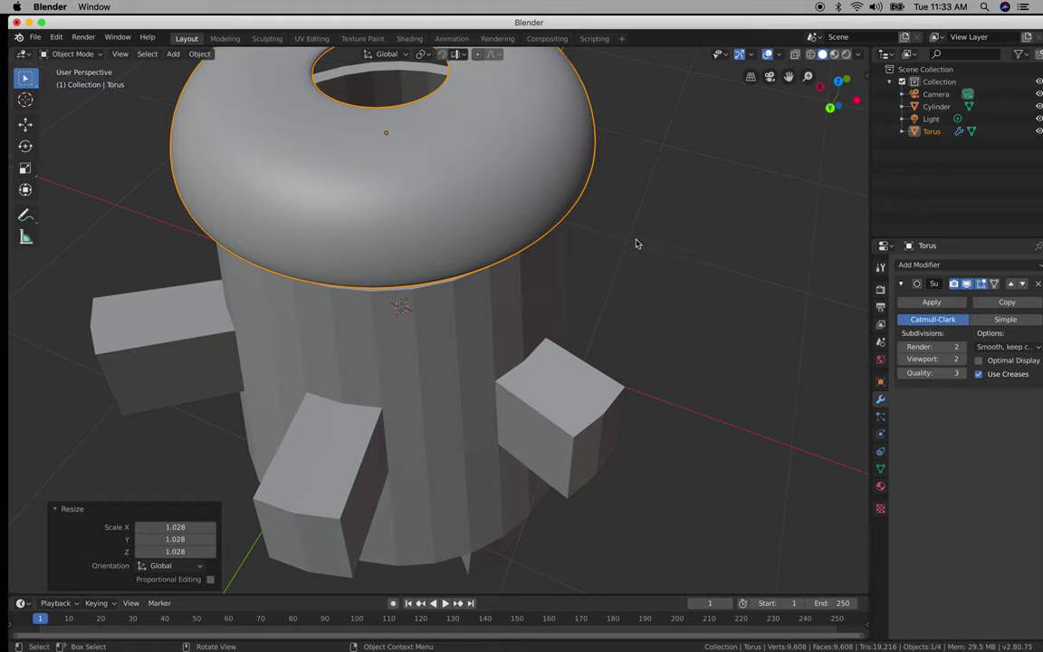
Add a NURBS path and move it -1.29m along X beside the cylinder.
key("shift+a")
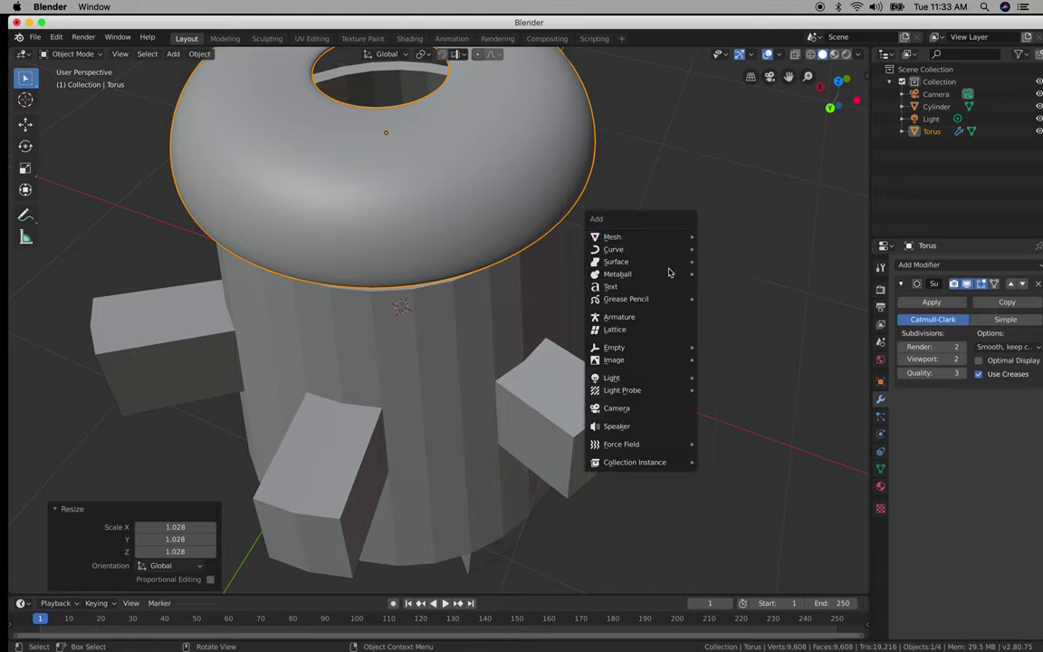
mouse_move(652, 249)
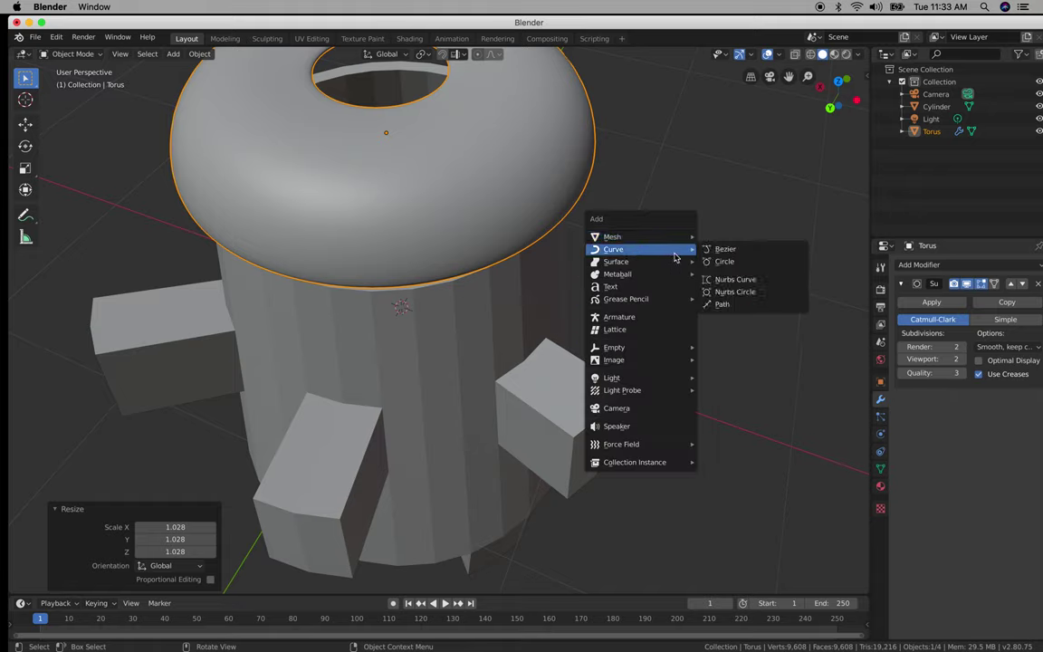
left_click(720, 305)
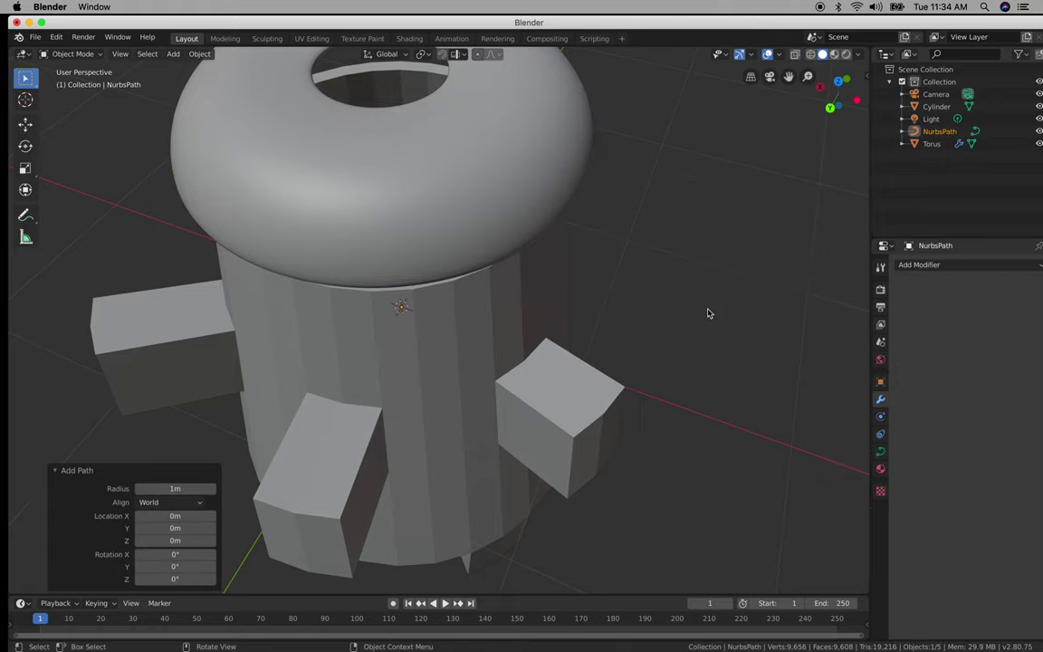
middle_click_drag(699, 305, 595, 244, "shift")
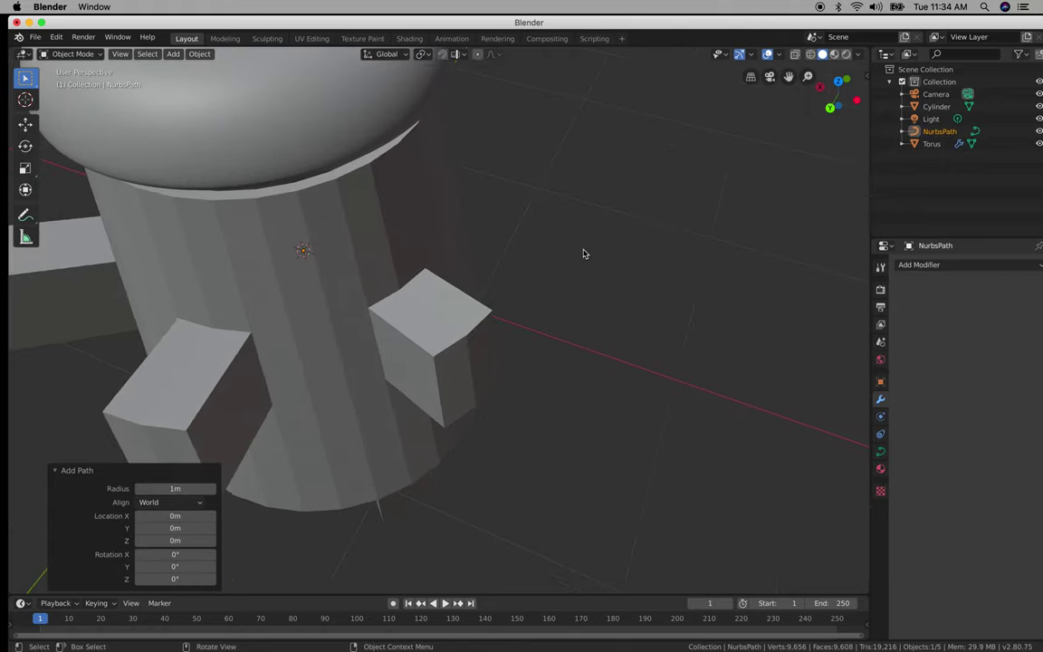
key("g")
key("y")
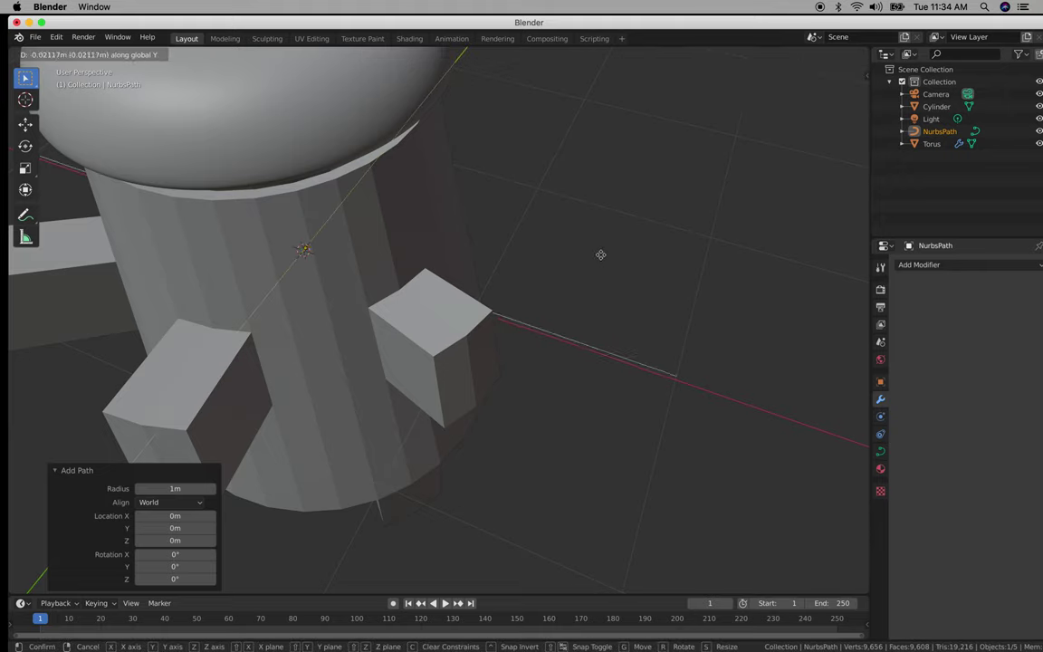
key("x")
left_click(792, 309)
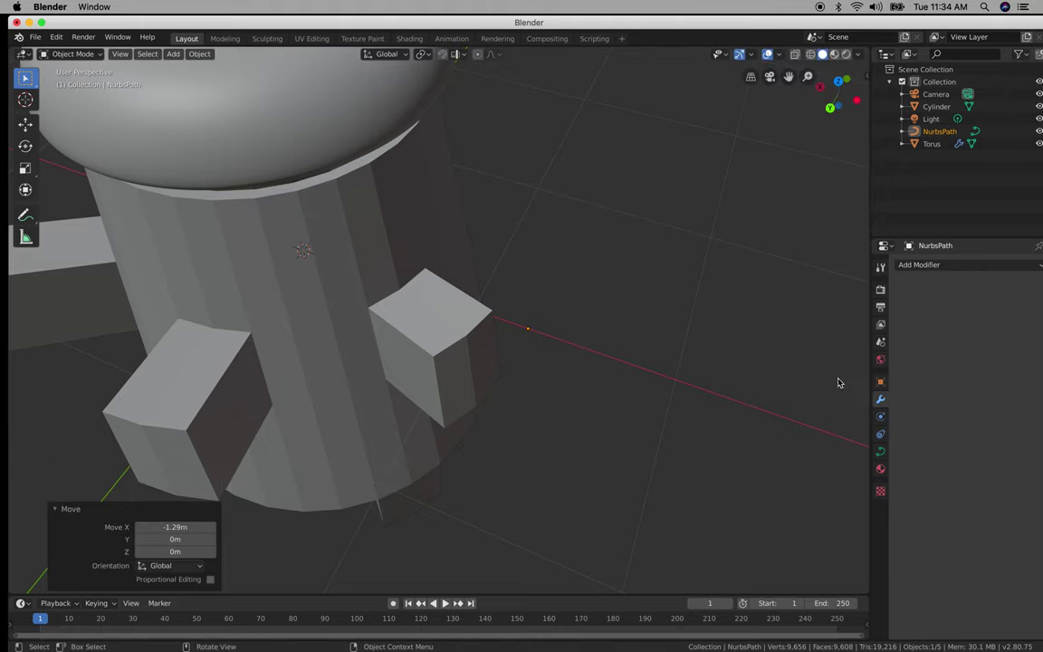
Set the path's geometry Extrude to 0.01m so it shows as a ribbon.
left_click(880, 453)
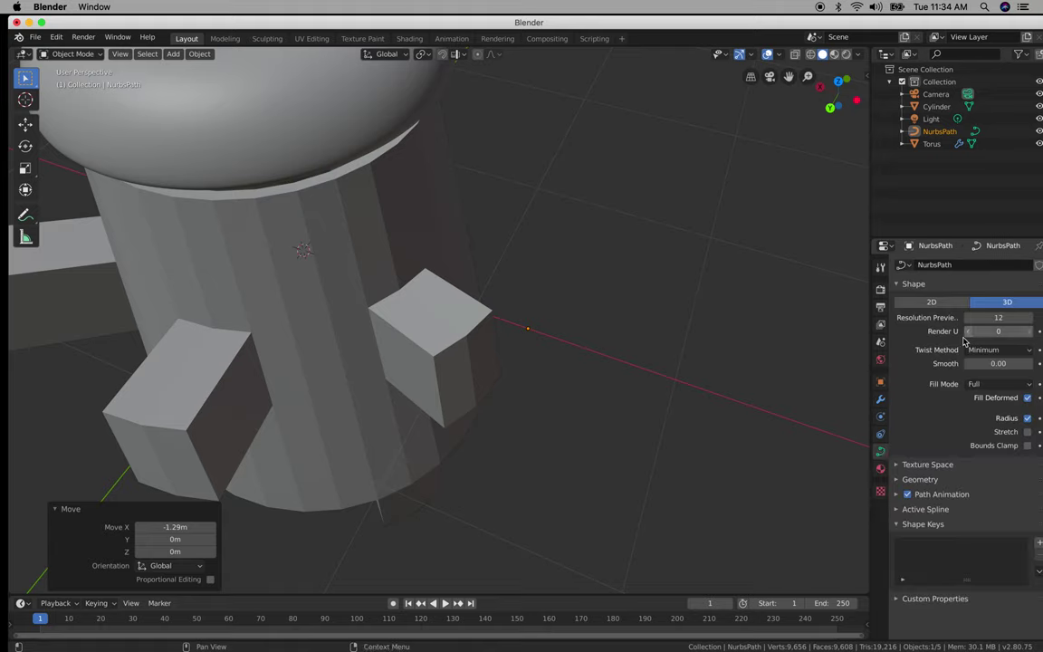
left_click(916, 479)
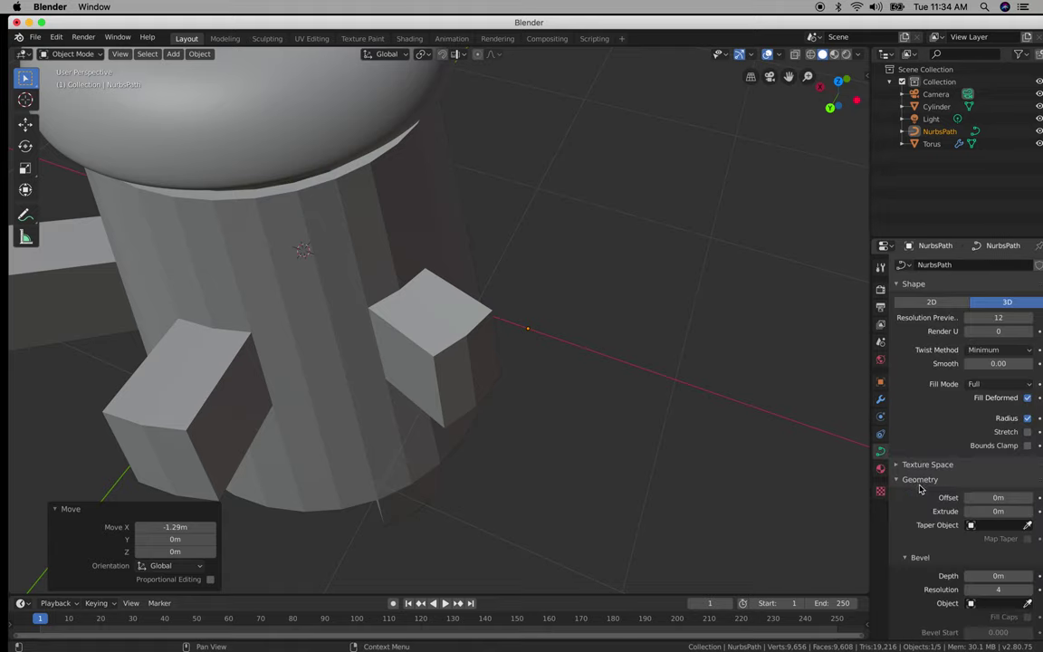
middle_click_drag(566, 354, 516, 313)
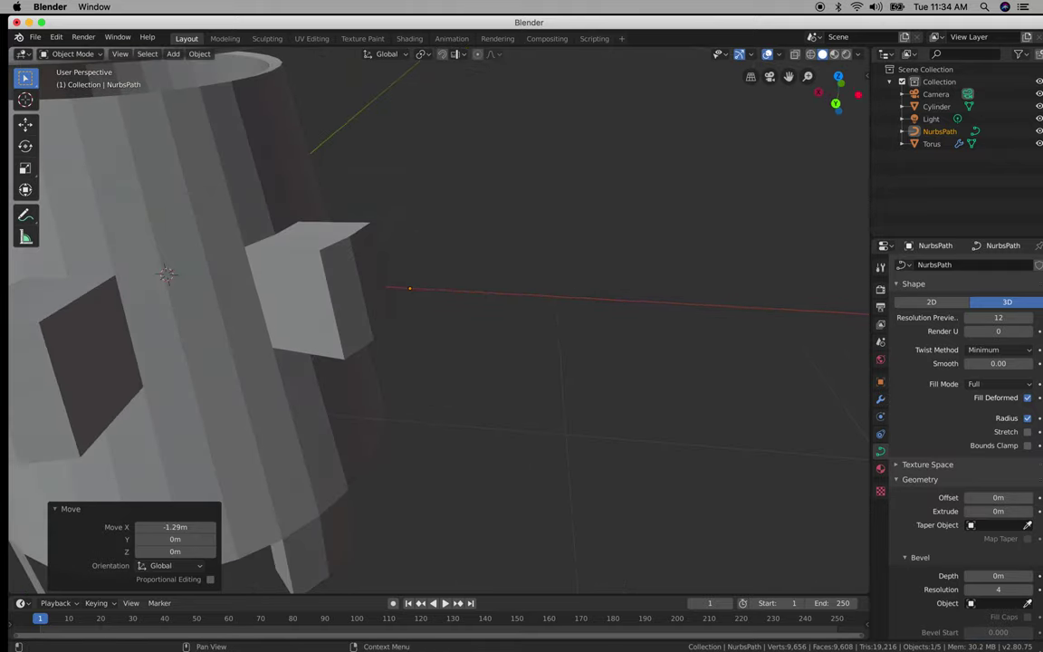
left_click(1026, 511)
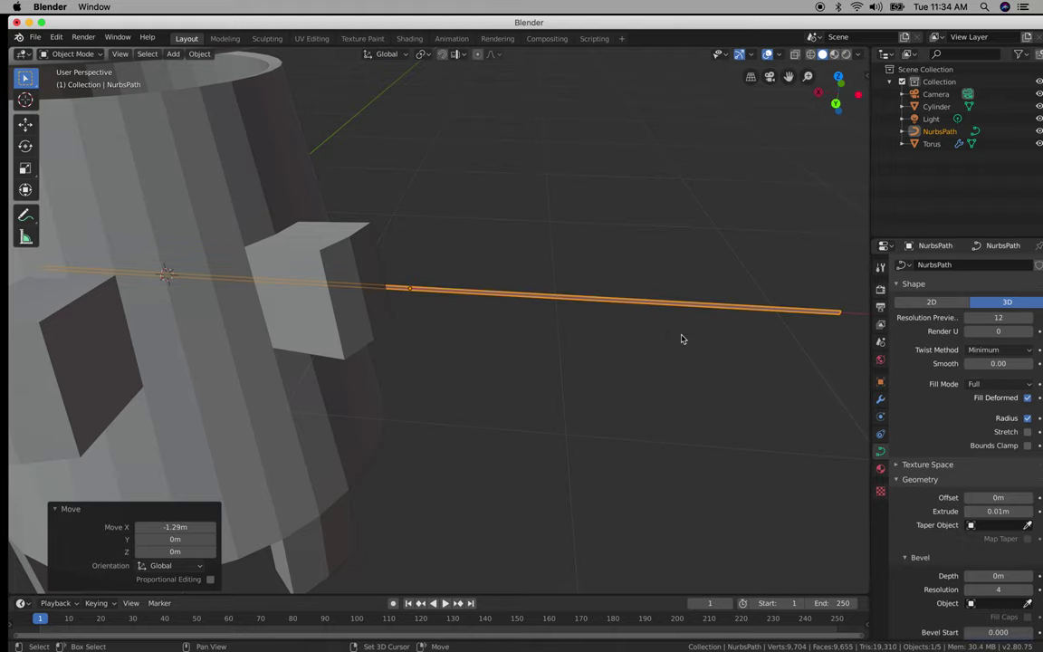
middle_click_drag(683, 339, 615, 355)
Raise the path 0.587m along Z.
key("g")
key("z")
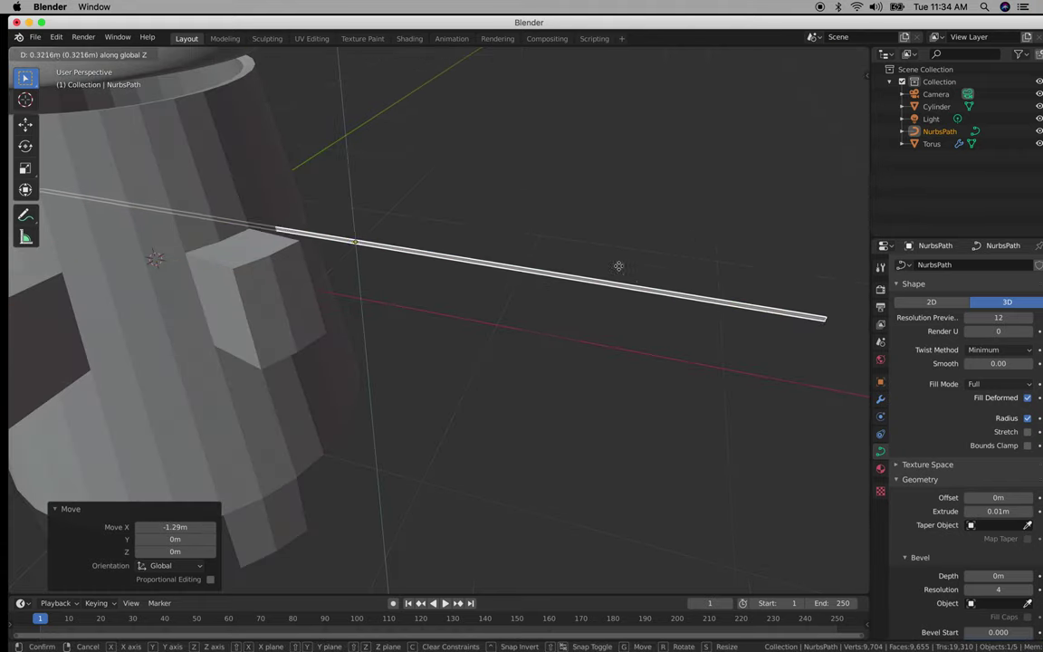
left_click(616, 239)
middle_click_drag(618, 244, 599, 261)
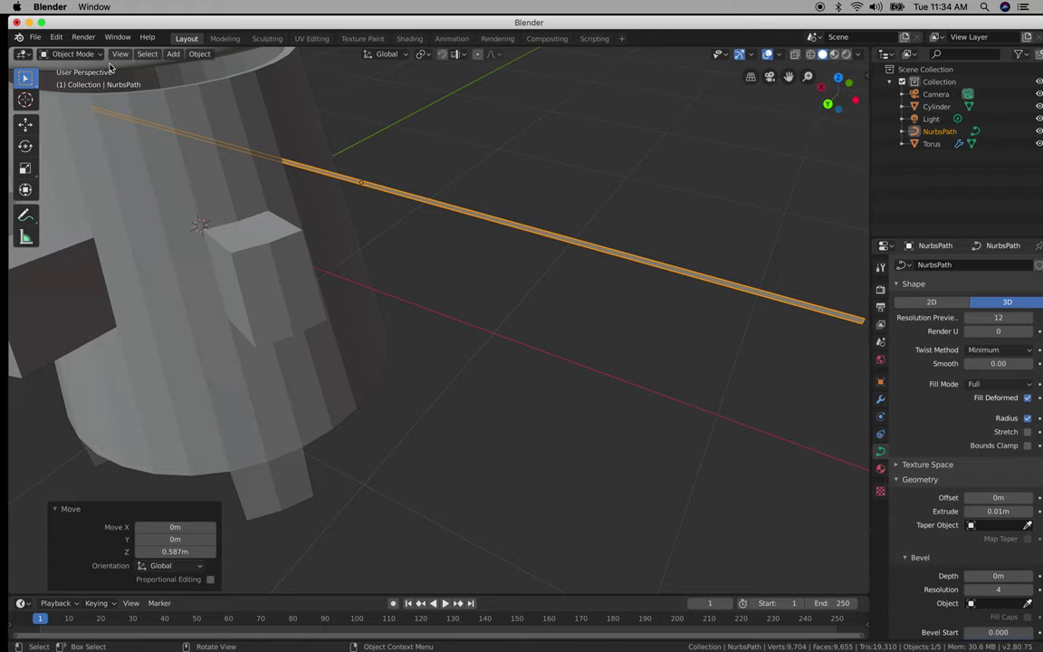
key("Tab")
Select one of the path's control points and raise it along Z.
middle_click_drag(407, 203, 323, 191)
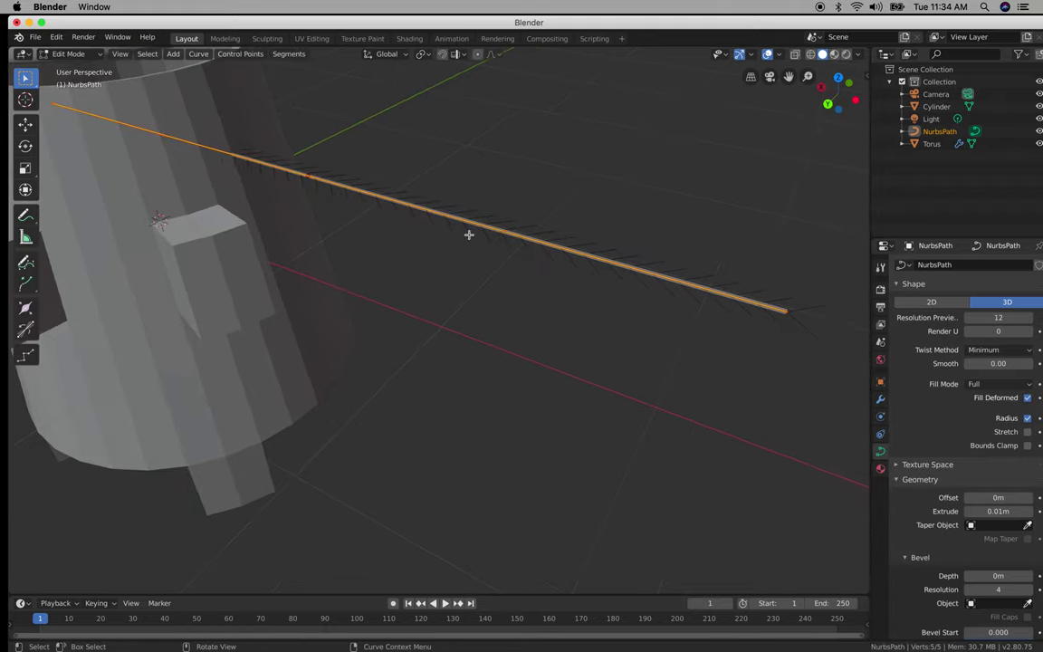
left_click(498, 237)
middle_click_drag(497, 237, 555, 230)
key("g")
key("z")
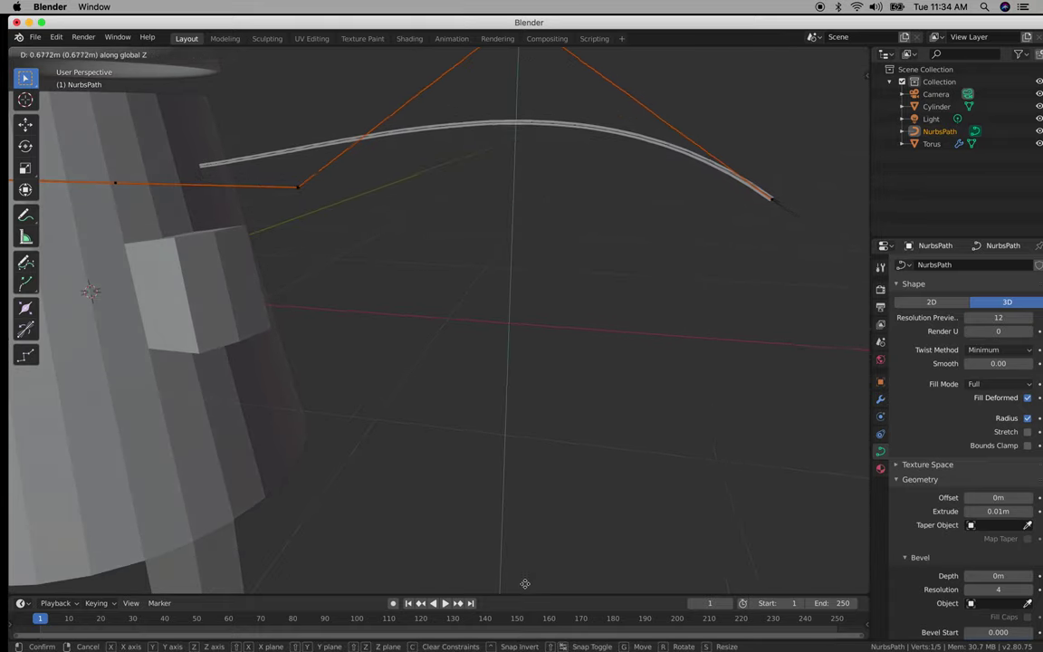
left_click(517, 480)
scroll(617, 510, "up", 2)
scroll(616, 510, "down", 5)
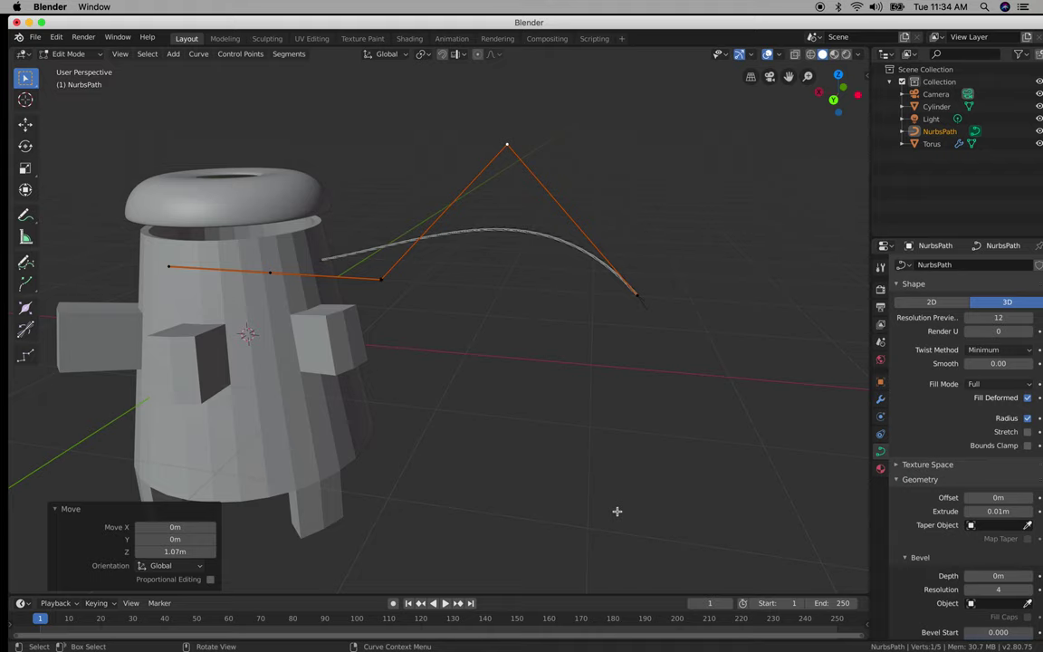
middle_click_drag(616, 510, 208, 352)
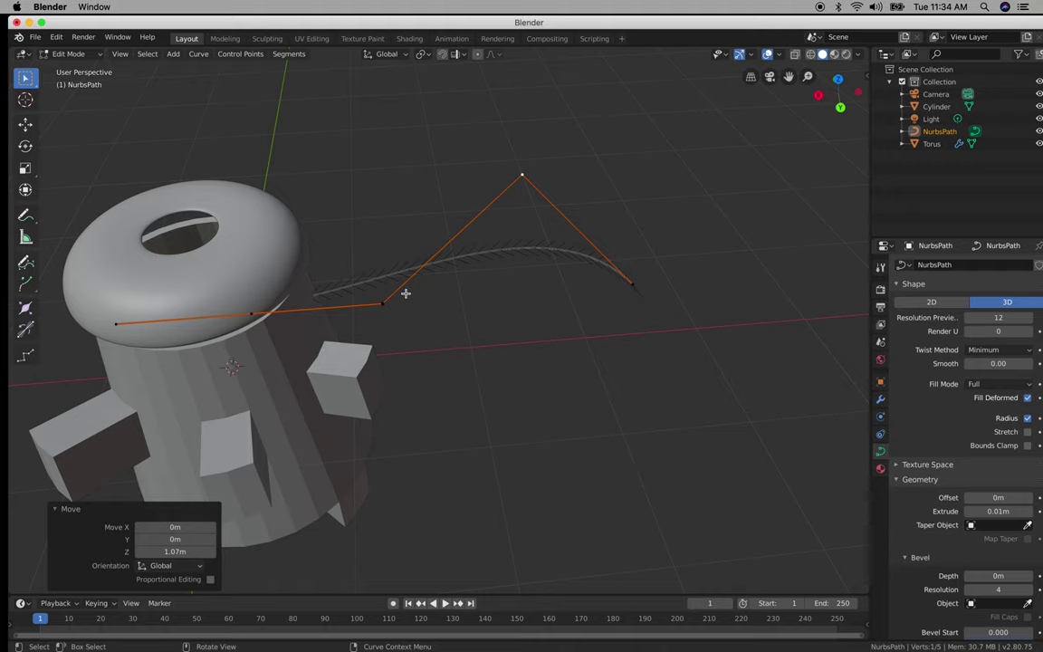
Raise the path's end point along Z, then slide it with its neighbour 1.58m along X.
left_click(627, 297)
key("g")
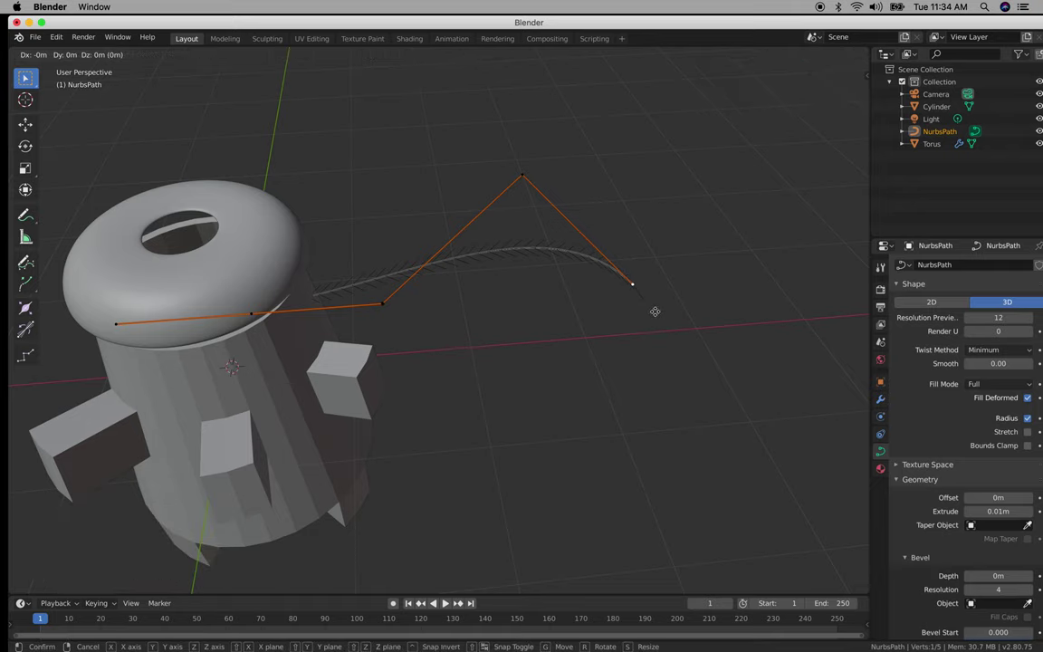
key("z")
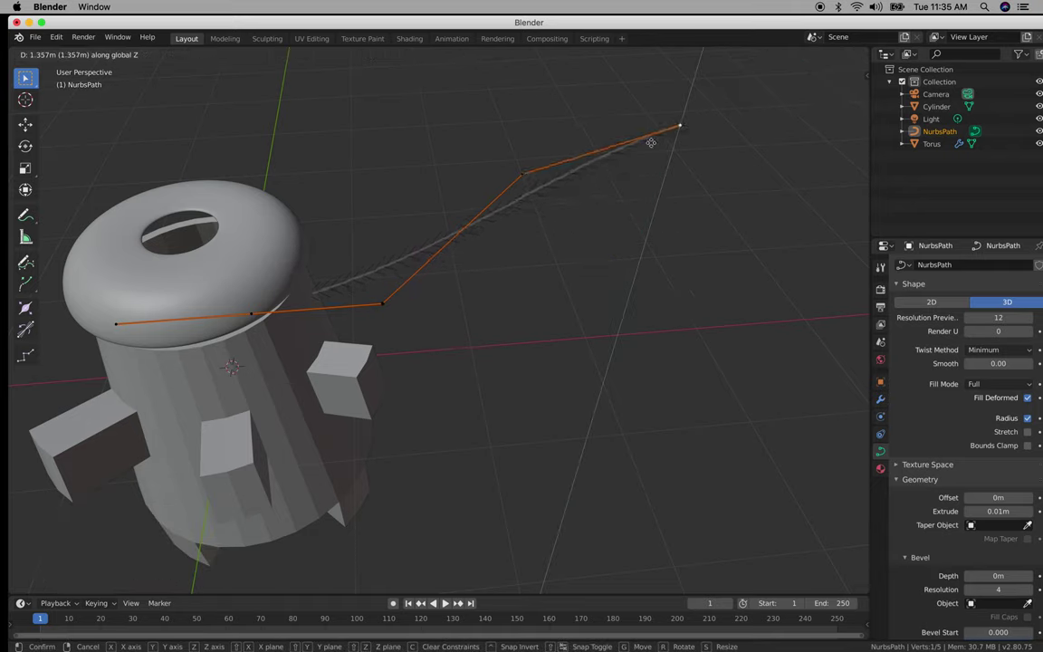
left_click(655, 142)
left_click(521, 174)
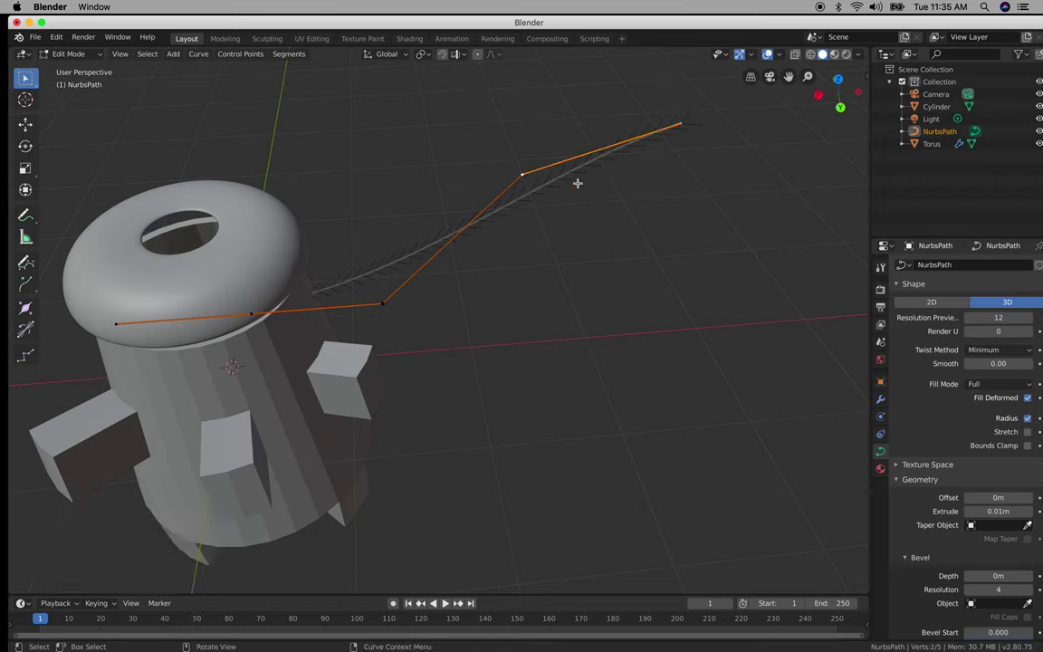
key("g")
key("x")
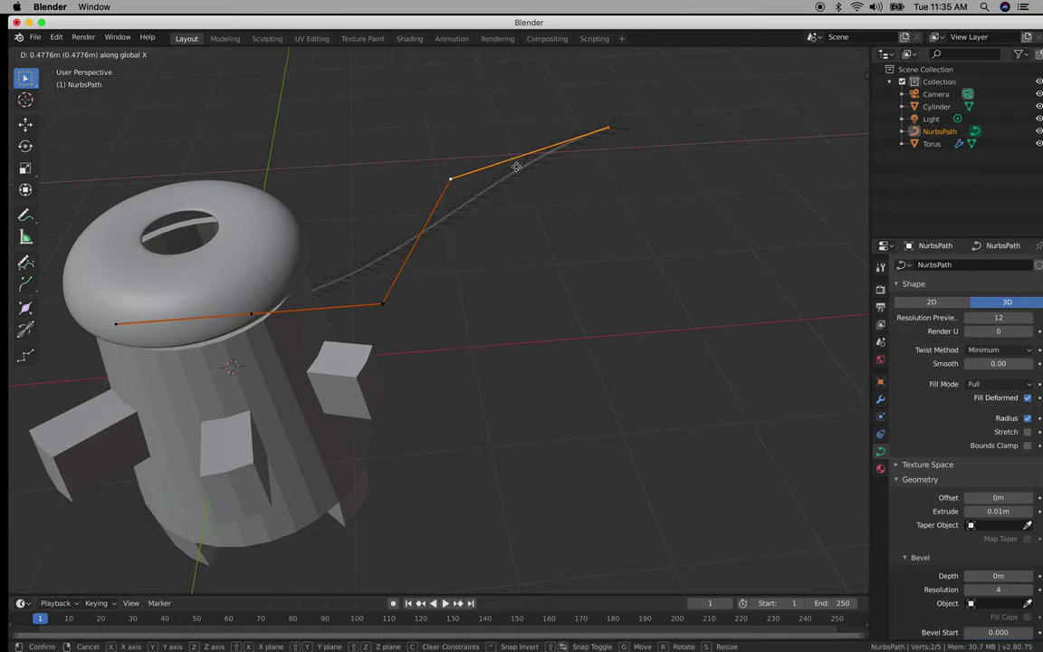
left_click(346, 172)
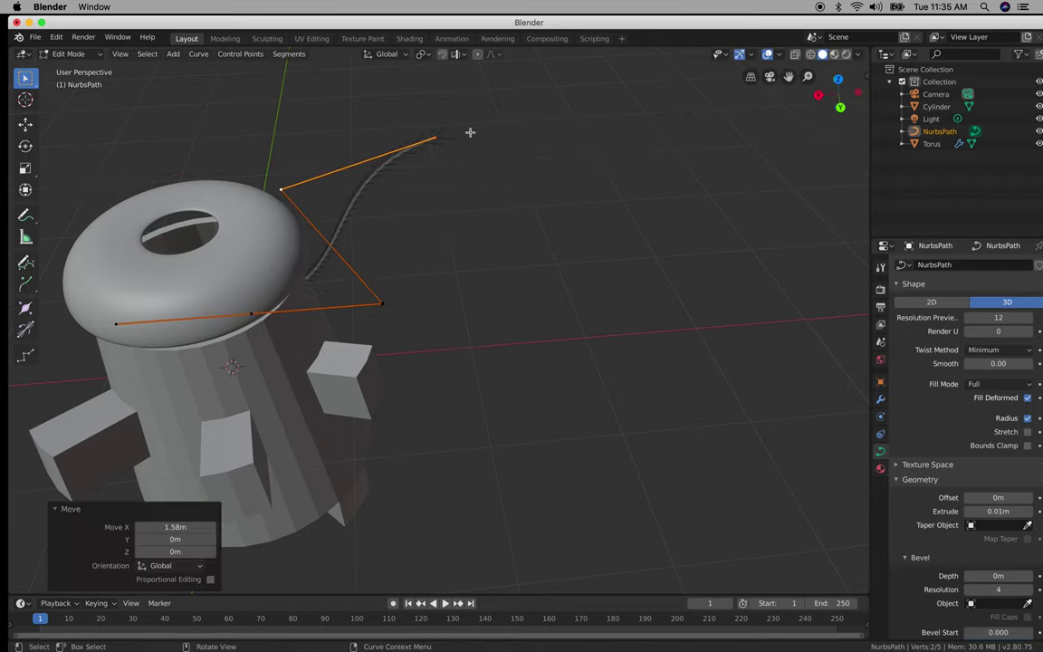
Slide the end point and another control point along X to shape the arch.
left_click(450, 134)
key("g")
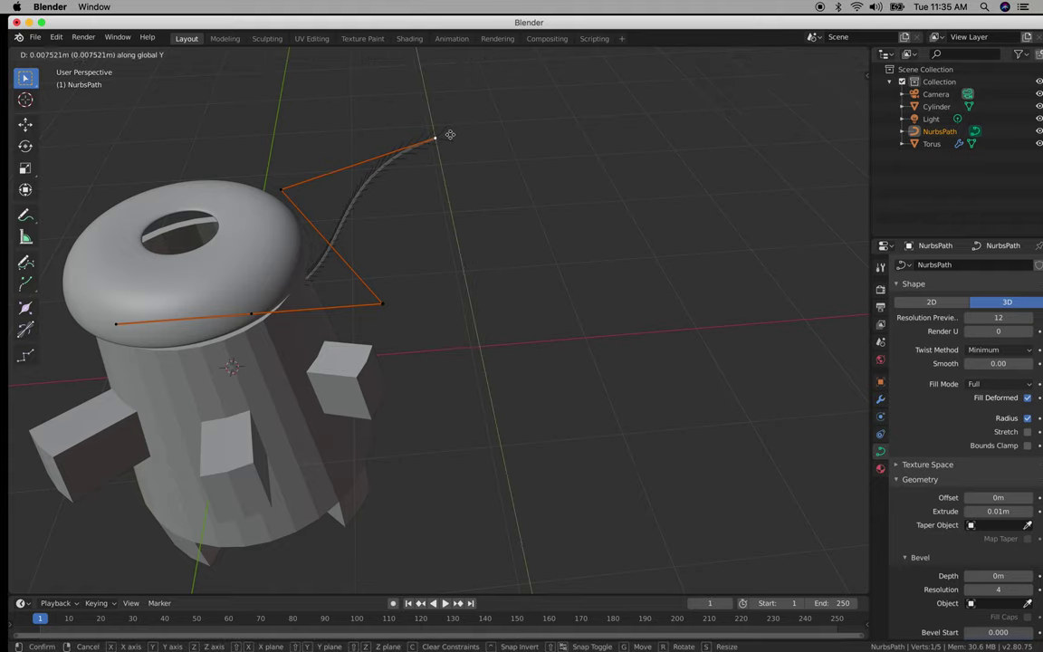
key("Escape")
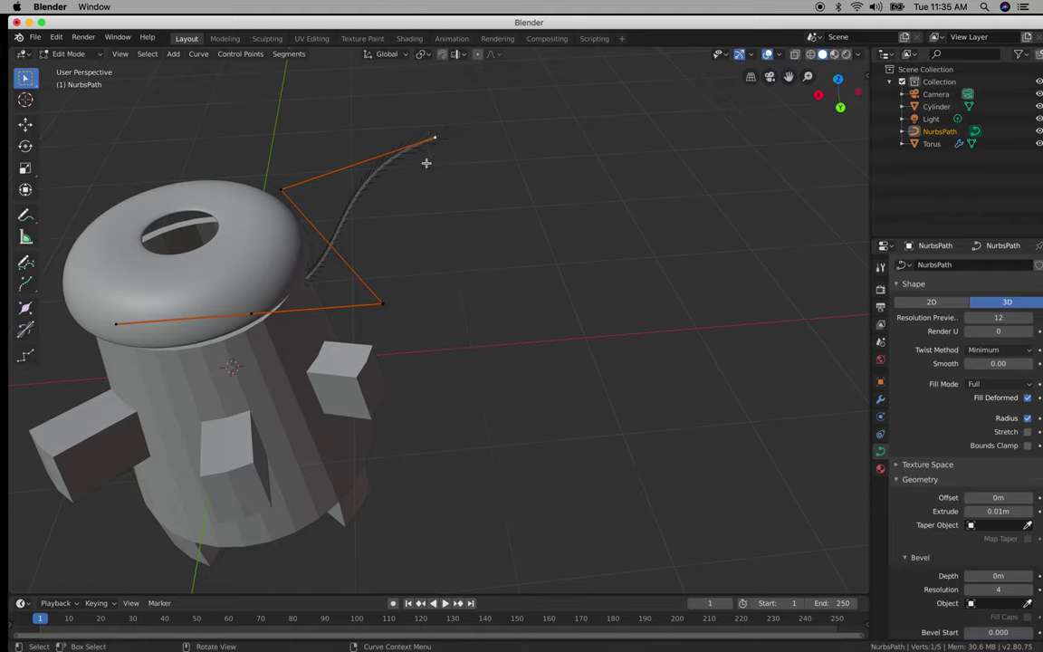
key("g")
key("x")
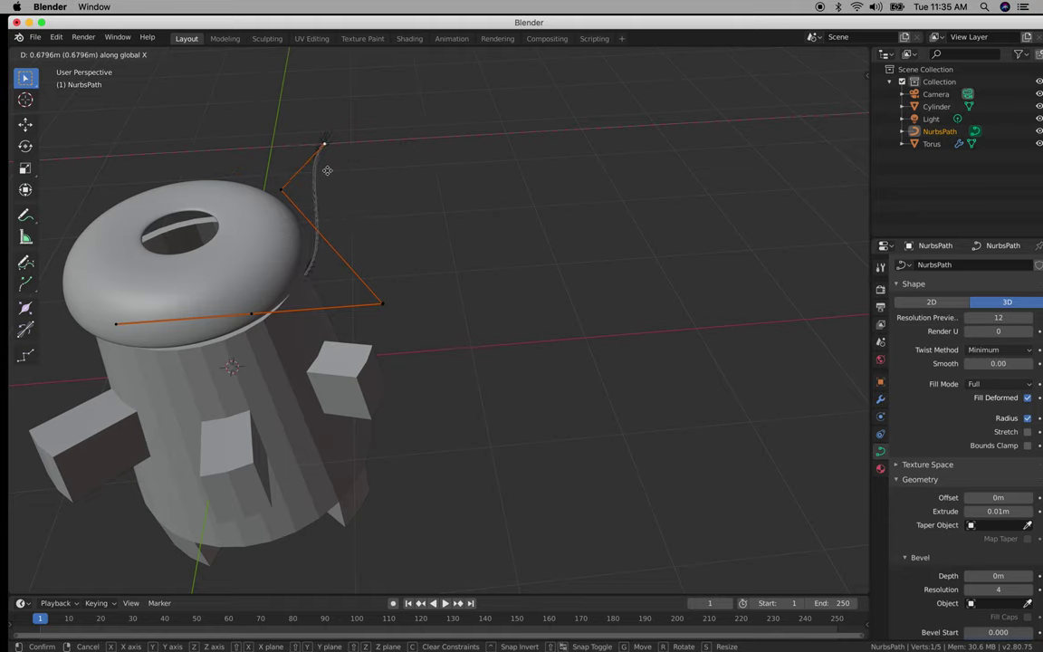
left_click(358, 168)
left_click(291, 194)
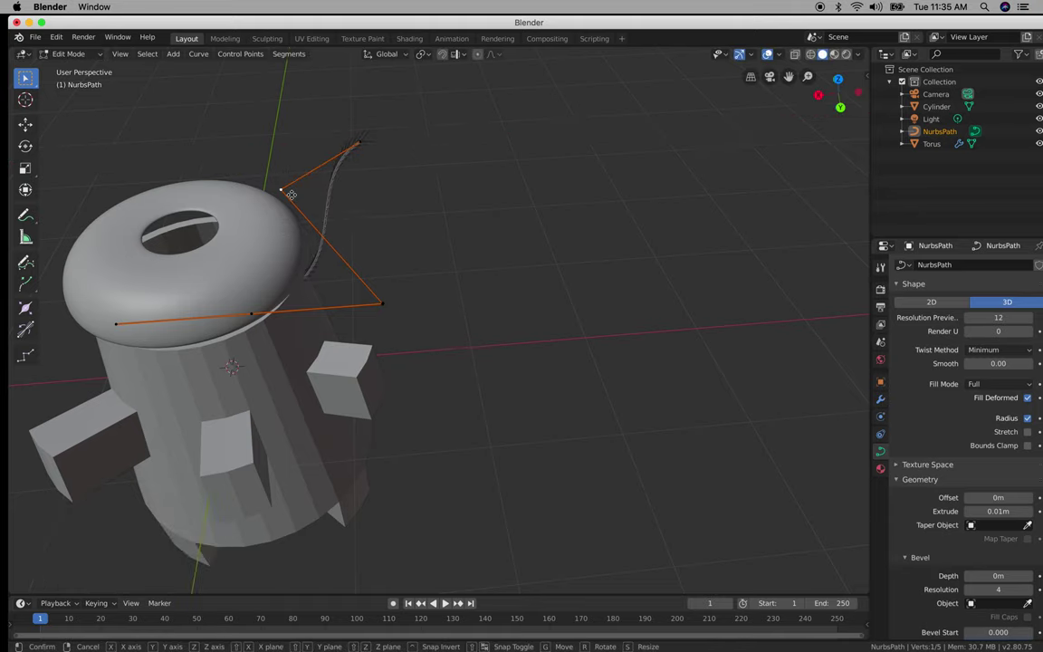
key("g")
key("x")
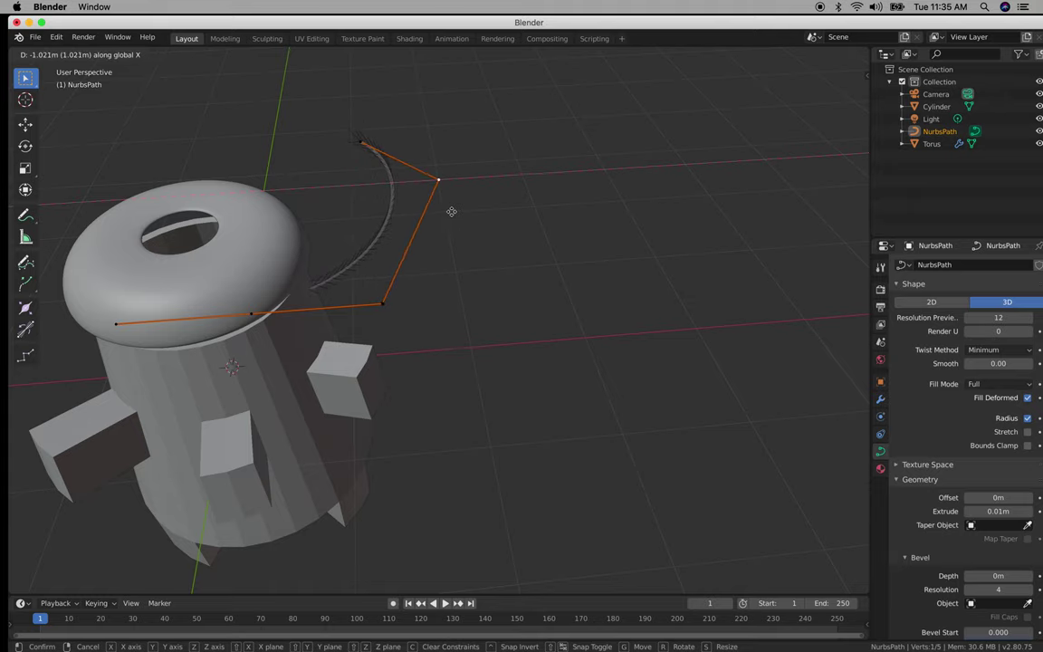
left_click(465, 209)
left_click(360, 144)
Extrude a new point from the path's tip, placing it 0.393m lower.
middle_click_drag(372, 217, 385, 183)
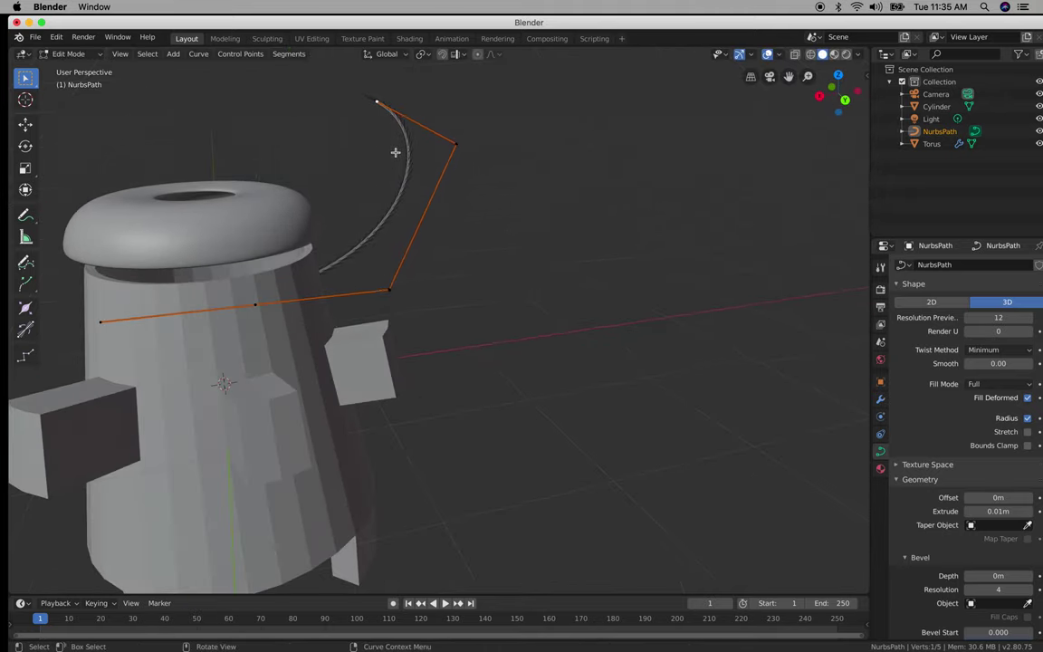
mouse_move(389, 169)
middle_mouse_down()
mouse_move(384, 186)
mouse_move(400, 176)
middle_mouse_up()
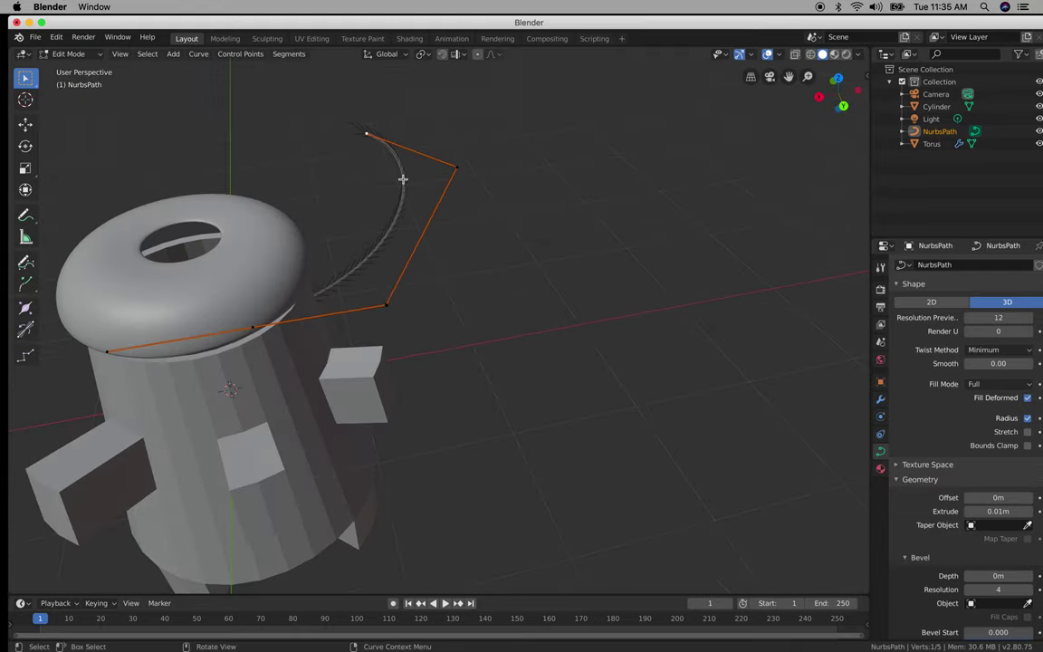
key("g")
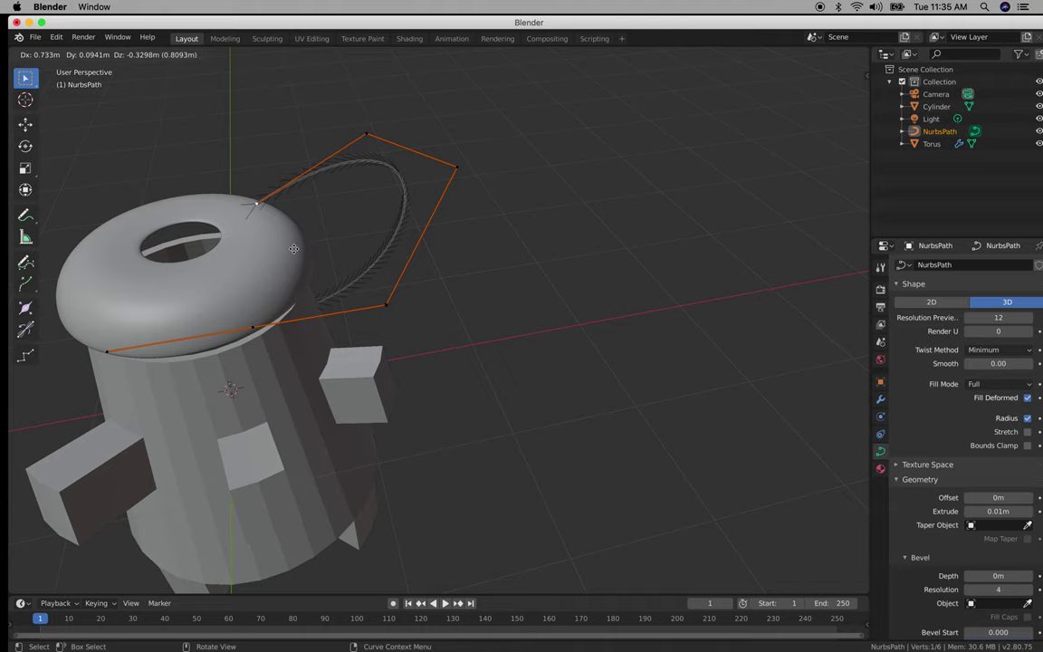
key("Escape")
key("e")
key("z")
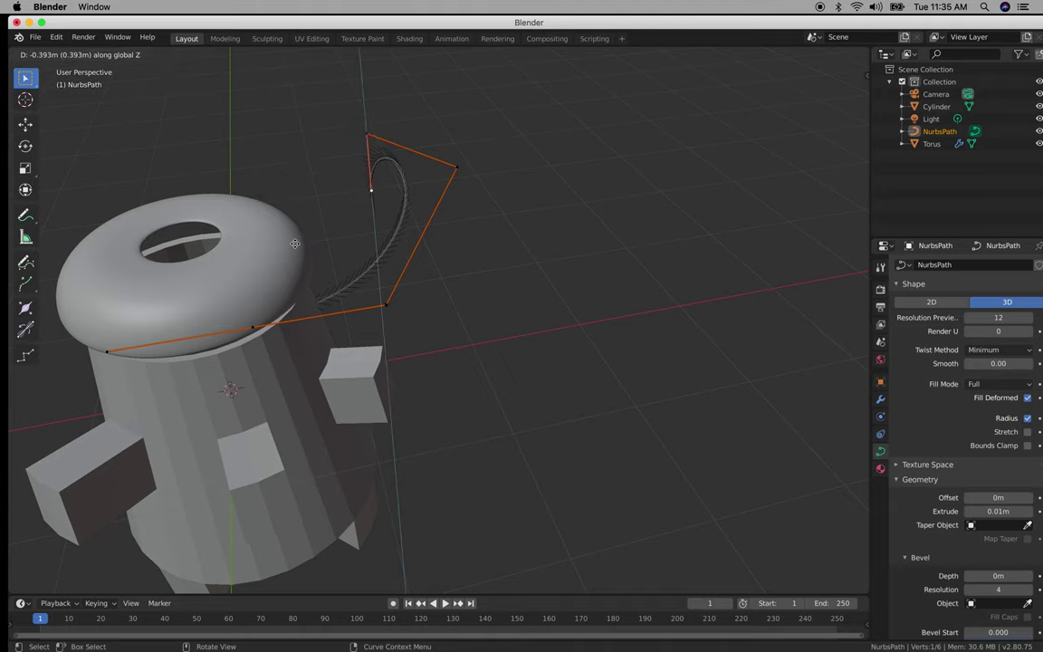
left_click(294, 243)
Slide the new point 0.719m along X and lower it slightly along Z.
key("g")
key("y")
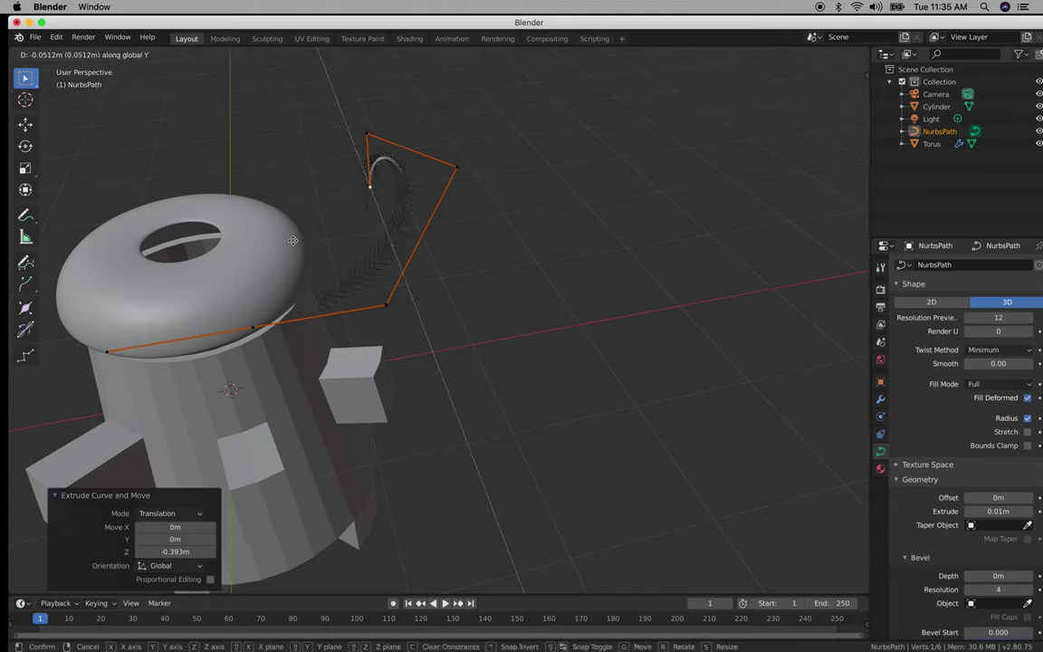
key("x")
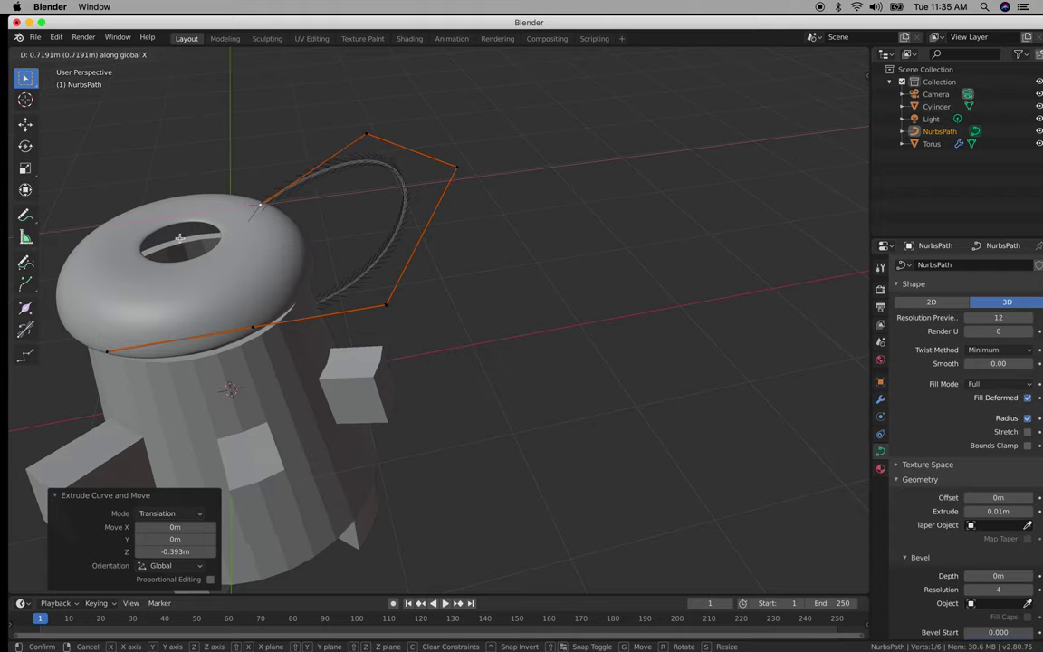
left_click(179, 237)
middle_click_drag(179, 238, 674, 165)
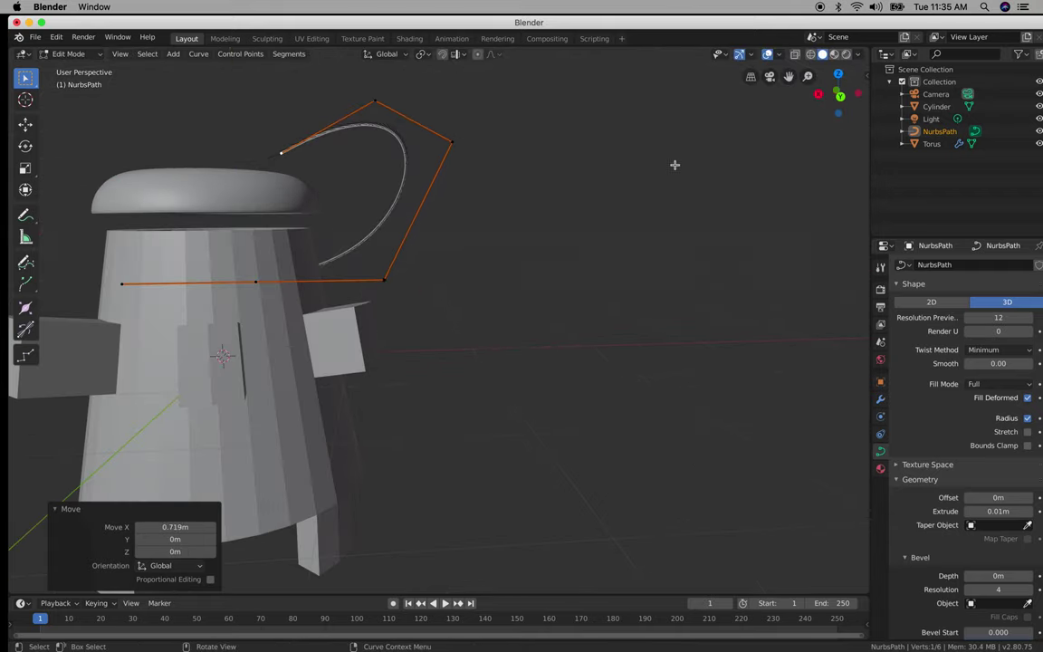
key("g")
key("z")
left_click(523, 197)
Extrude one more point 0.185m lower and return to Object Mode.
key("e")
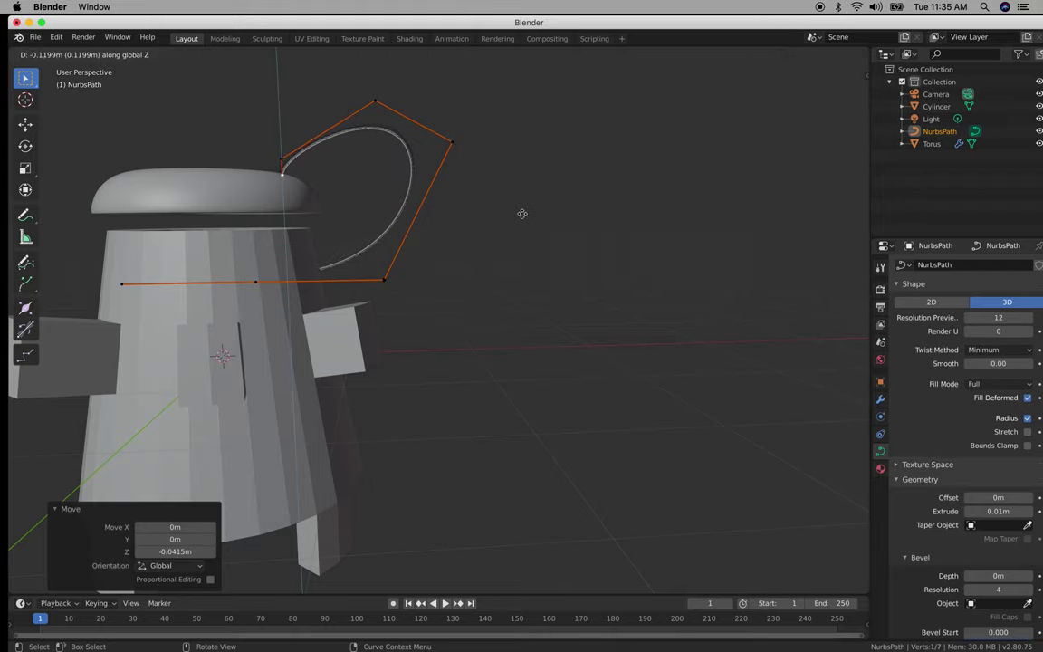
left_click(520, 221)
key("Tab")
middle_click_drag(504, 197, 533, 193)
middle_click_drag(527, 206, 521, 215)
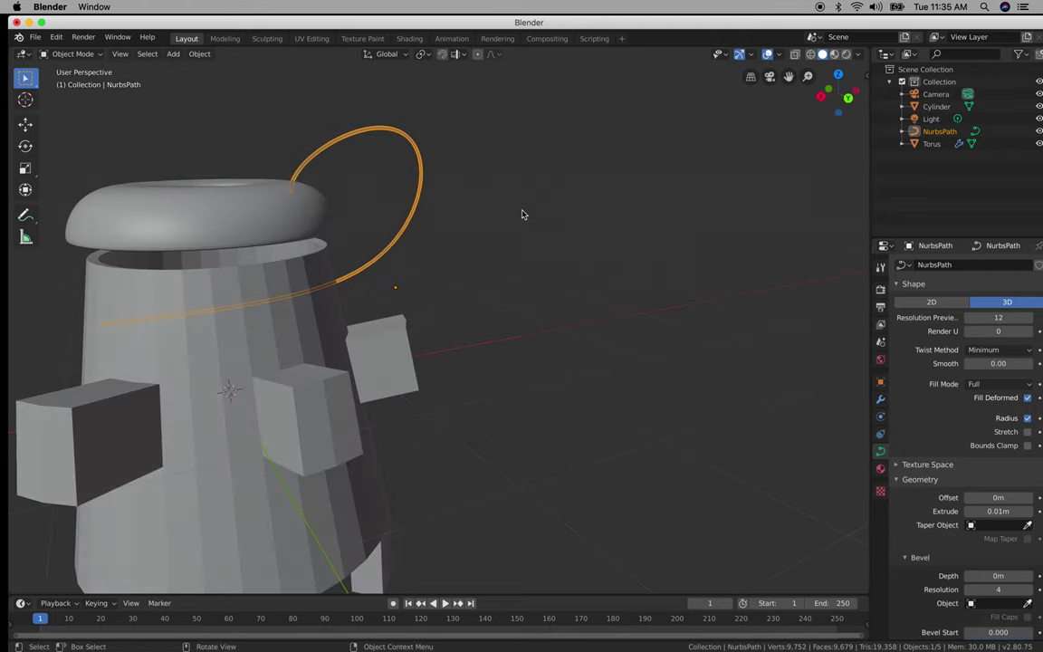
In Edit Mode, select the curve's two end points and delete them as vertices.
key("Tab")
mouse_move(288, 321)
middle_mouse_down()
mouse_move(354, 431)
mouse_move(379, 412)
mouse_move(291, 344)
middle_mouse_up()
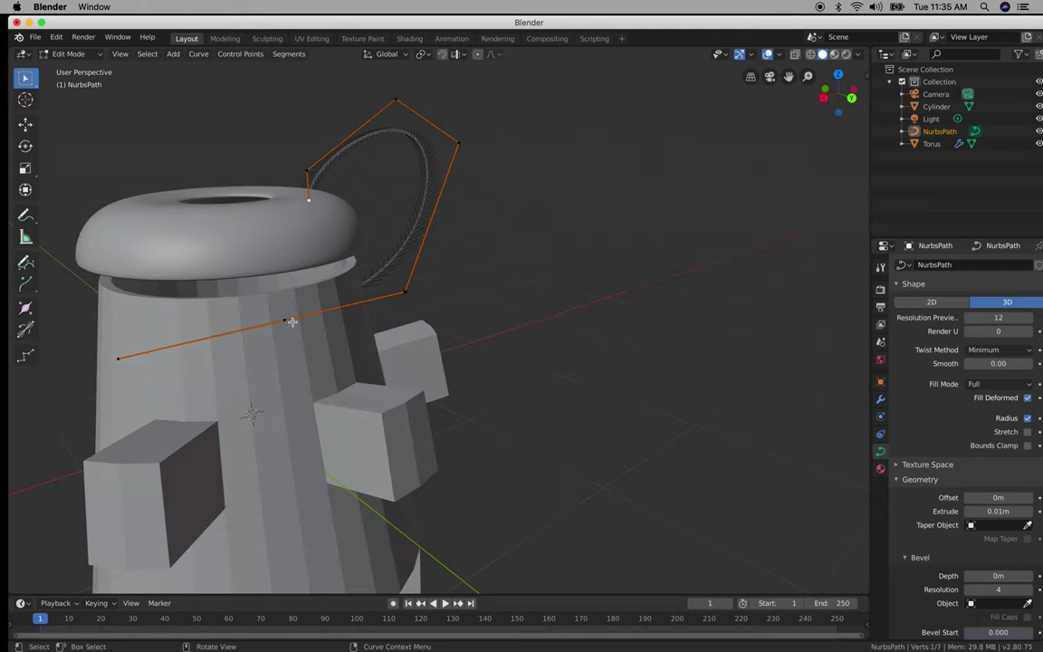
key("Tab")
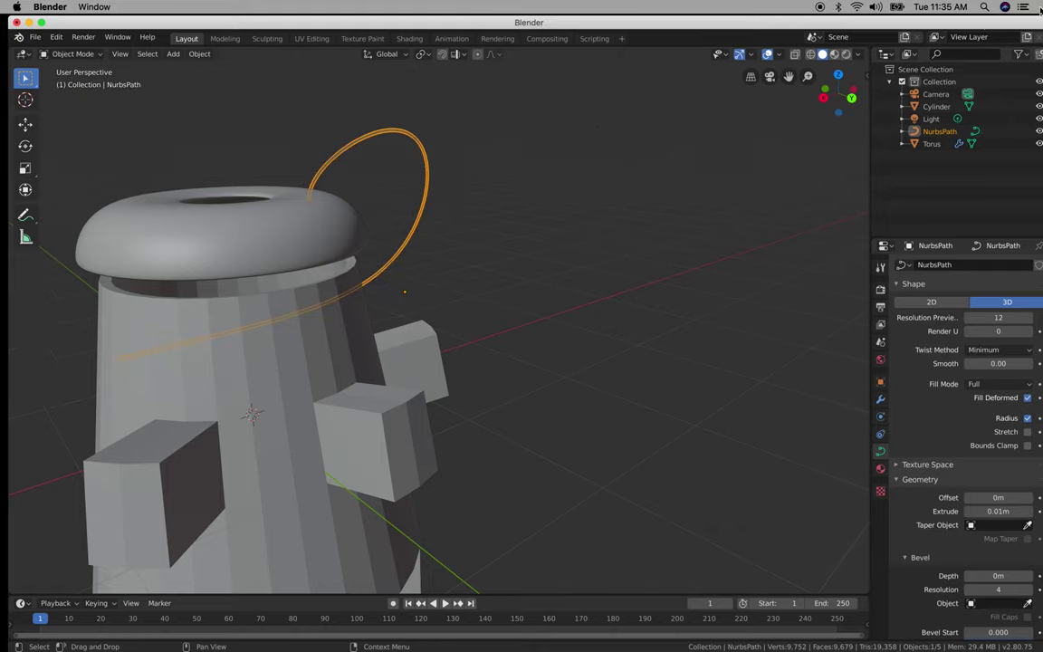
key("Tab")
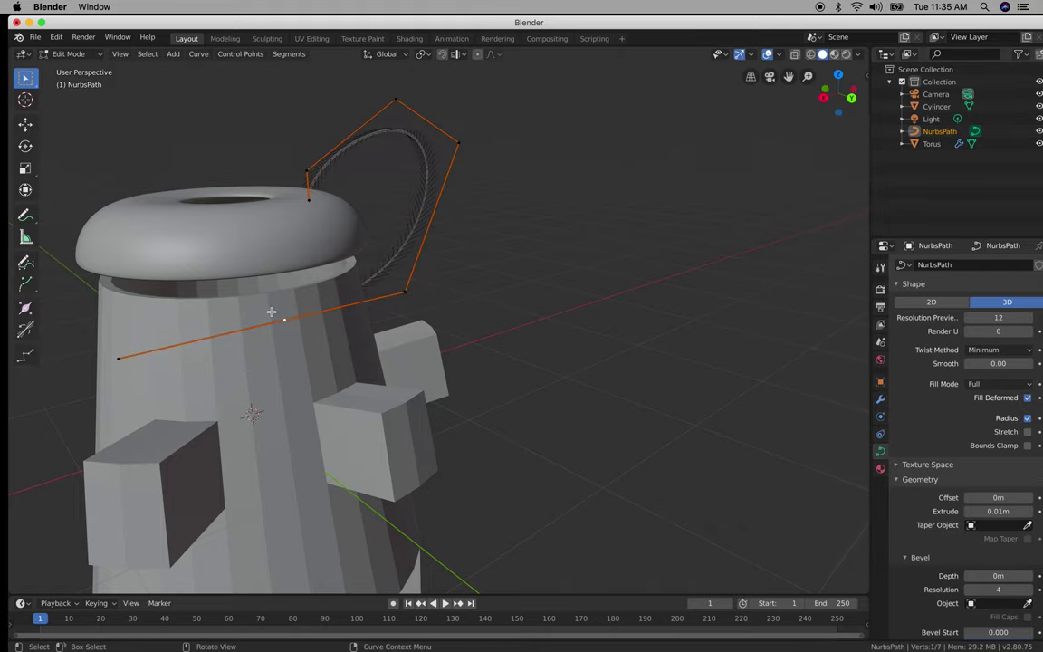
middle_click_drag(276, 306, 238, 315)
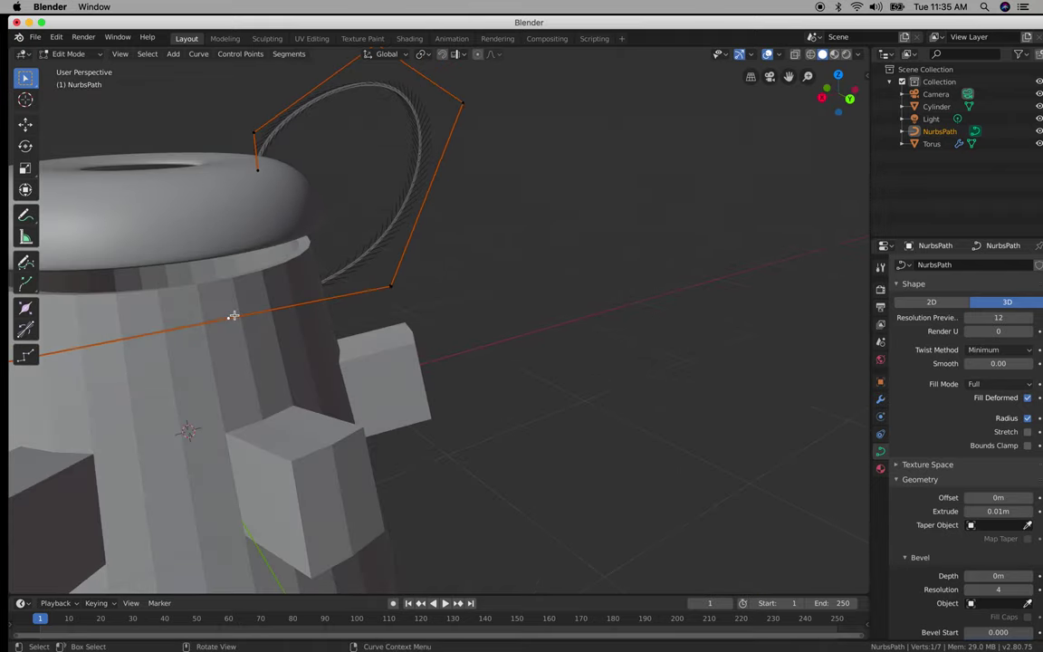
scroll(256, 310, "down", 3, "shift")
scroll(252, 300, "up", 3)
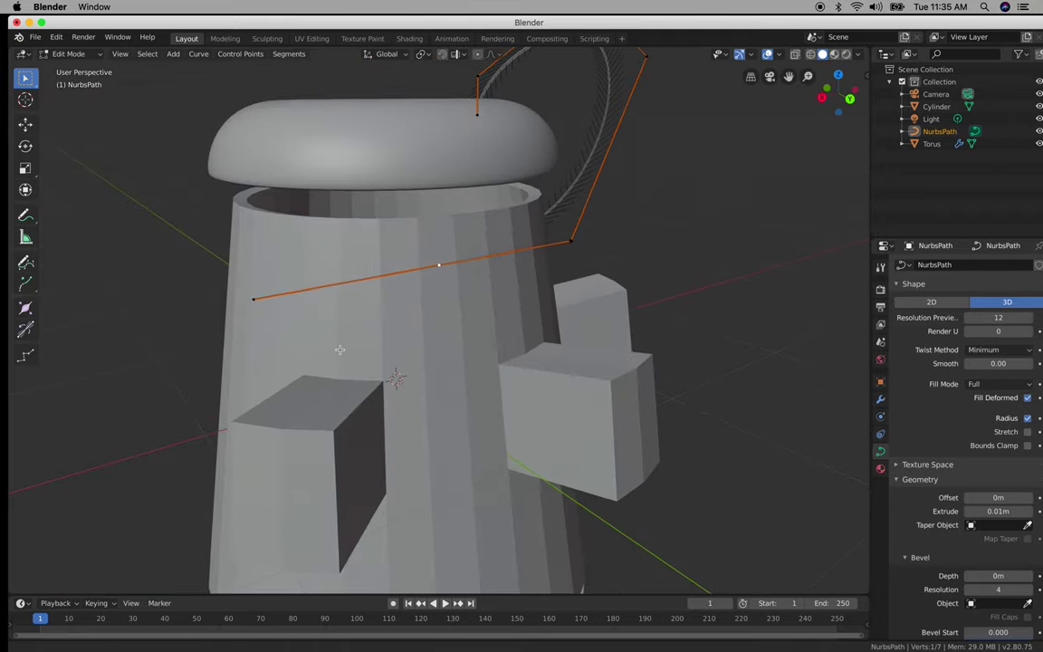
left_click(254, 301, "shift")
key("x")
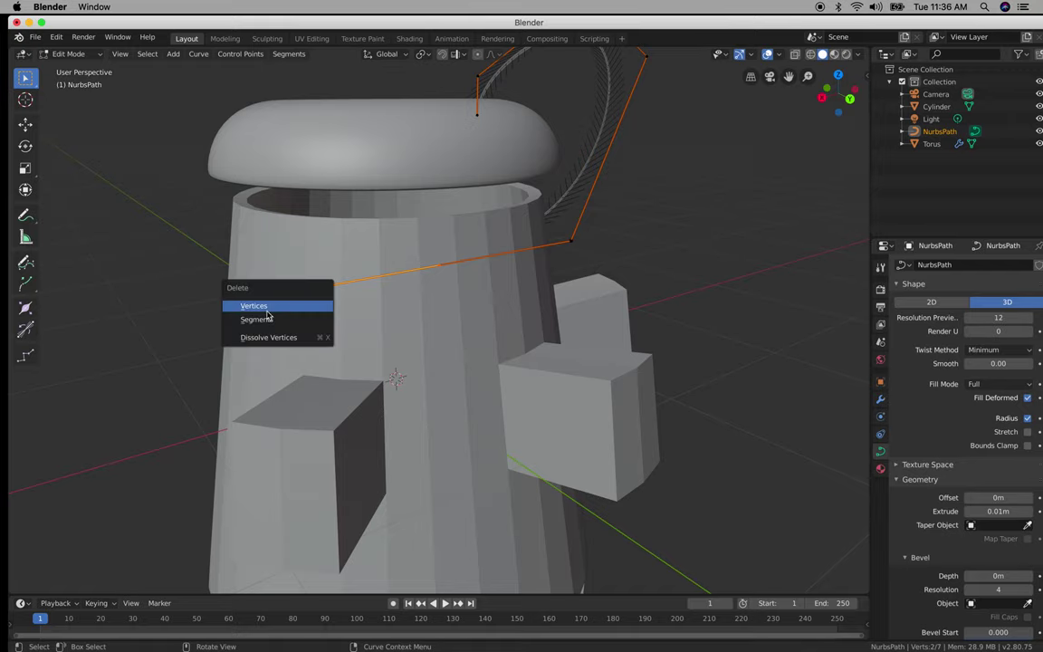
left_click(267, 309)
middle_click_drag(471, 252, 480, 293)
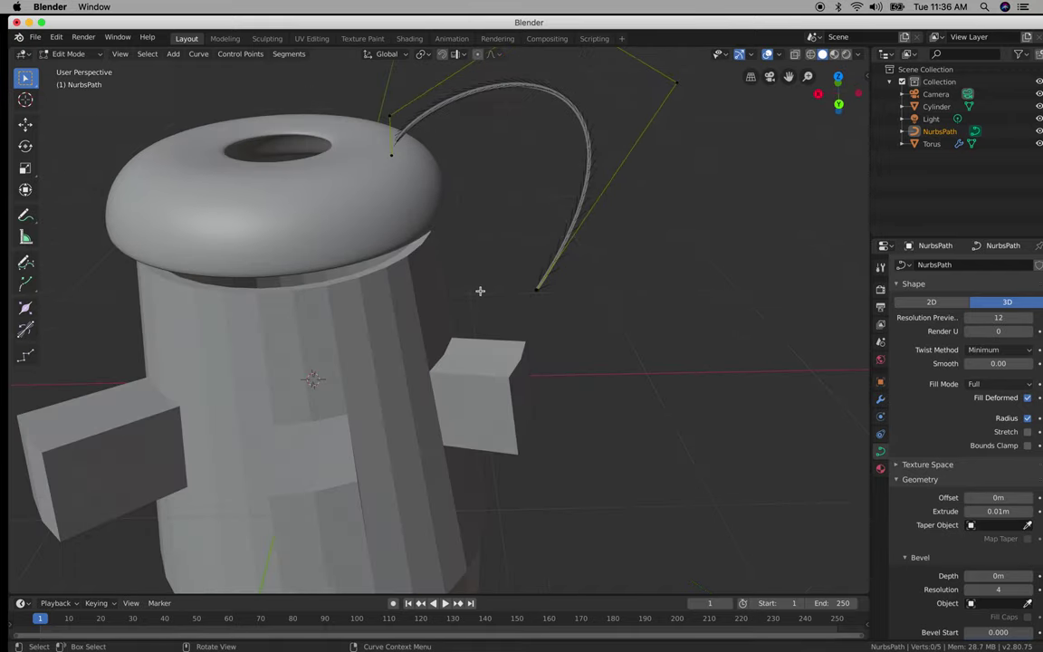
key("z")
left_click(584, 289)
Undo that deletion, delete the segment between the two points instead, and return to Object Mode.
key("ctrl+z")
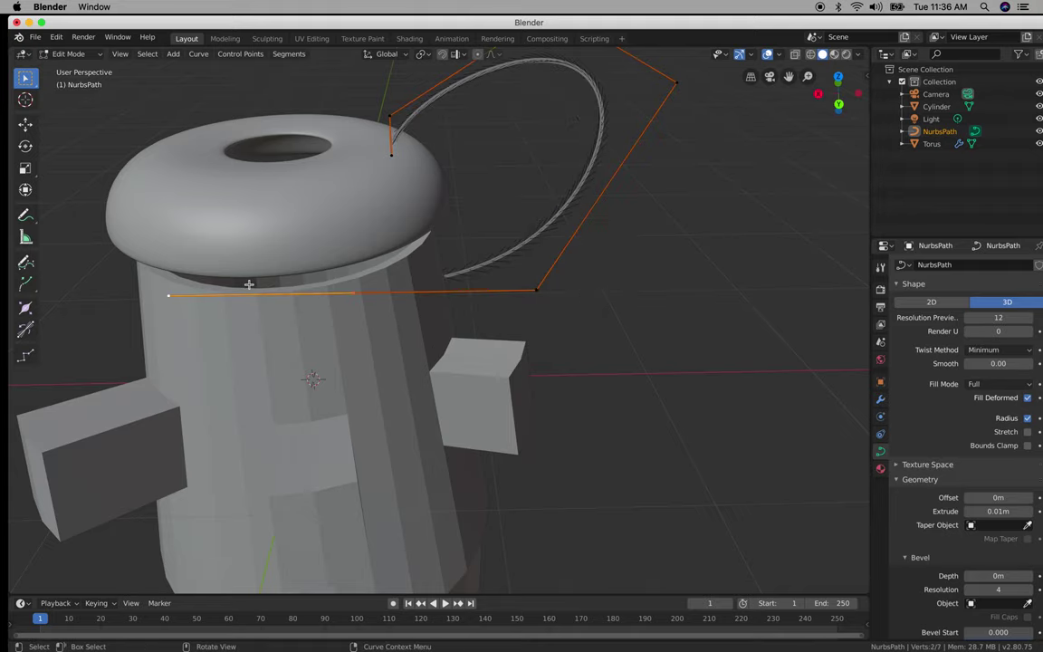
key("x")
left_click(249, 299)
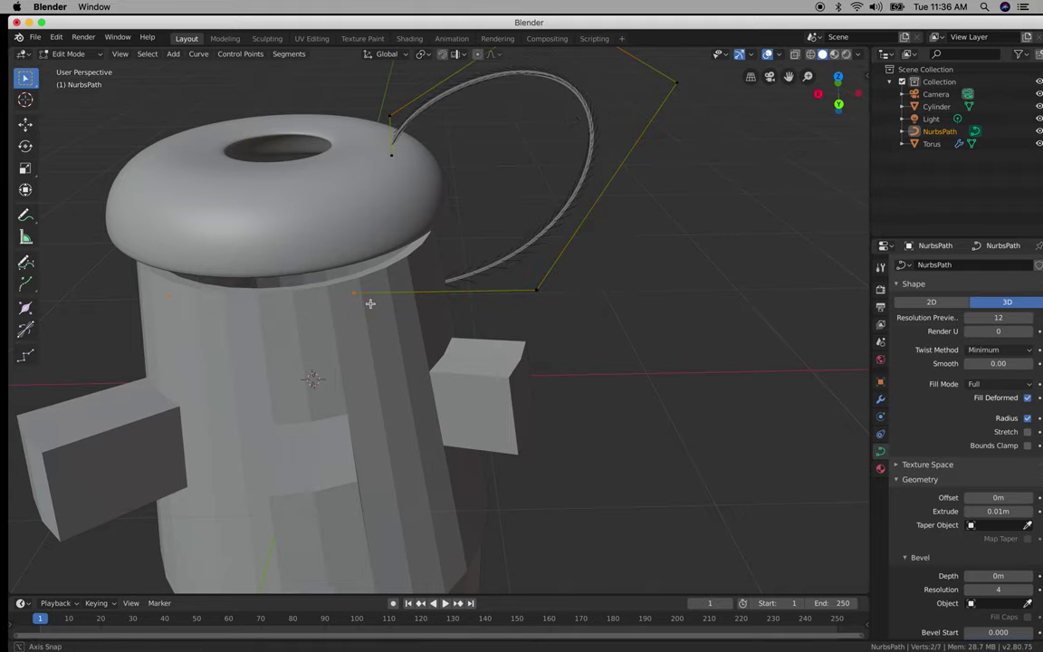
middle_click_drag(370, 303, 426, 316)
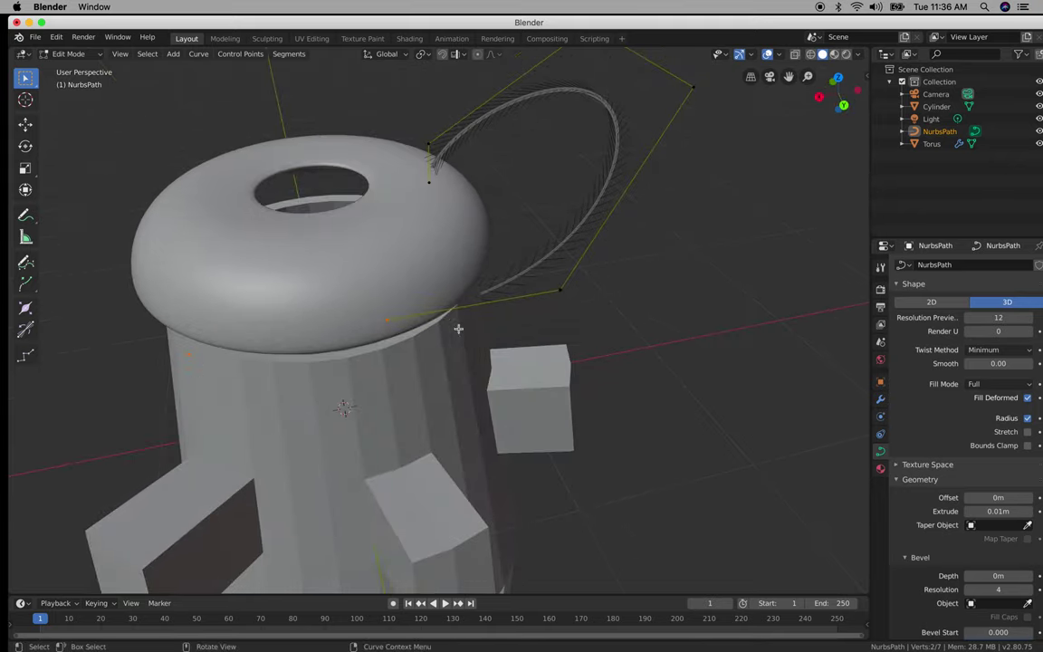
key("Tab")
middle_click_drag(496, 328, 586, 335)
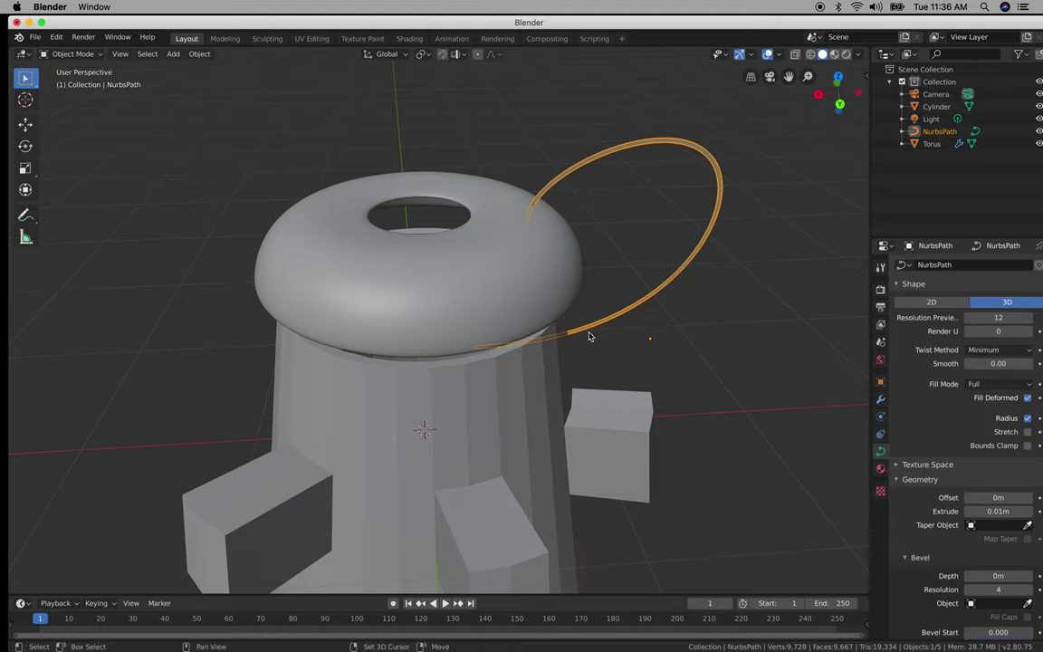
Duplicate the handle curve, move the copy 1.79 m left along X and tilt it 46° around Y.
key("shift+d")
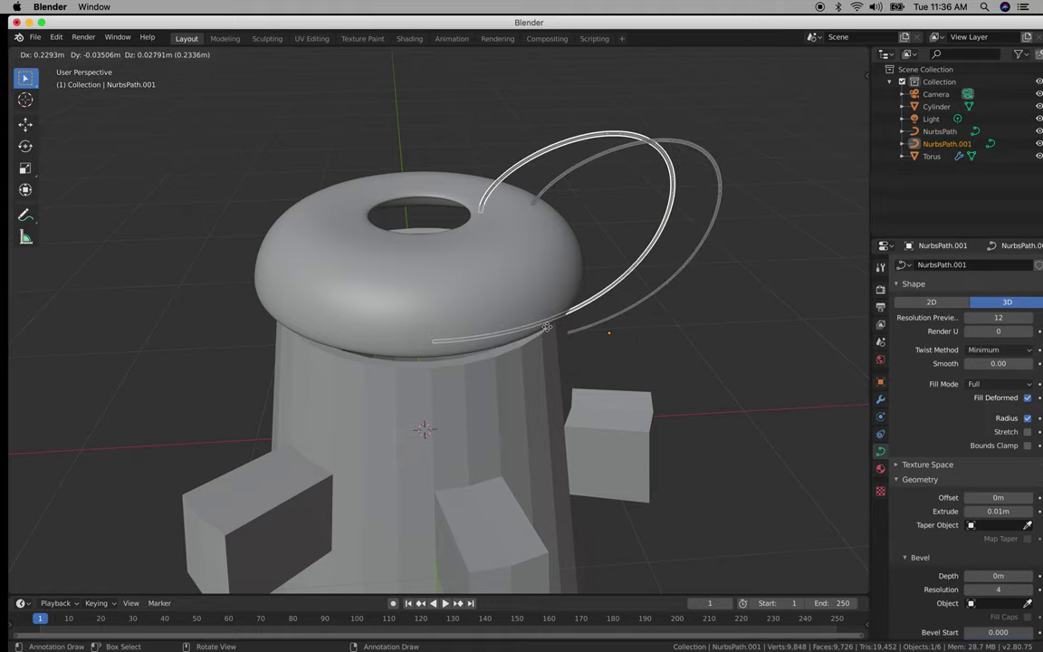
key("x")
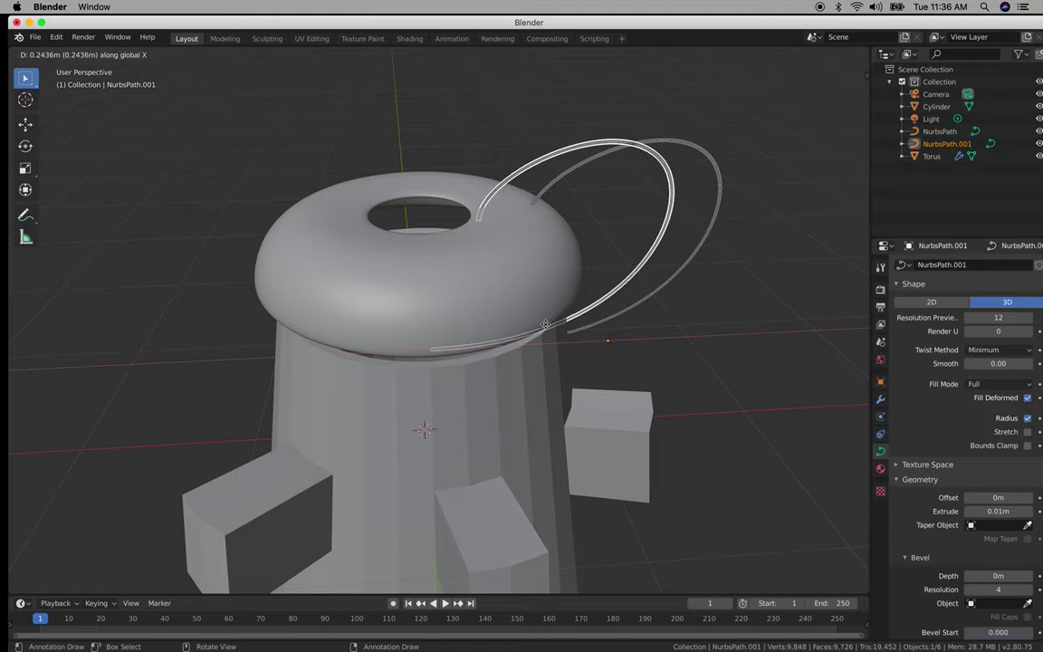
left_click(267, 297)
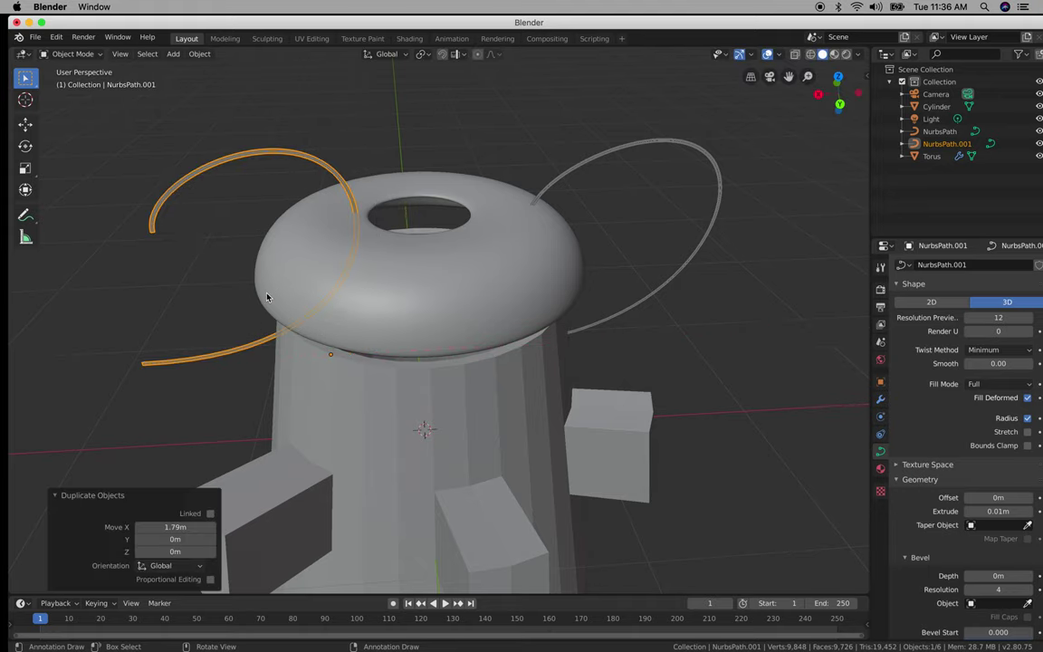
key("r")
key("x")
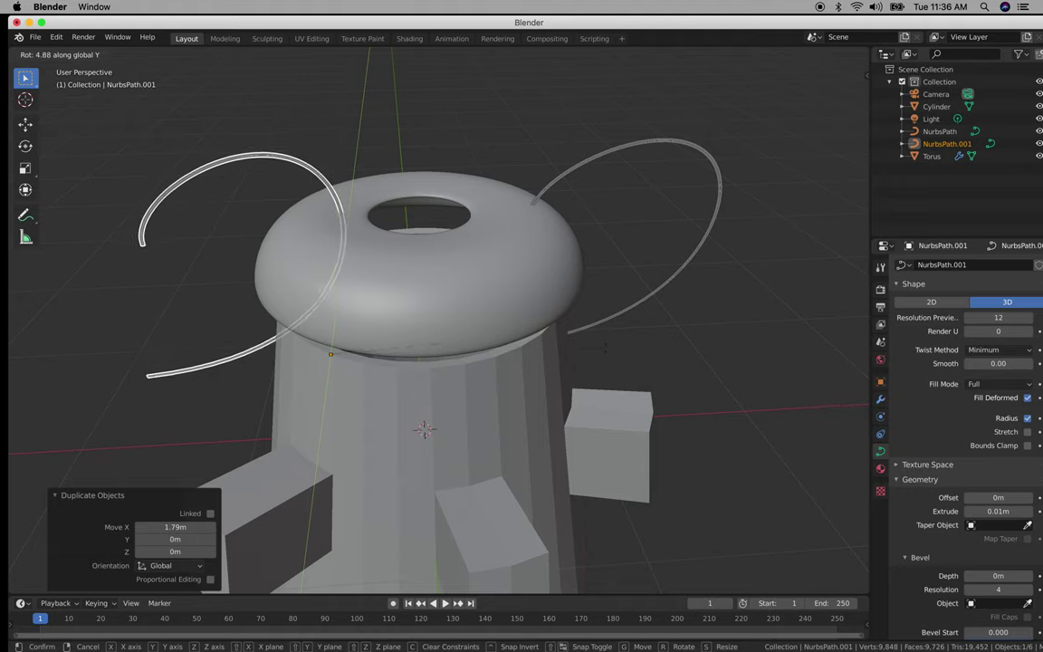
key("y")
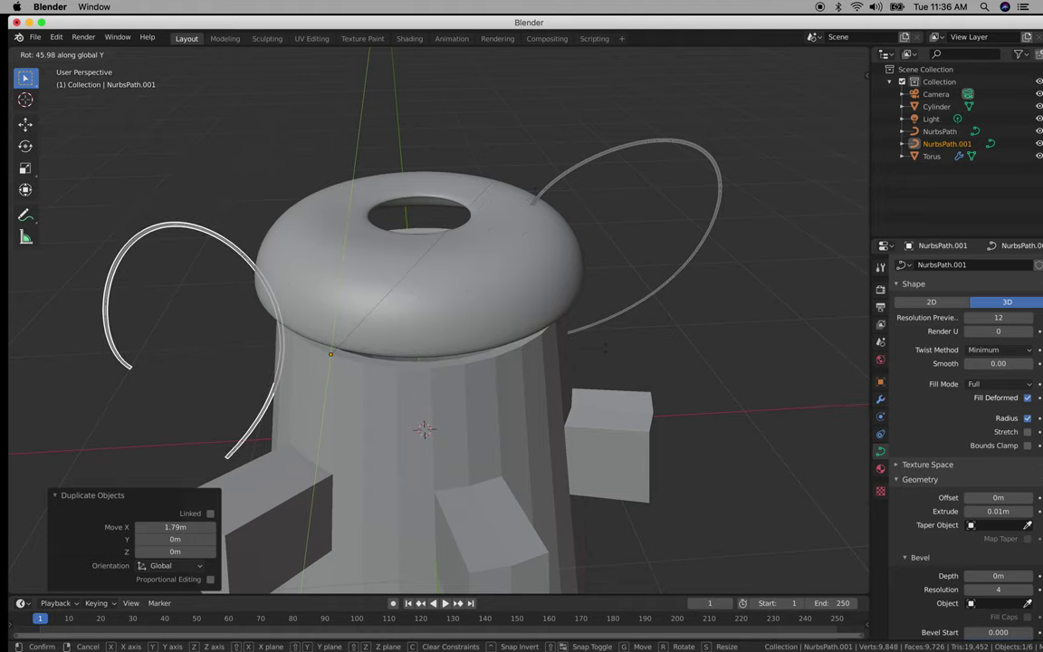
left_click(505, 170)
Shift the copy -0.261 m along X, raise it 1.01 m, and tilt it 26.1° around Y.
key("g")
key("x")
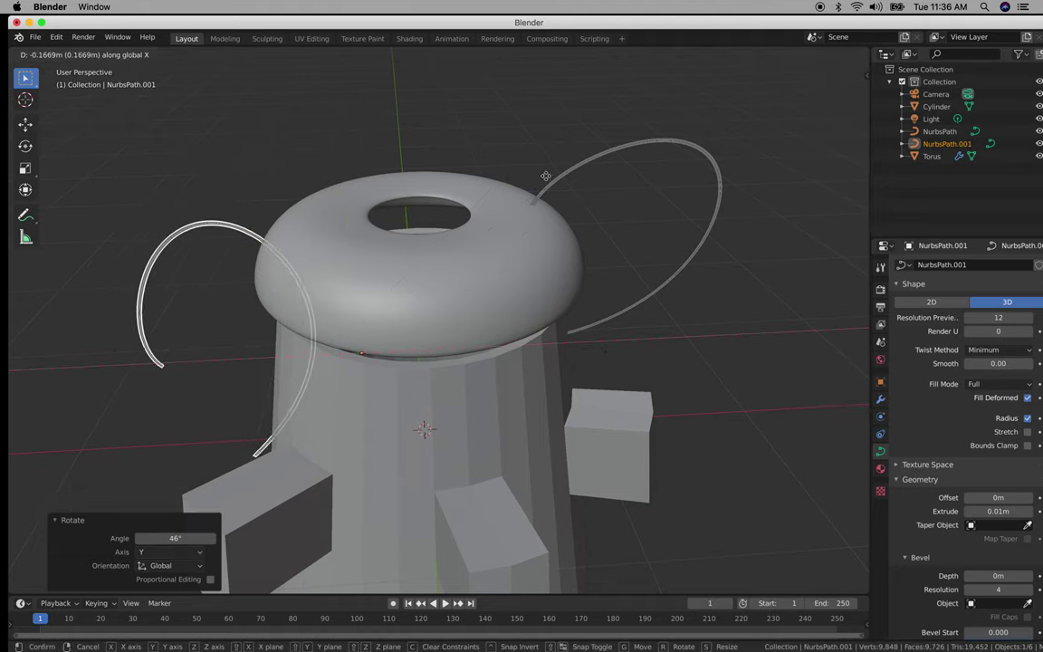
left_click(548, 174)
key("g")
key("z")
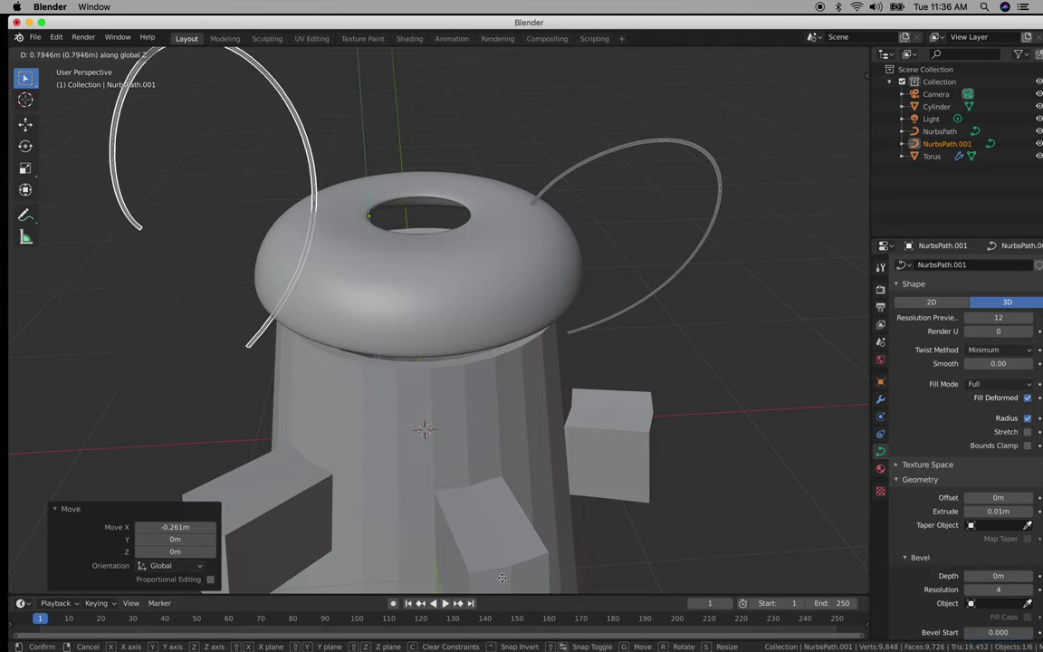
key("Return")
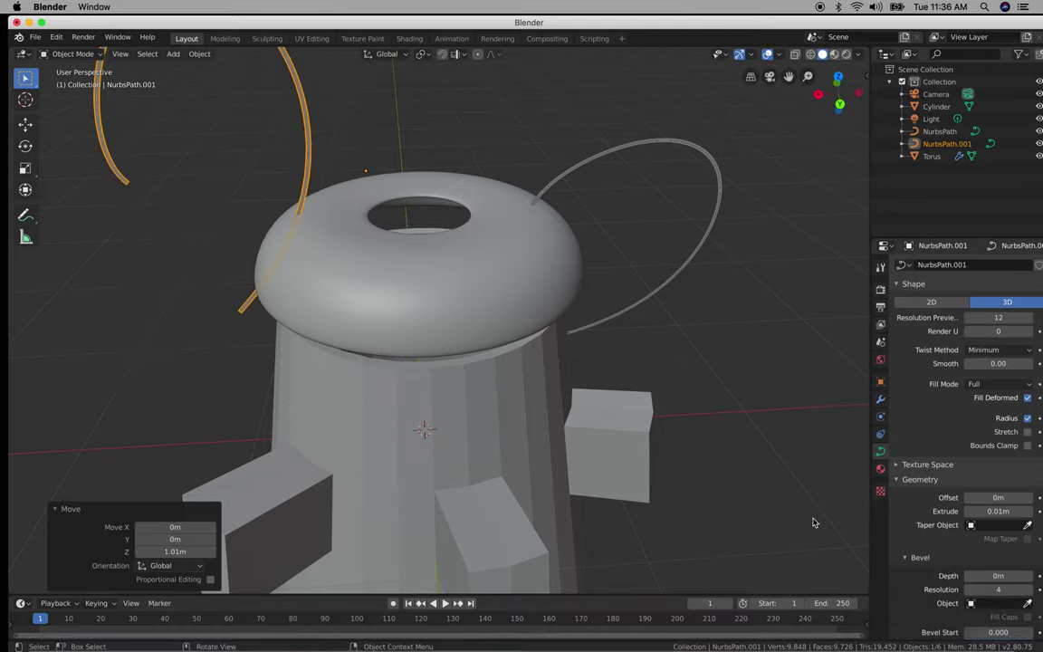
key("r")
key("y")
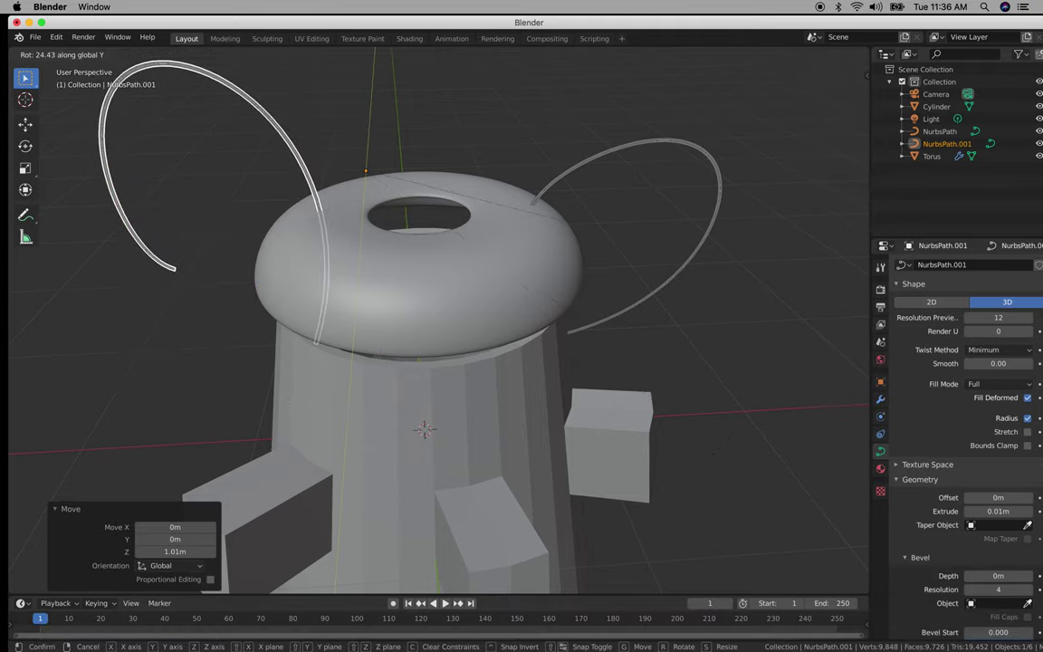
key("Return")
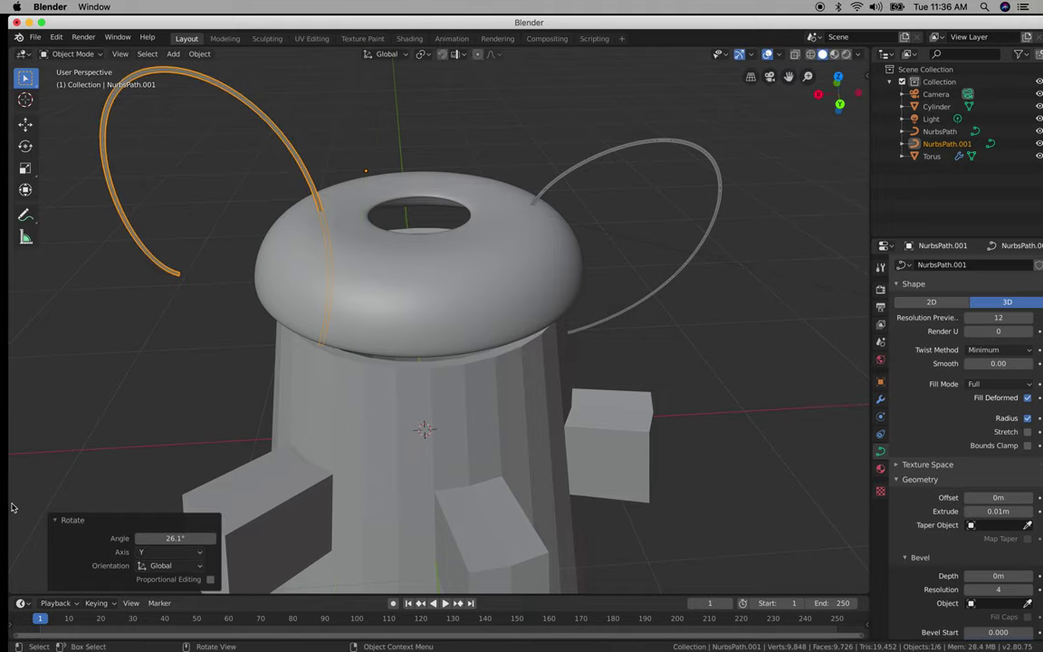
scroll(126, 423, "up", 5)
middle_click_drag(140, 405, 259, 408)
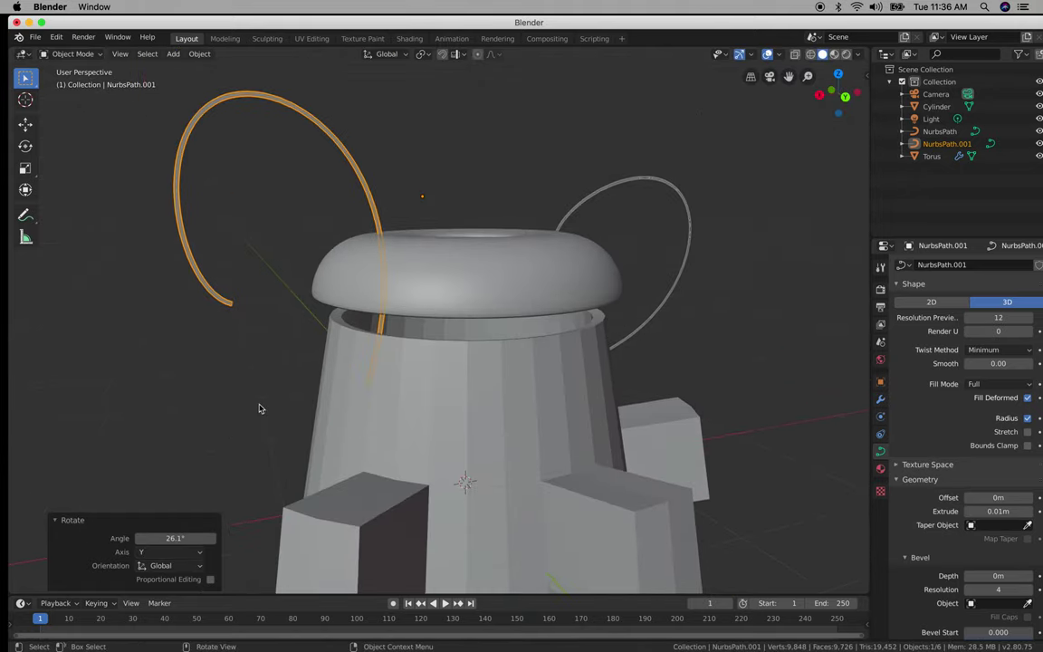
In Edit Mode, delete the copied curve's end control point and select the remaining points.
key("Tab")
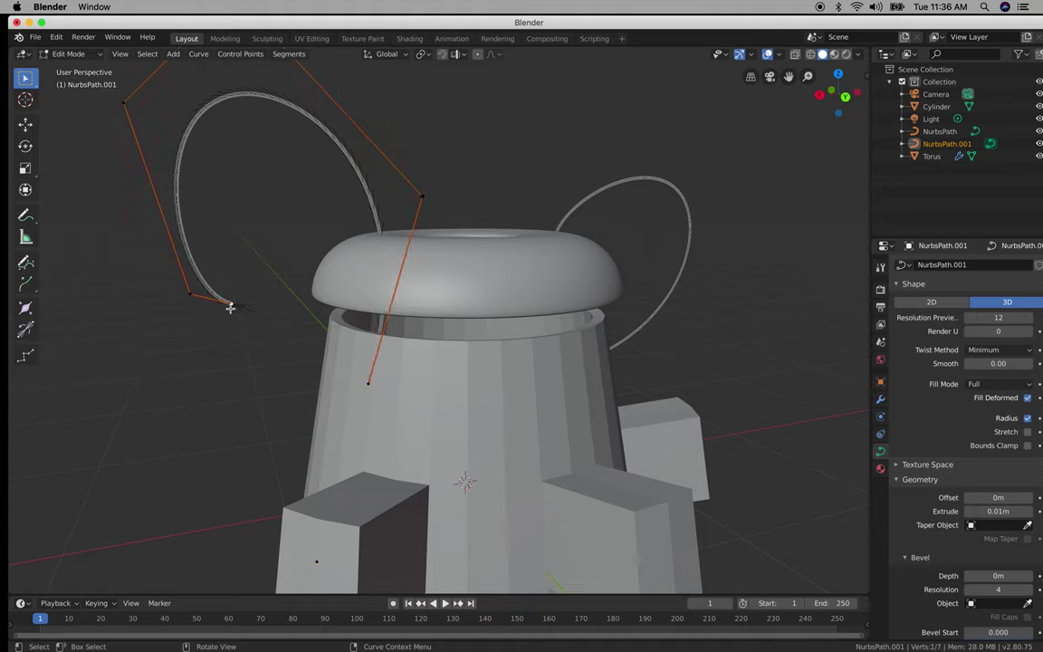
key("x")
left_click(204, 300)
key("a")
key("x")
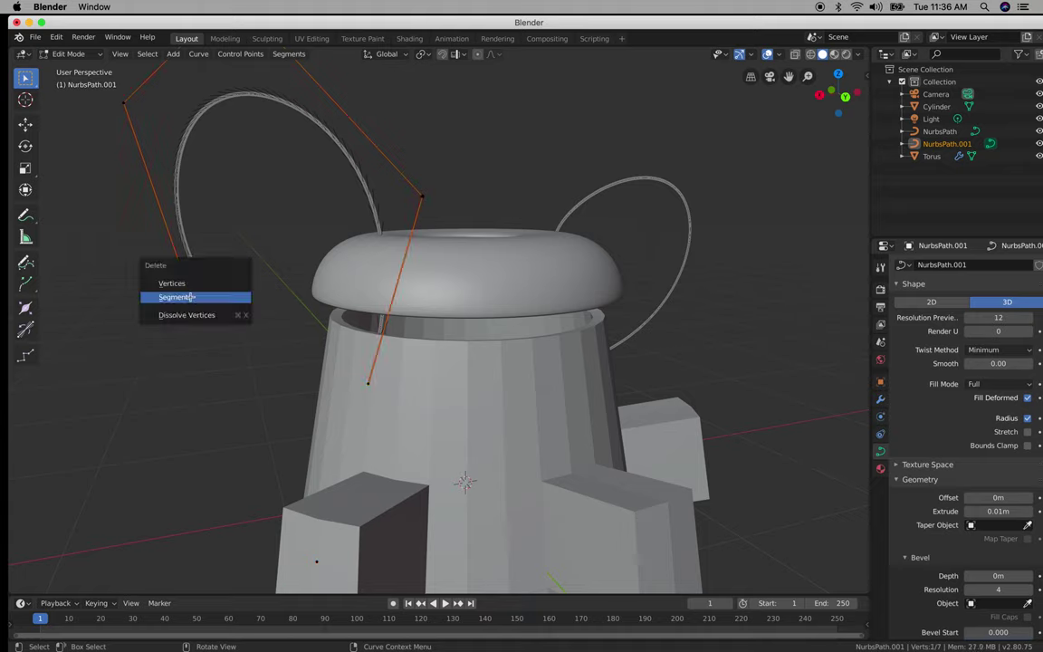
left_click(205, 299)
key("a")
key("x")
left_click(231, 286)
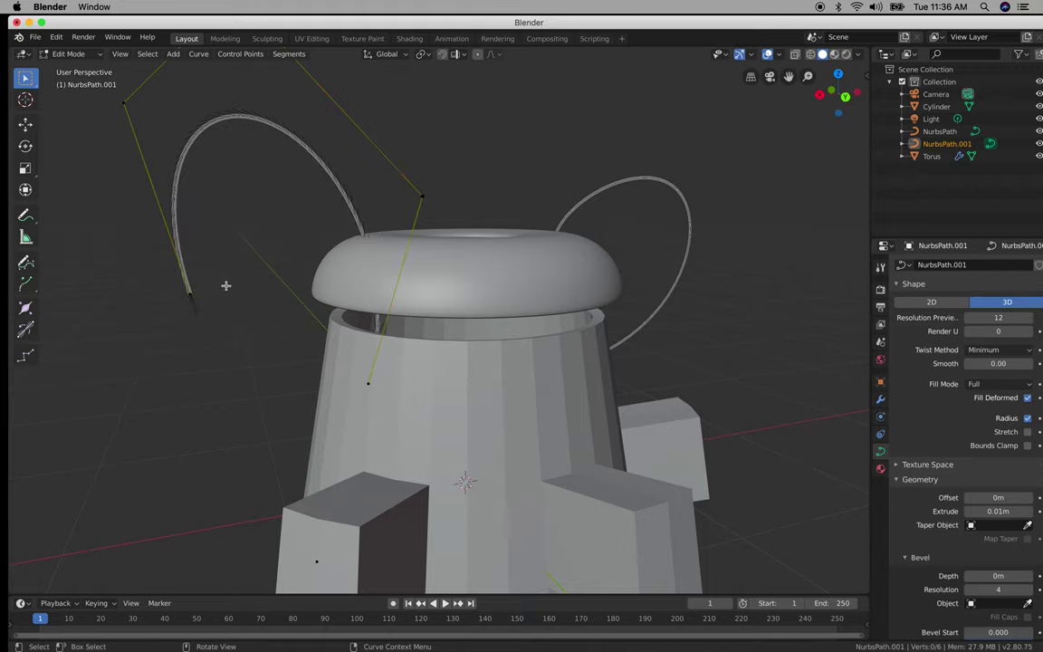
key("a")
middle_click_drag(193, 298, 184, 309)
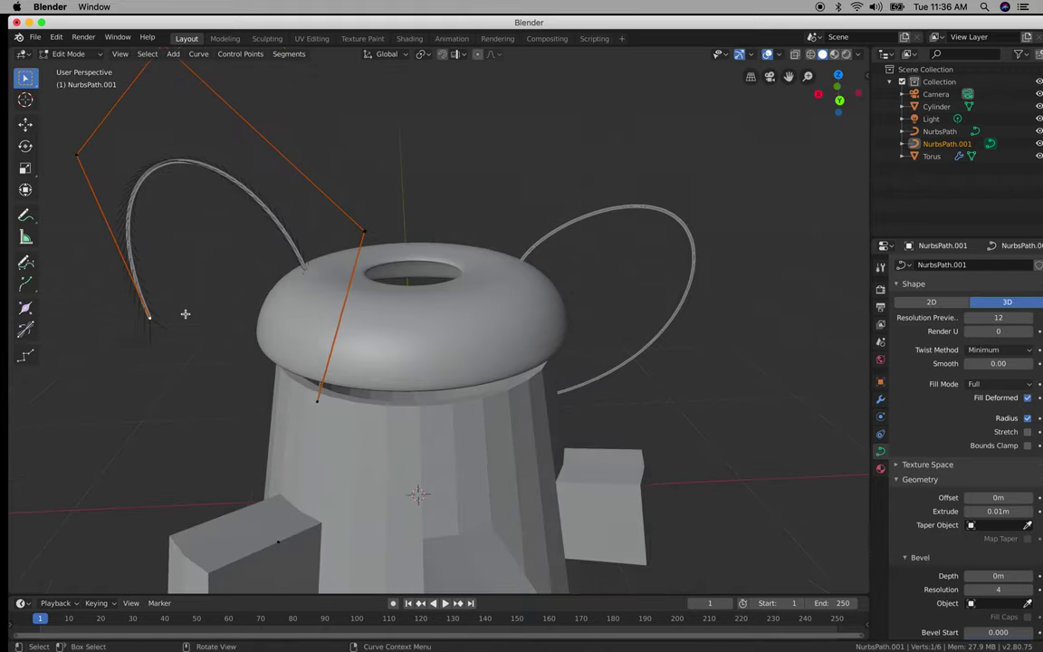
middle_click_drag(86, 157, 175, 233)
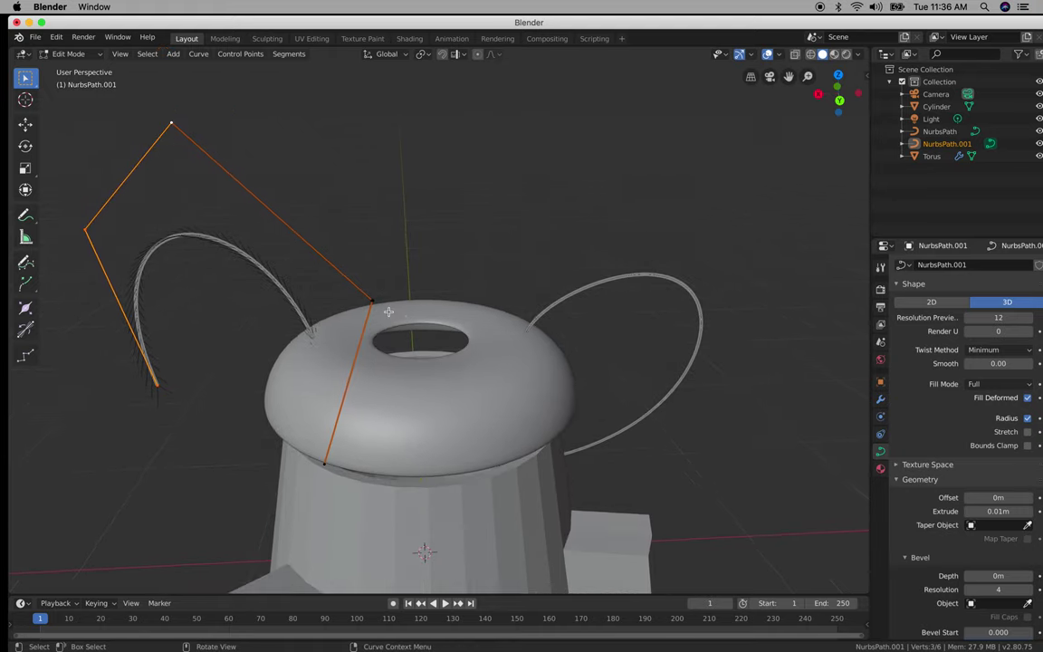
Shift the points -0.423 m along X and raise them 0.115 m, then return to Object Mode.
key("g")
key("x")
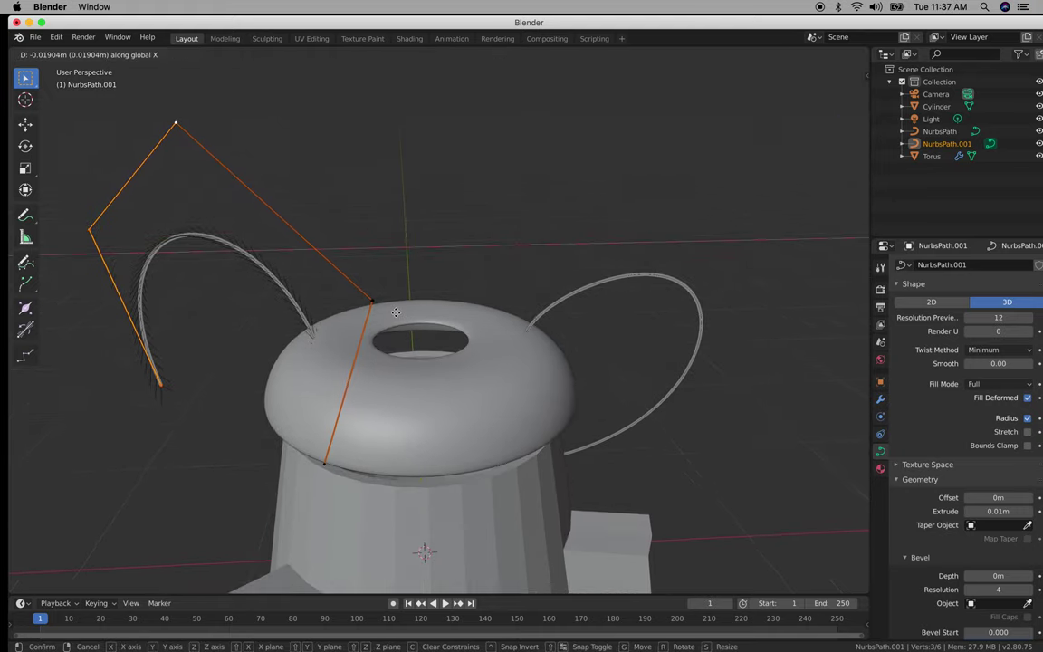
left_click(431, 293)
middle_click_drag(433, 297, 455, 347)
key("g")
key("z")
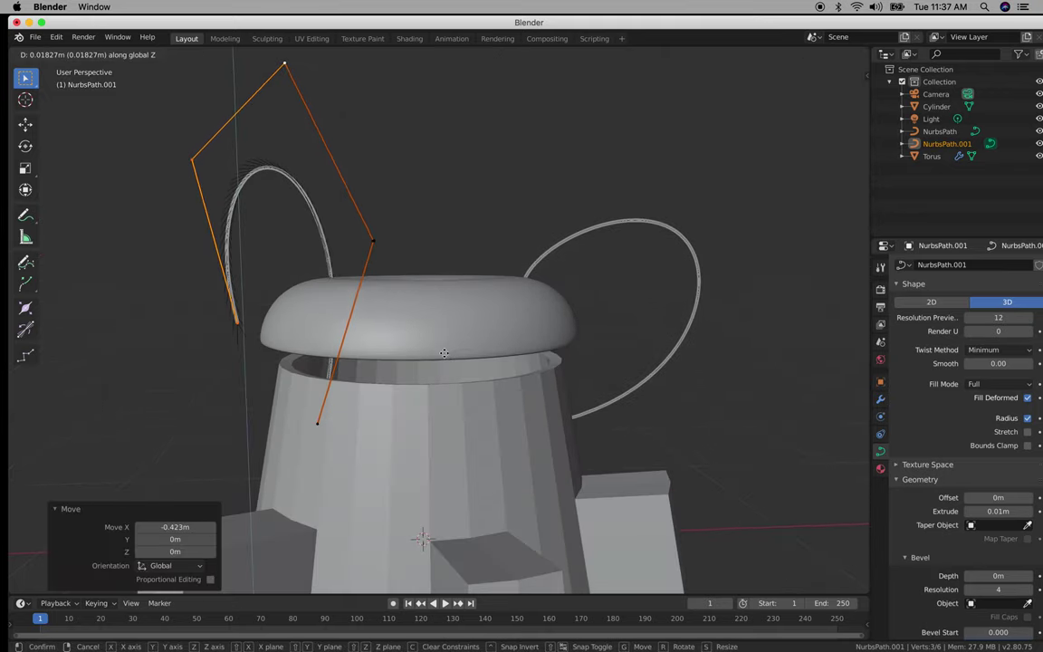
left_click(443, 333)
key("Tab")
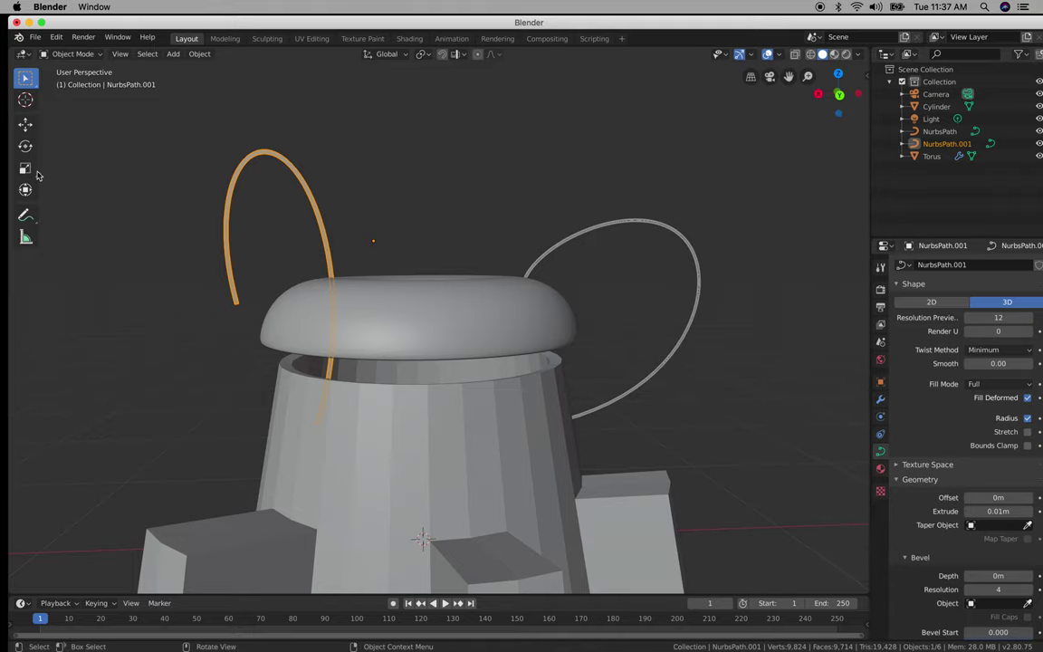
Set Geometry Extrude to 0.03 m on both handle curves.
middle_click_drag(270, 265, 310, 296)
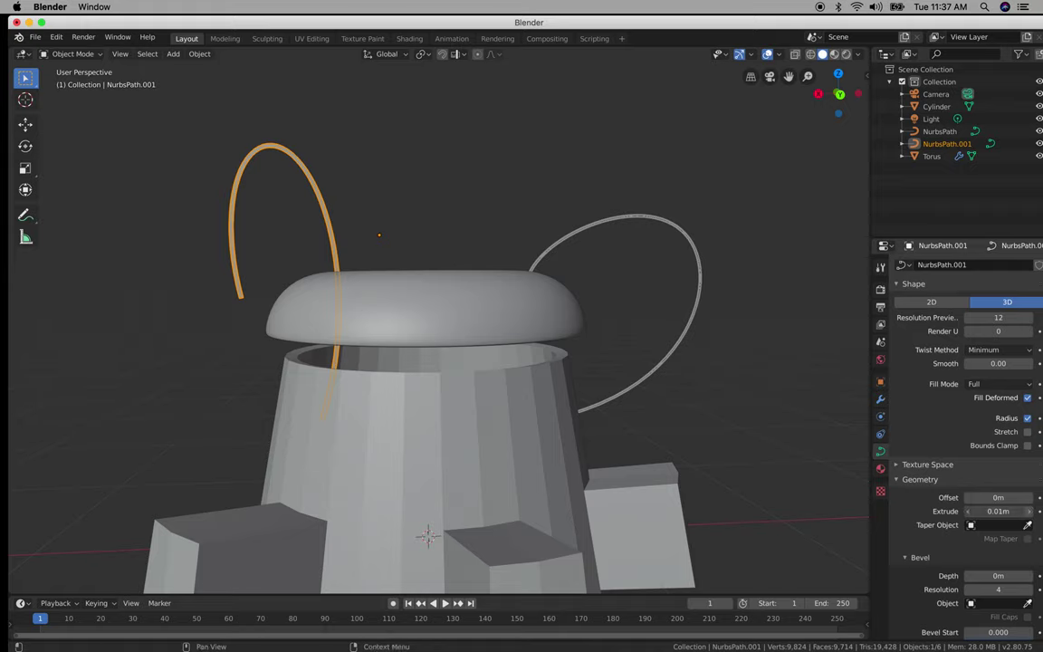
left_click(1028, 513)
left_click(1028, 512)
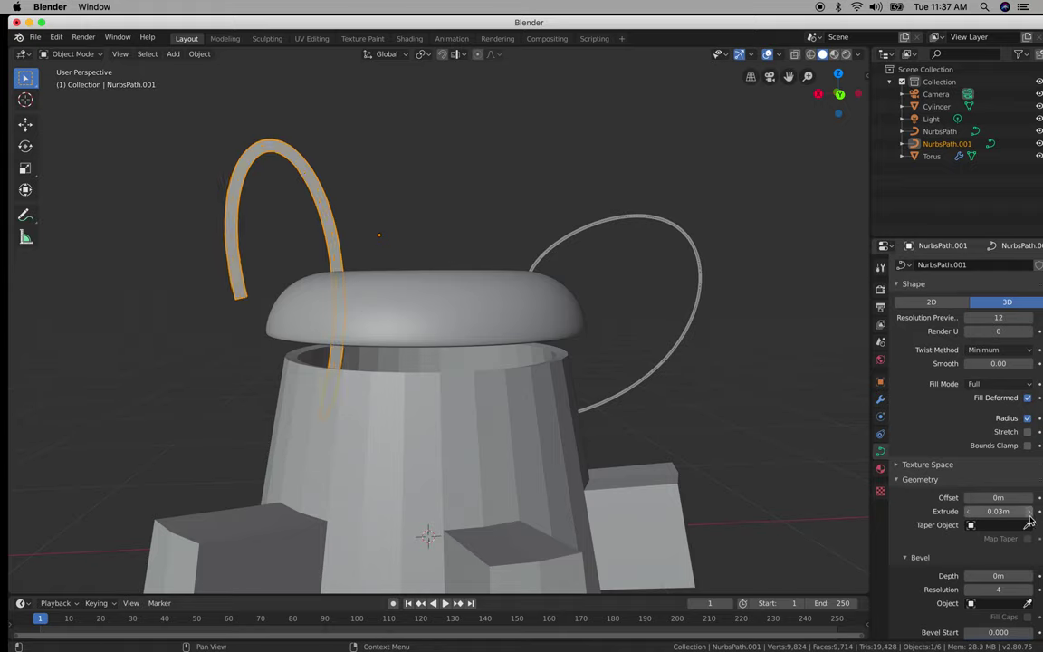
left_click(671, 366)
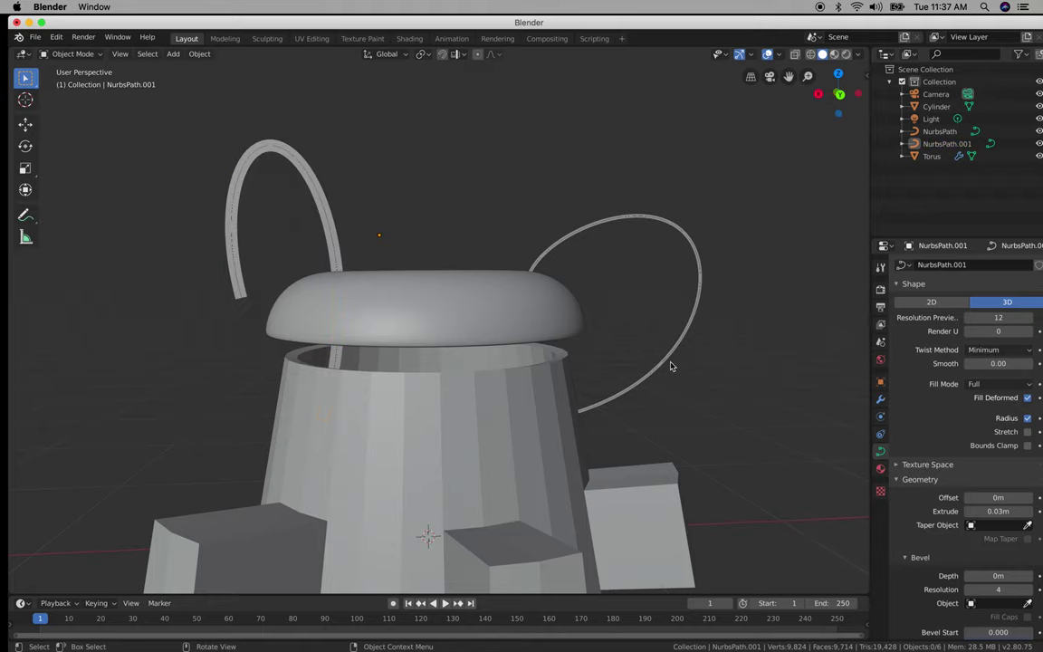
left_click(672, 367)
left_click(1029, 513)
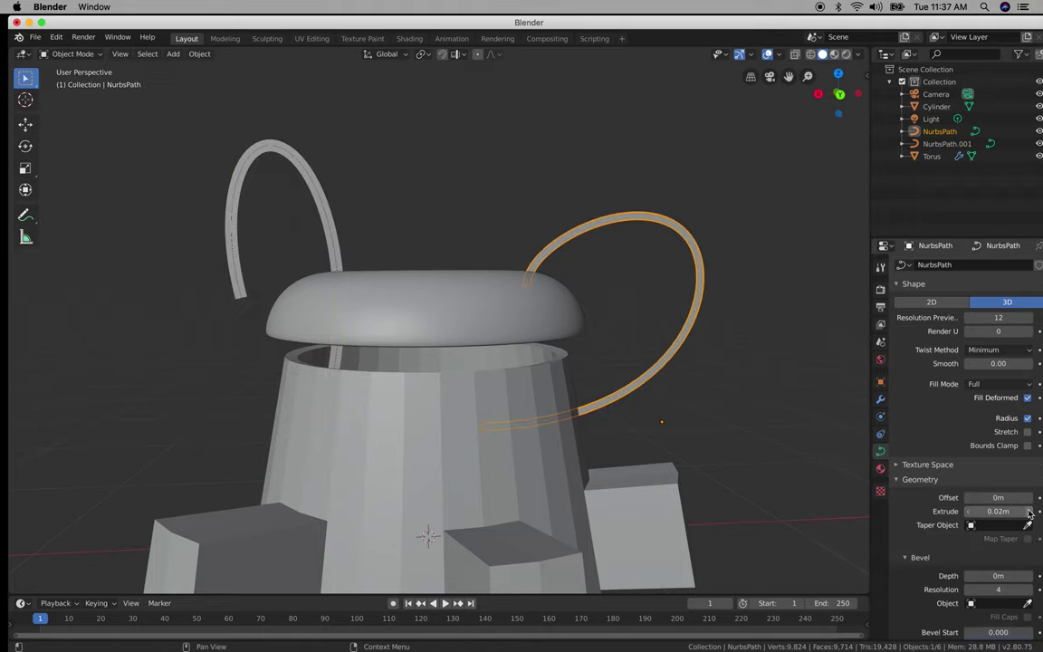
left_click(1028, 513)
Give both handles a 0.03 m bevel depth, raising the front handle's to 0.04 m.
middle_click_drag(593, 341, 637, 332)
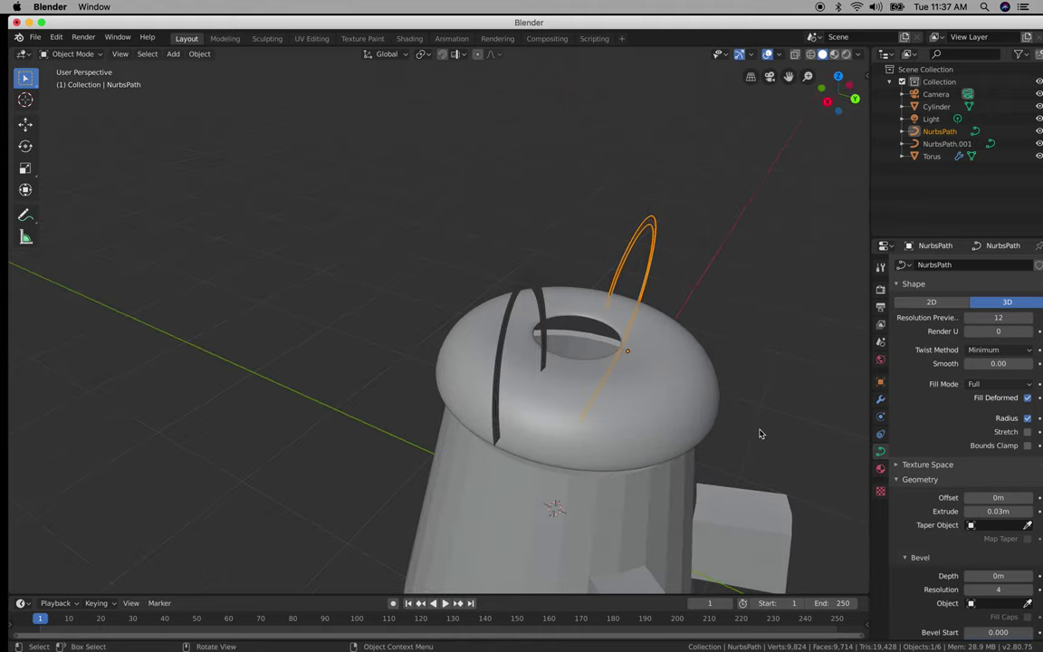
left_click(1029, 584)
left_click(1029, 584)
left_click(1029, 584)
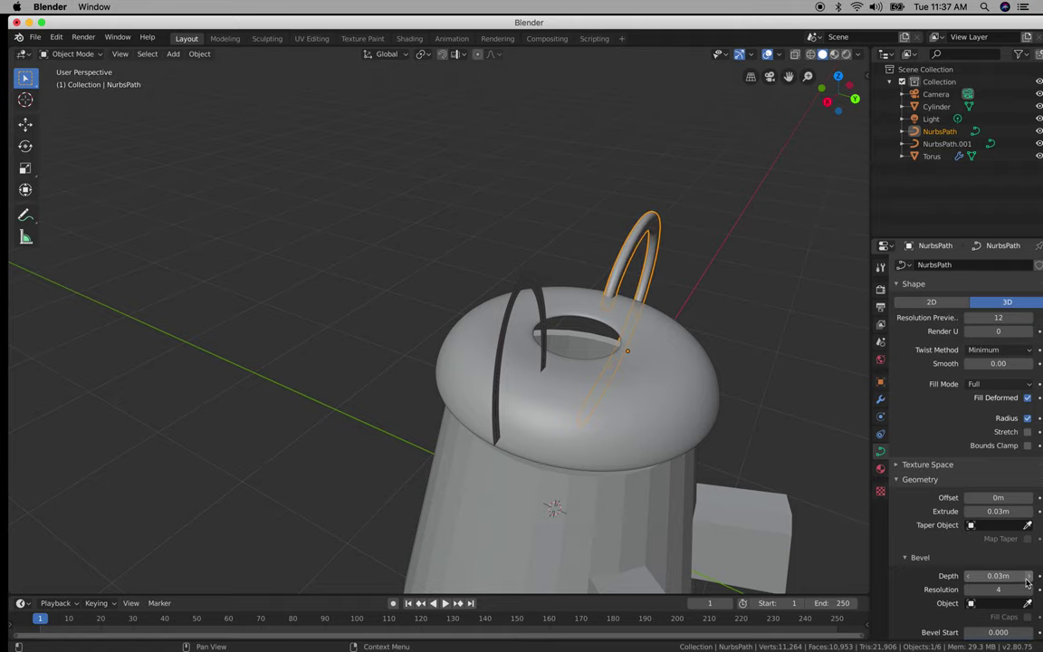
left_click(521, 289)
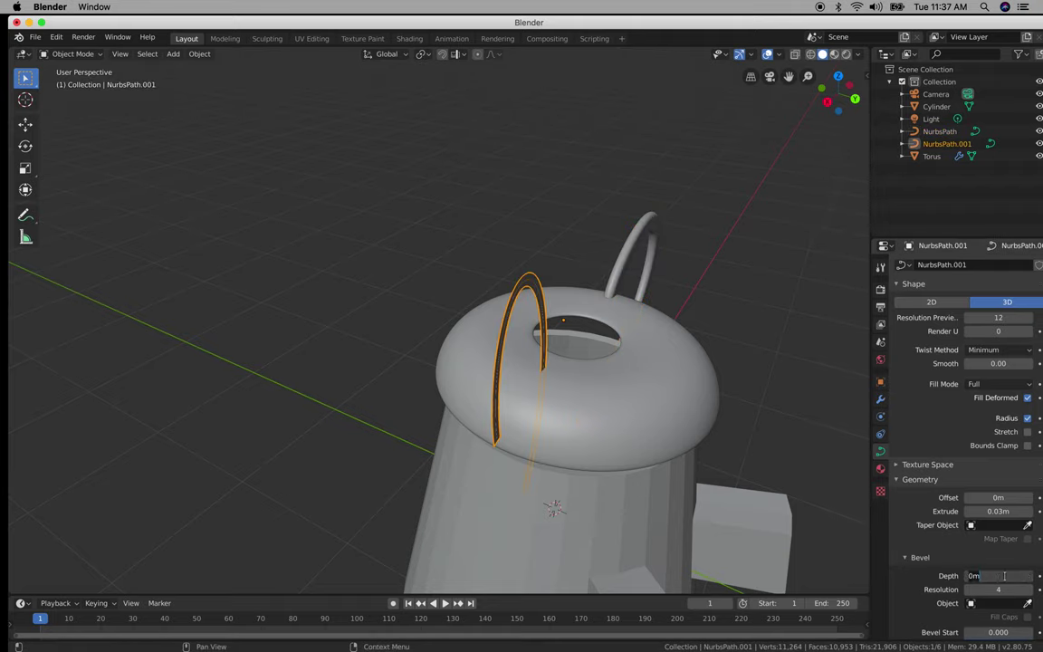
key("BackSpace")
key("Return")
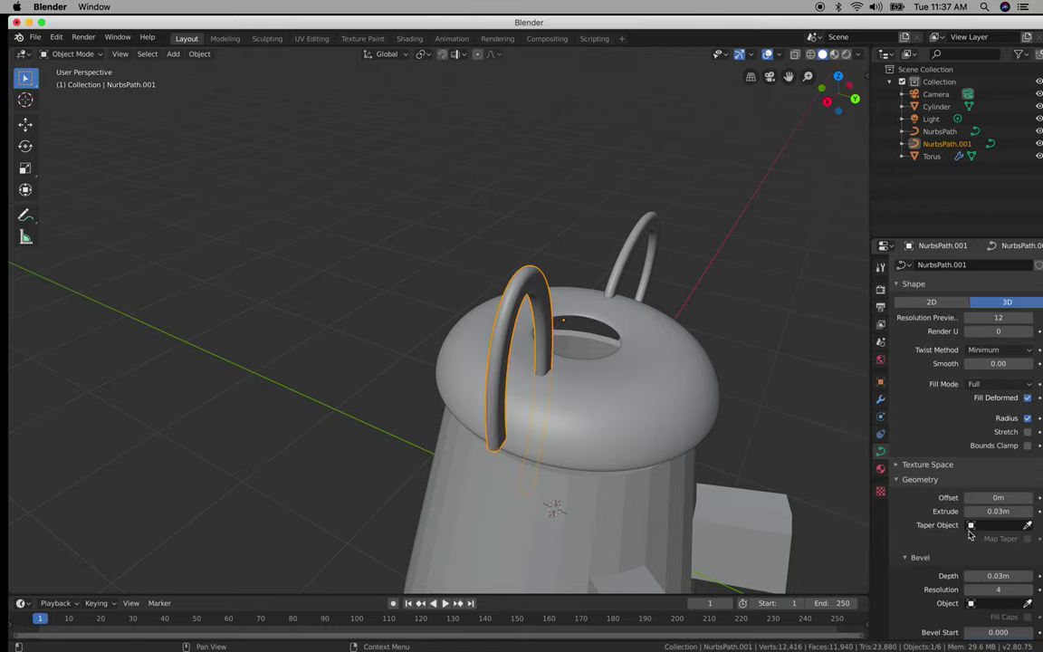
middle_click_drag(658, 399, 717, 419)
left_click(1028, 578)
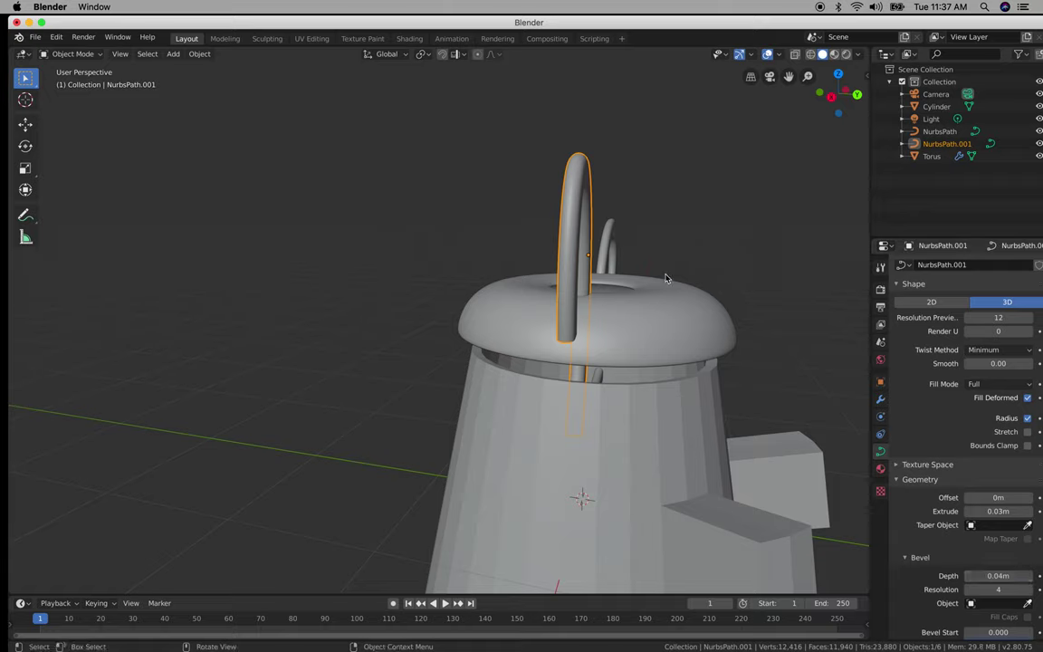
Thicken the back handle's tube and raise the left handle's bevel depth to 0.09 m.
left_click(604, 240)
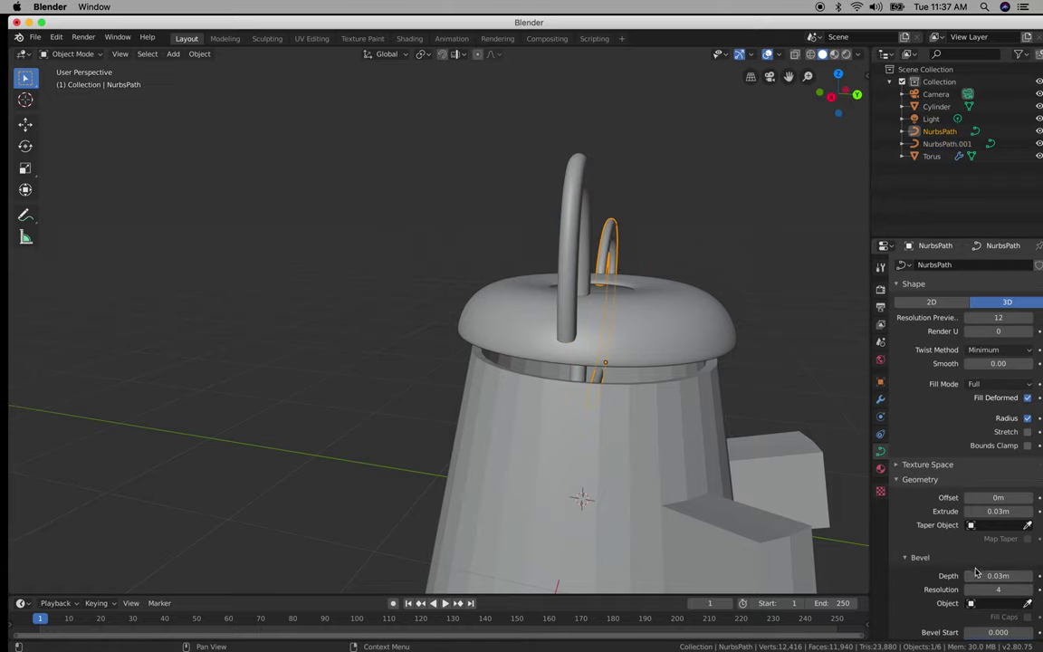
mouse_move(976, 576)
left_mouse_down()
mouse_move(1032, 575)
mouse_move(983, 576)
left_mouse_up()
middle_click_drag(822, 437, 395, 204)
left_click(391, 205)
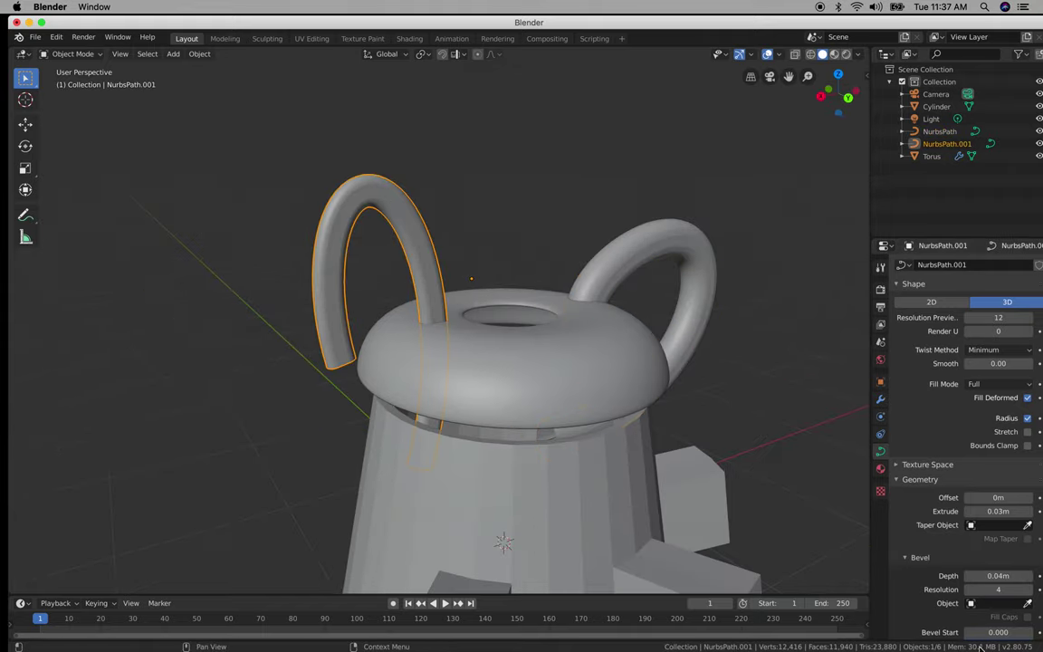
left_click(1034, 577)
left_click(1034, 576)
left_click(1034, 576)
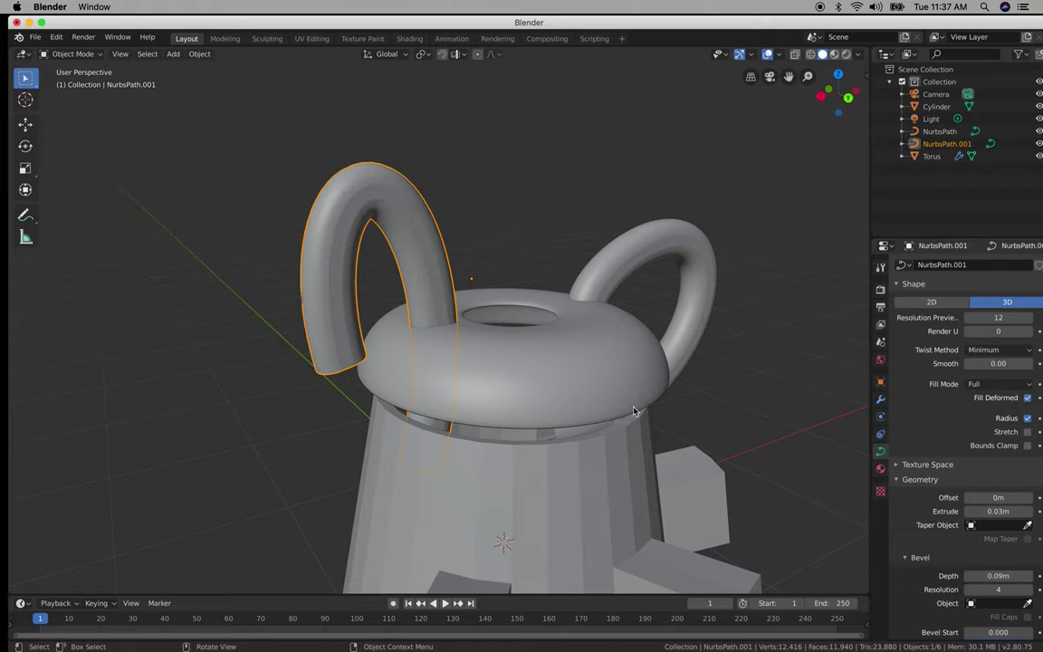
middle_click_drag(471, 298, 661, 412)
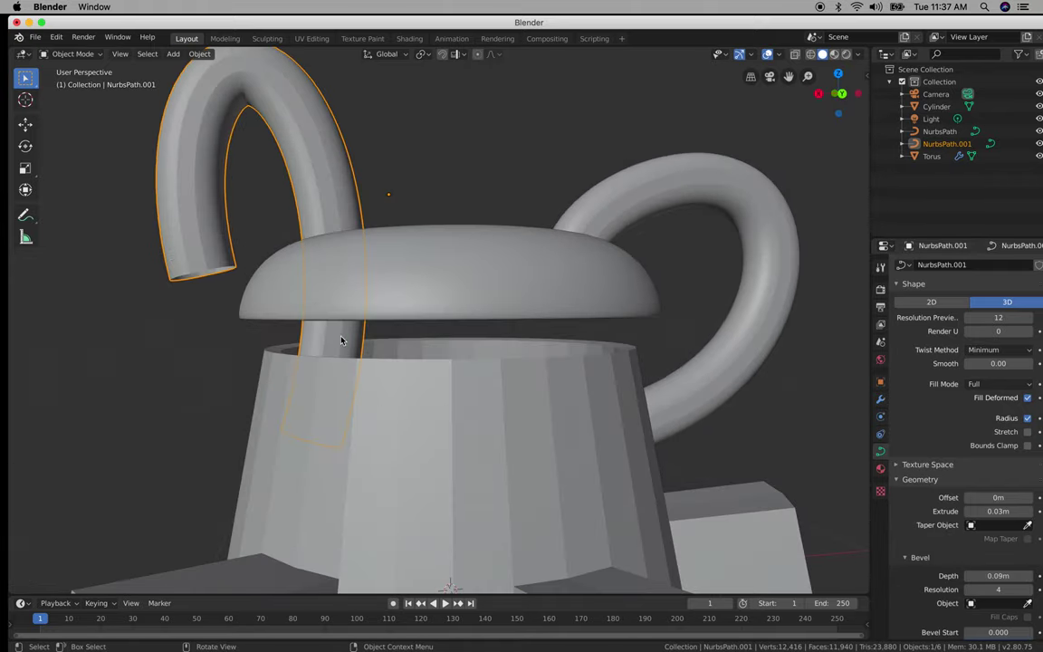
Raise the front handle's lowest control point 0.527 m along Z so it sits on the lid.
key("Tab")
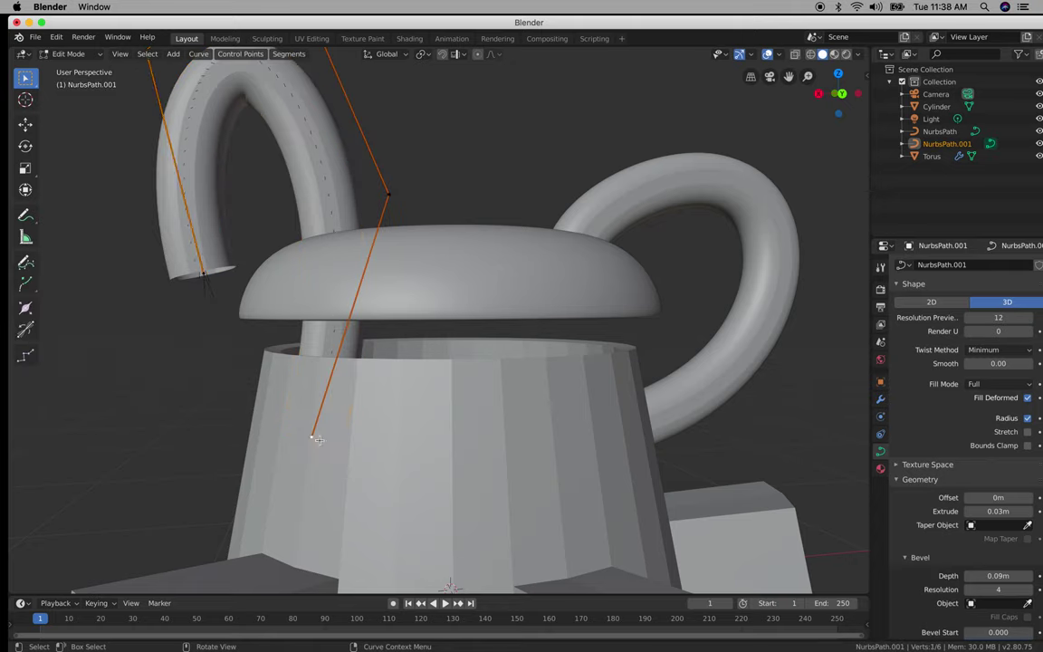
key("g")
key("z")
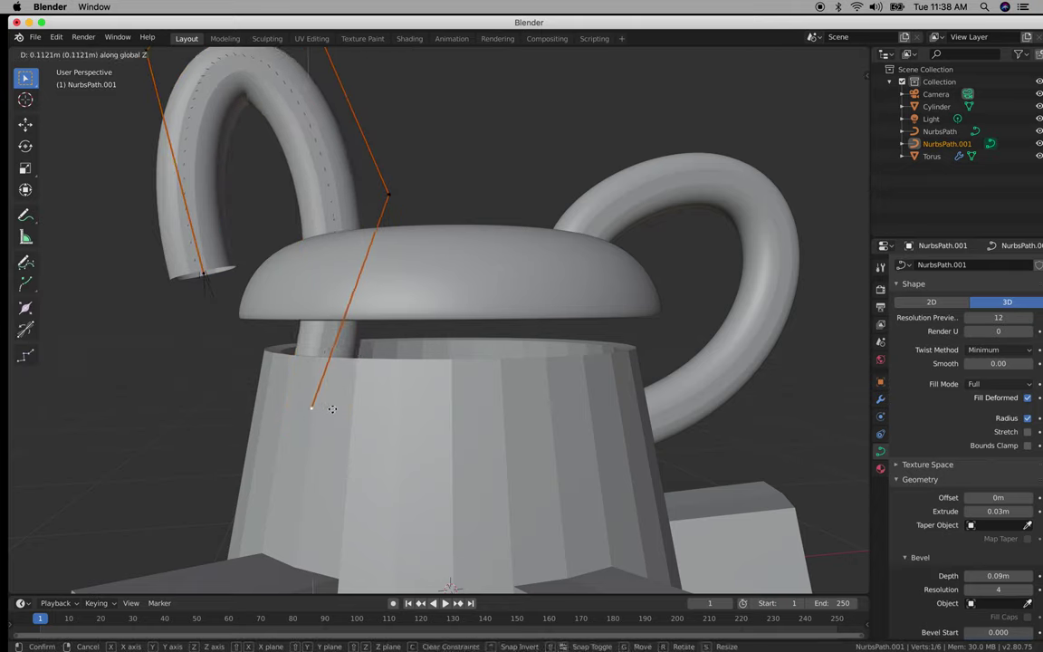
left_click(362, 308)
middle_click_drag(361, 309, 389, 326)
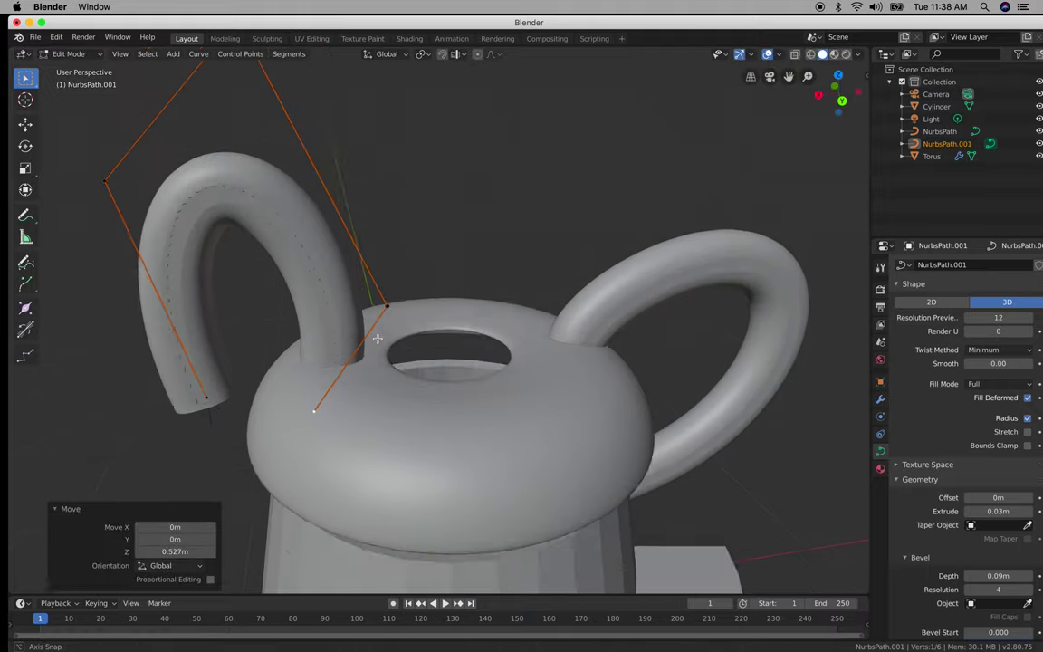
key("Tab")
scroll(422, 363, "up", 5)
middle_click_drag(422, 363, 553, 452)
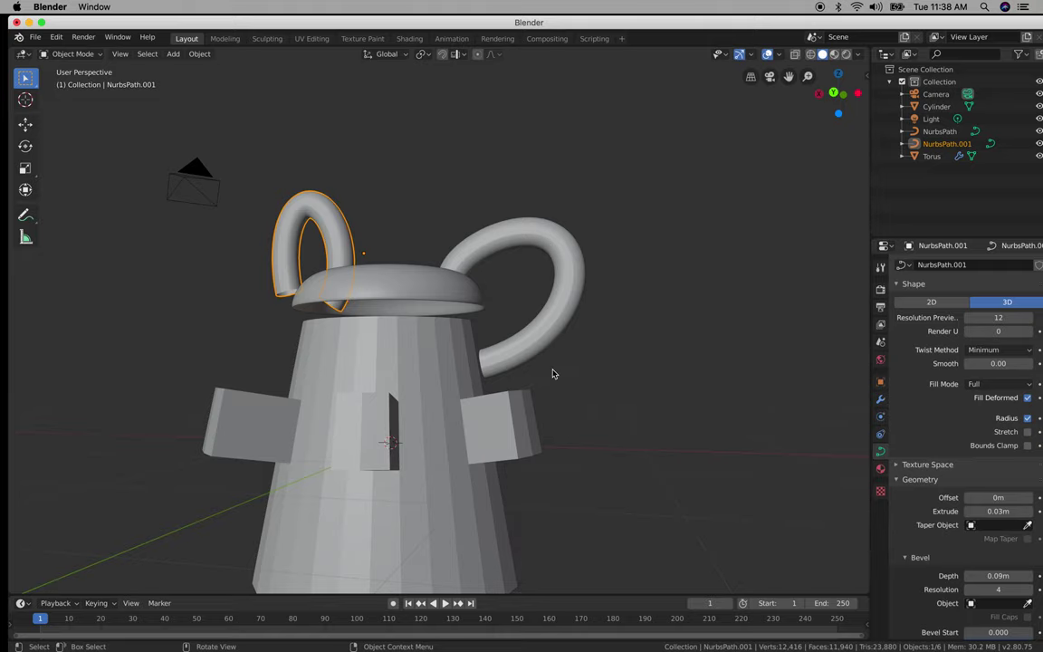
Orbit and zoom around the finished kettle, then drag the Blender window down to reveal the desktop.
middle_click_drag(553, 374, 519, 264)
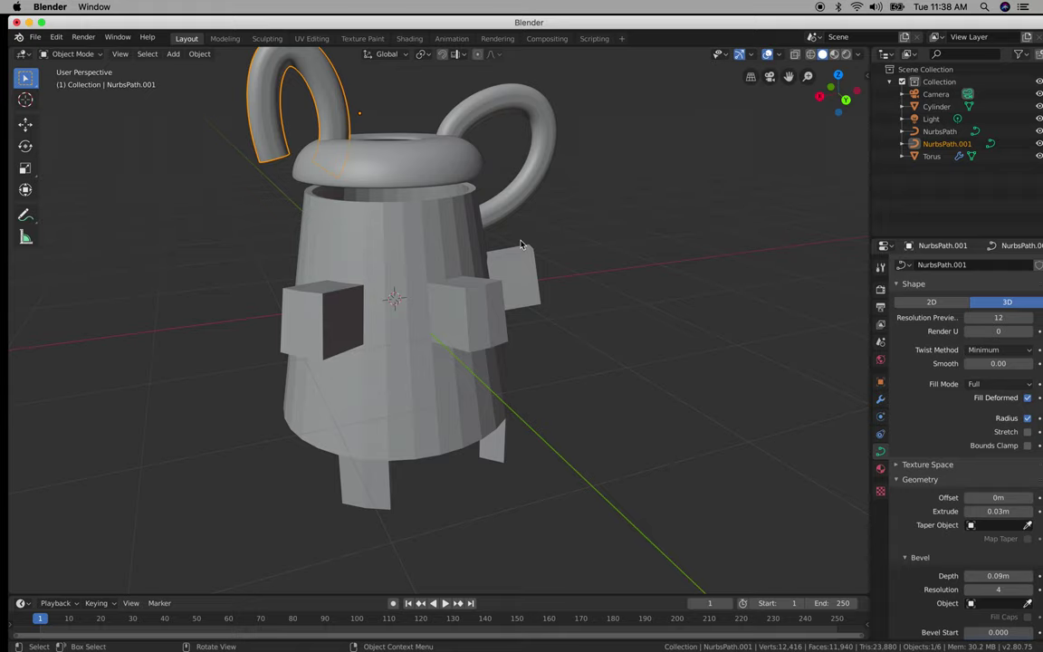
key("shift")
middle_click_drag(544, 225, 527, 246)
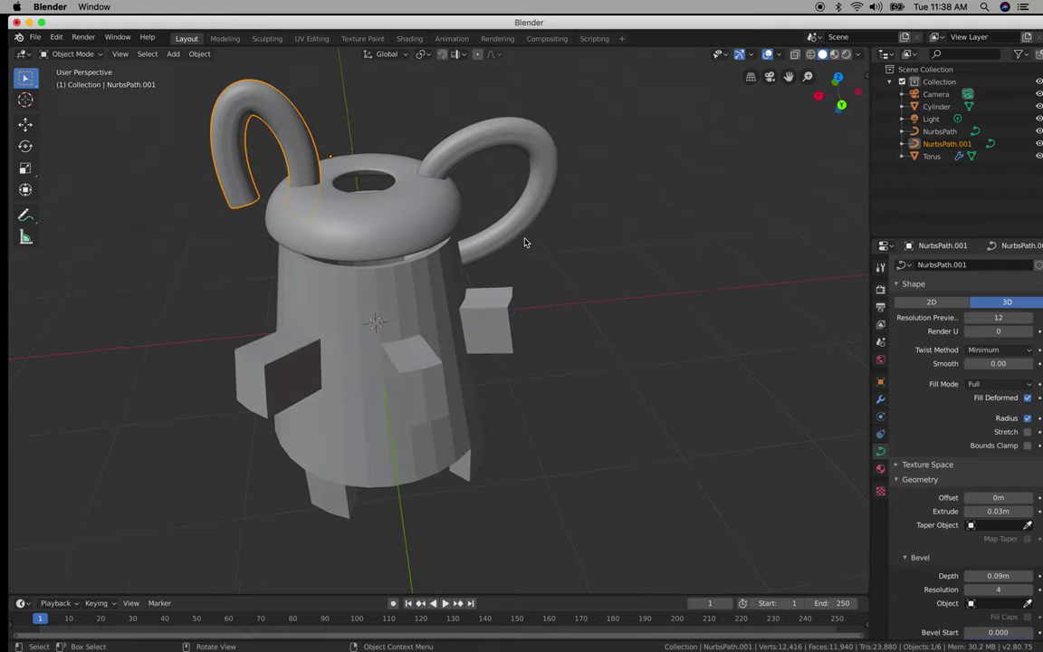
mouse_move(525, 243)
middle_mouse_down()
mouse_move(507, 253)
mouse_move(523, 247)
middle_mouse_up()
scroll(546, 208, "up", 3)
scroll(546, 209, "down", 4)
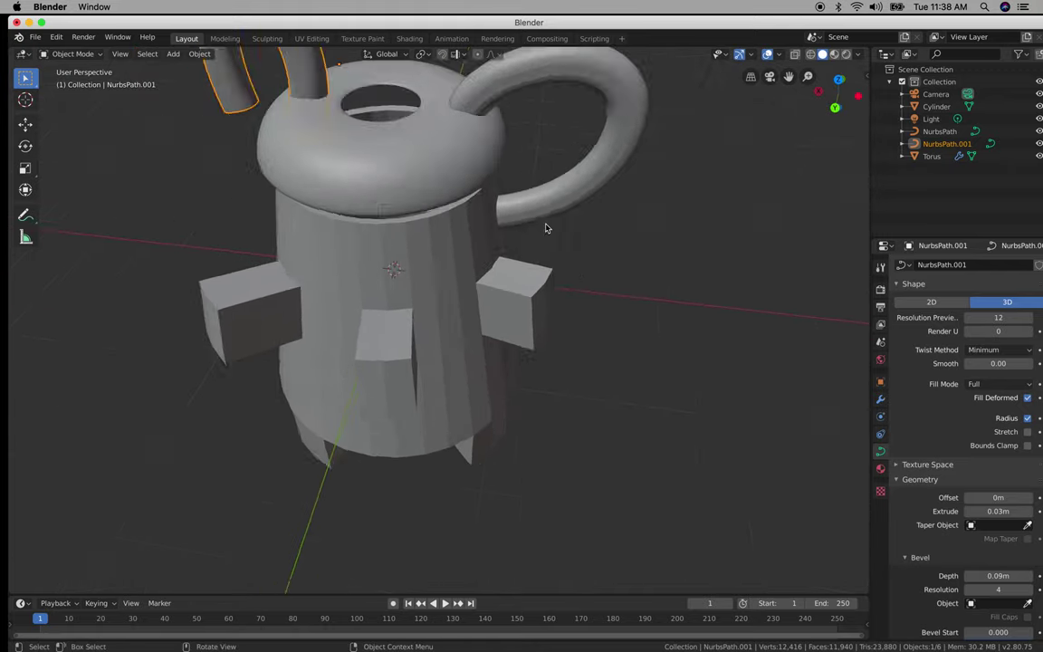
middle_click_drag(546, 198, 547, 223)
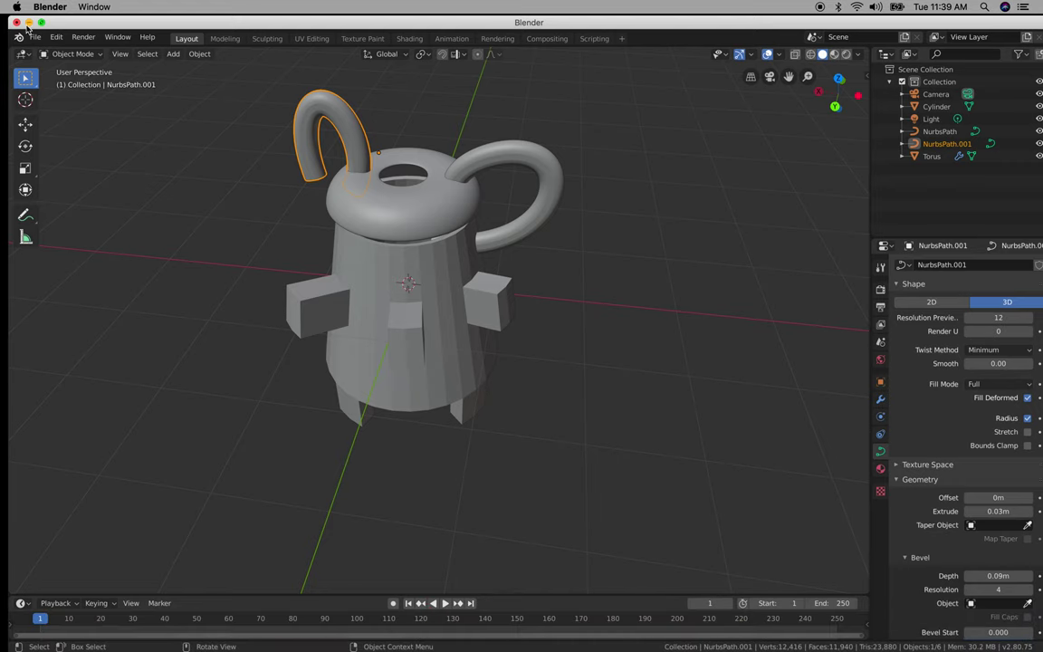
left_click_drag(151, 26, 168, 170)
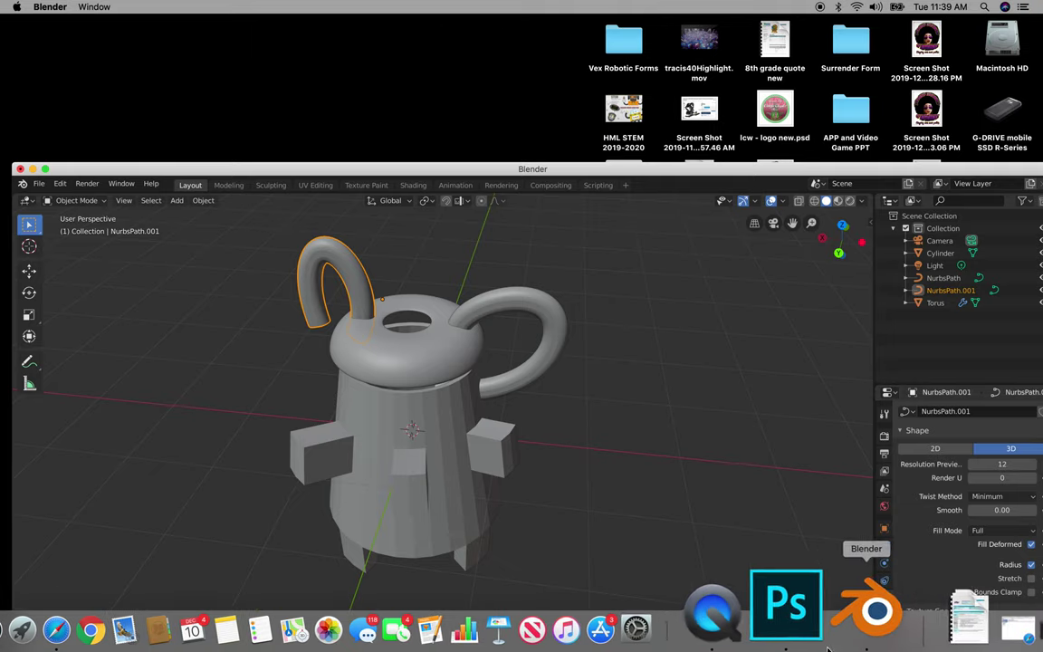
Quit QuickTime Player and name the screen recording 'shape blender' in the save prompt.
left_click(783, 625)
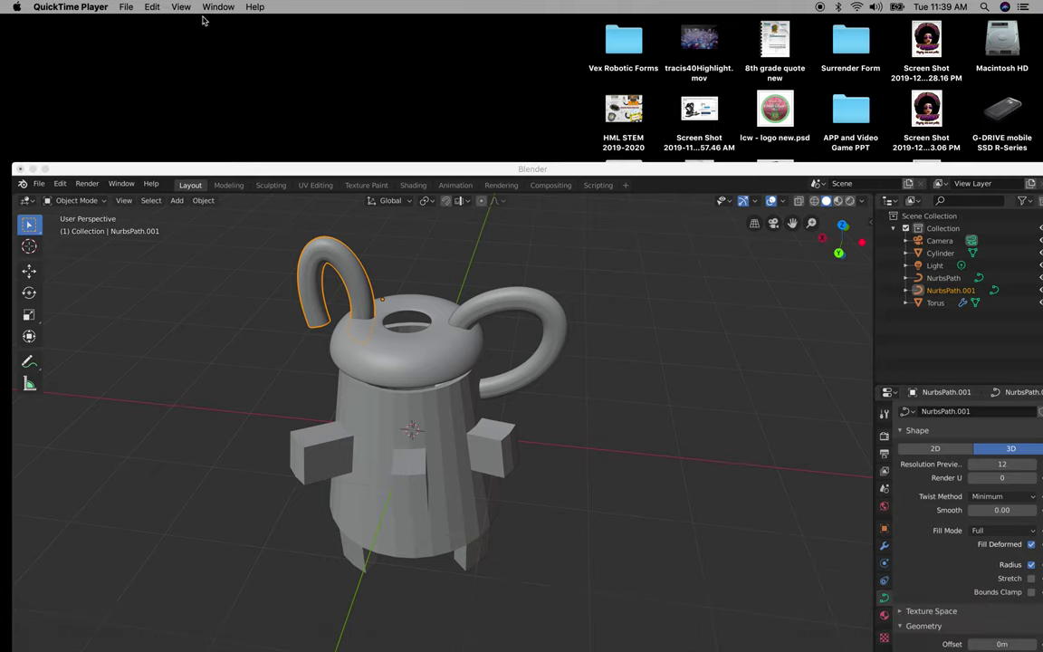
left_click(74, 7)
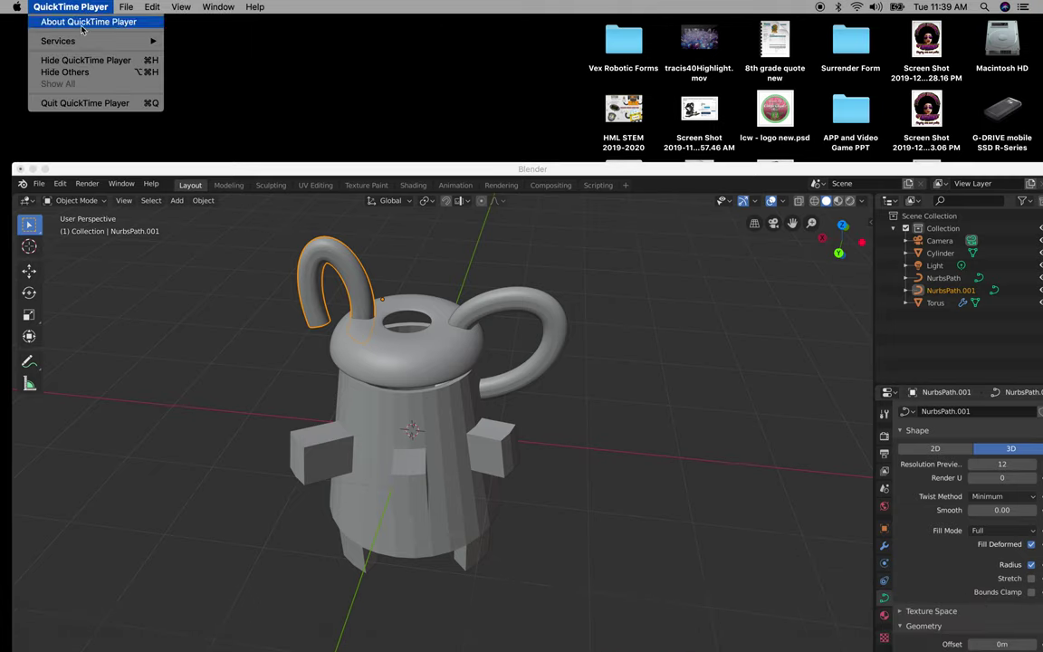
left_click(77, 106)
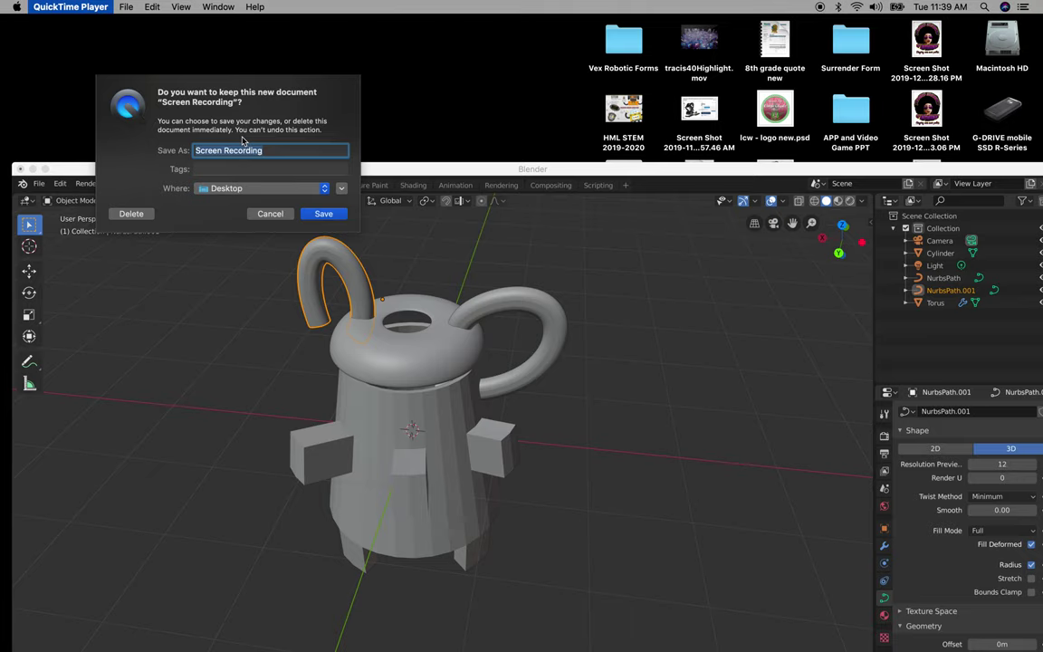
type("a")
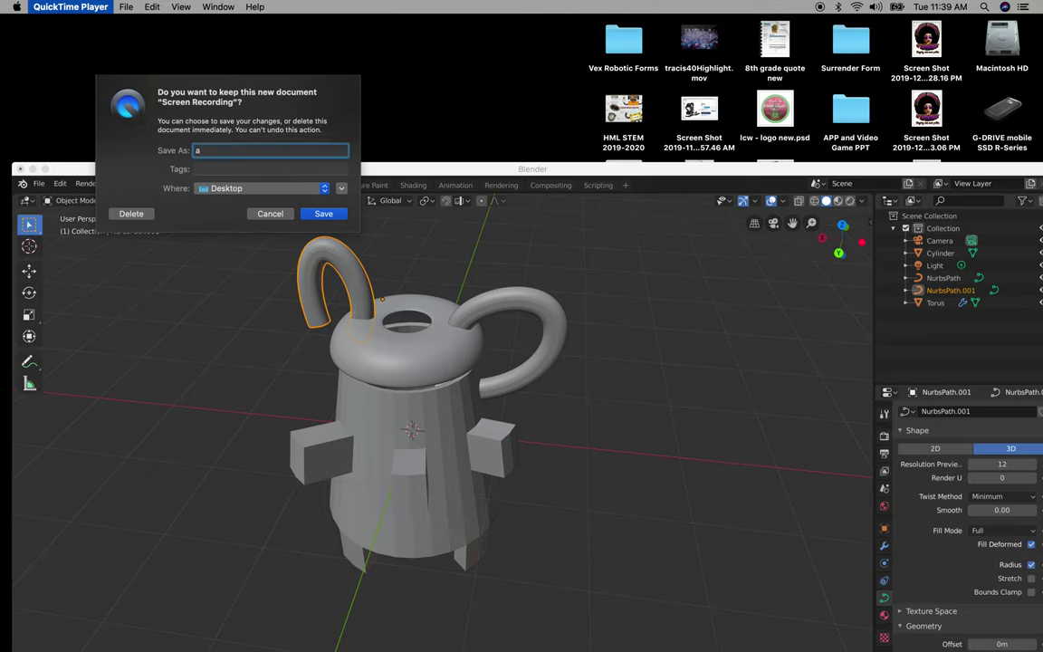
key("BackSpace")
type("shape blender")
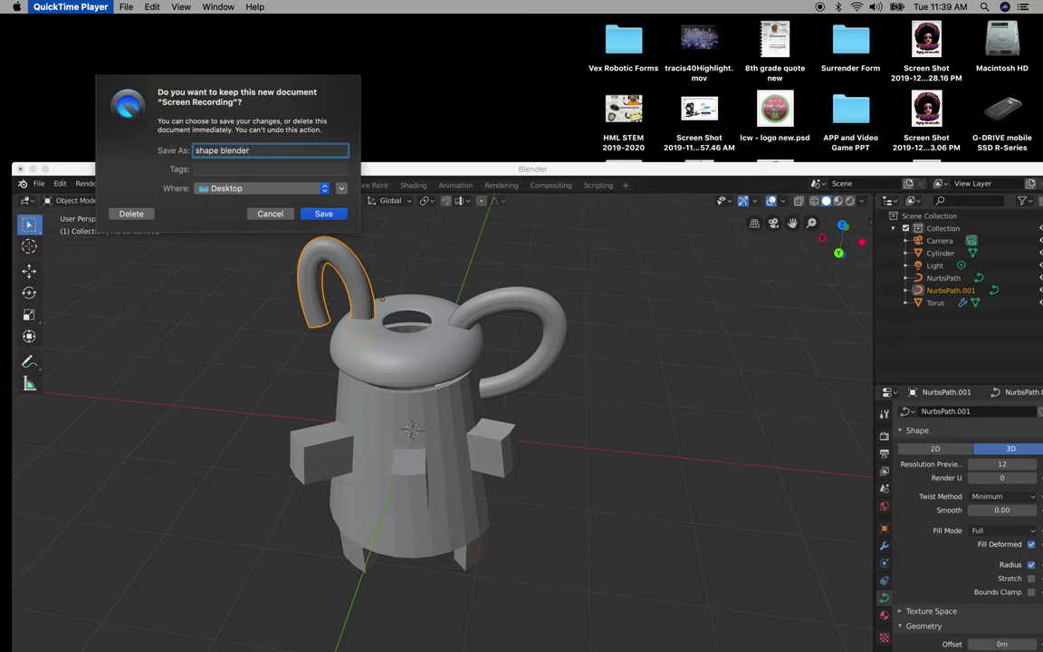